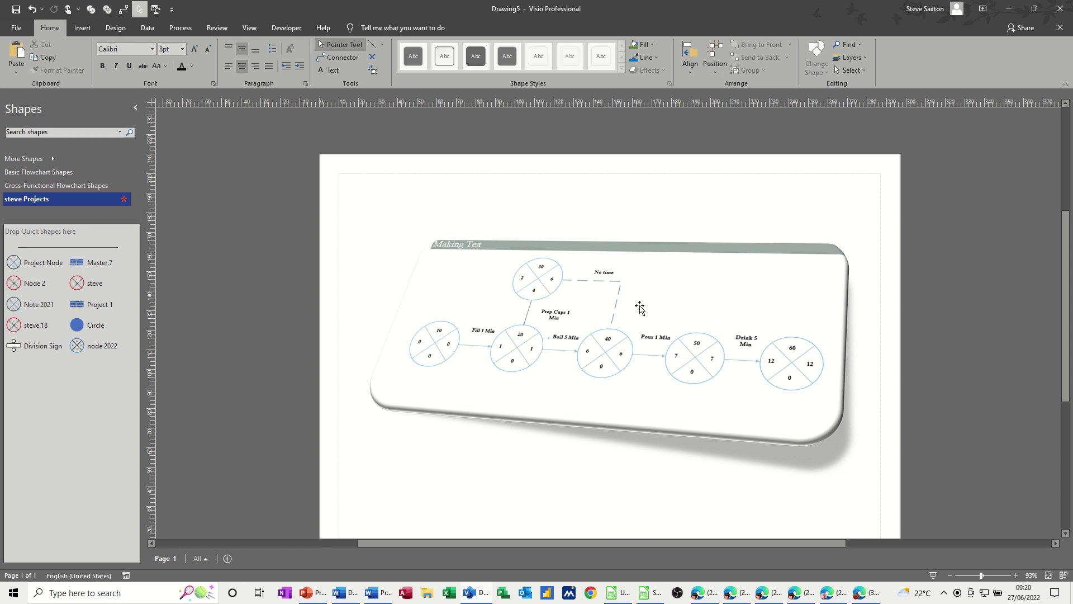
# Move the Making Tea diagram slightly up and to the left on its page, and add a new blank page.
pyautogui.moveTo(640, 309); pyautogui.dragTo(639, 286)
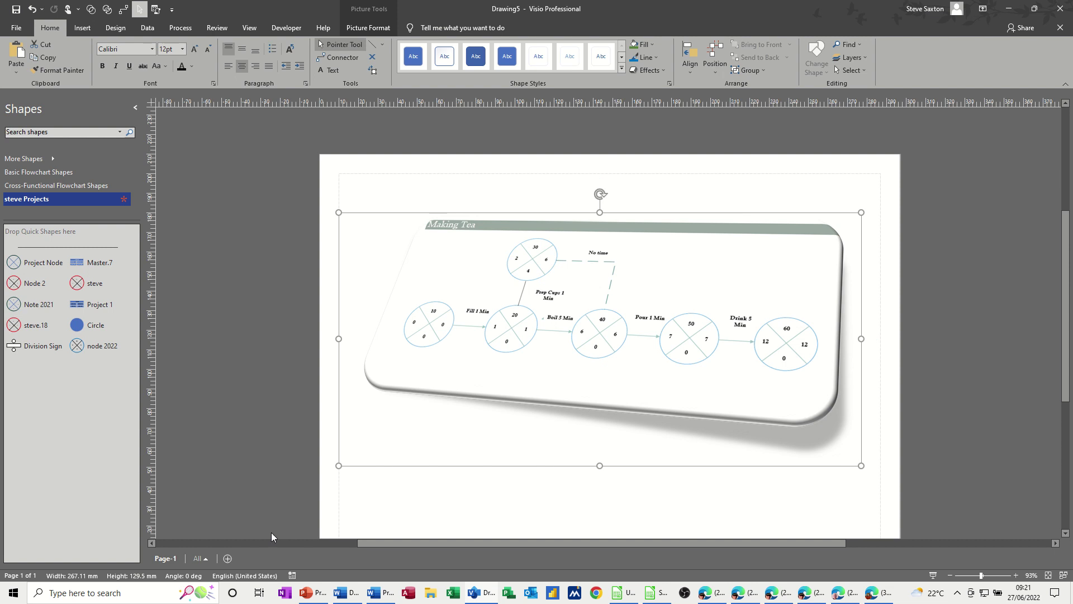
pyautogui.click(227, 558)
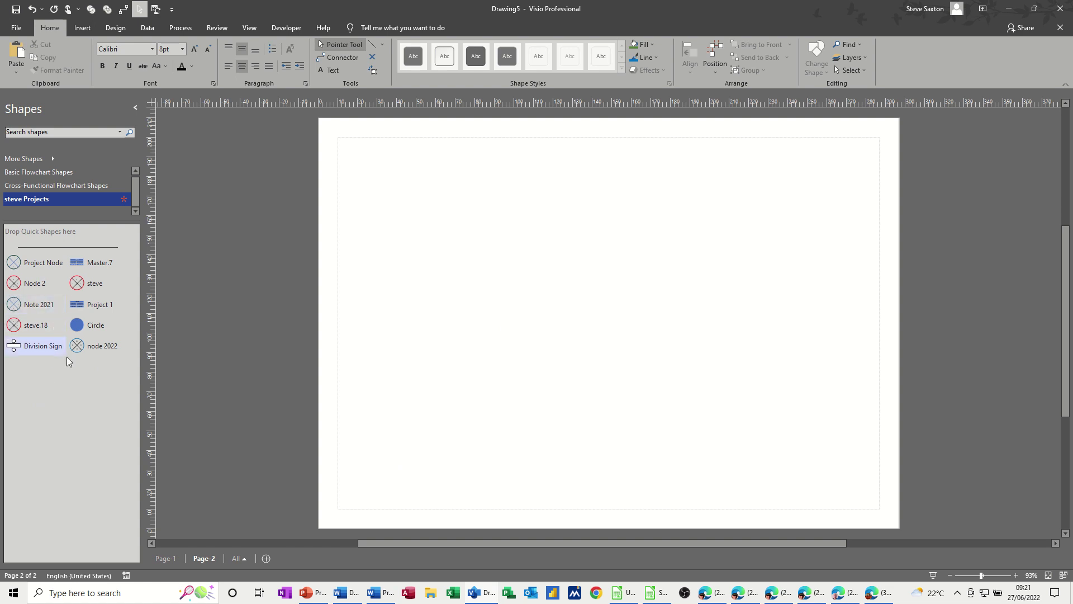
# Create a new blank metric stencil and close it again.
pyautogui.click(50, 161)
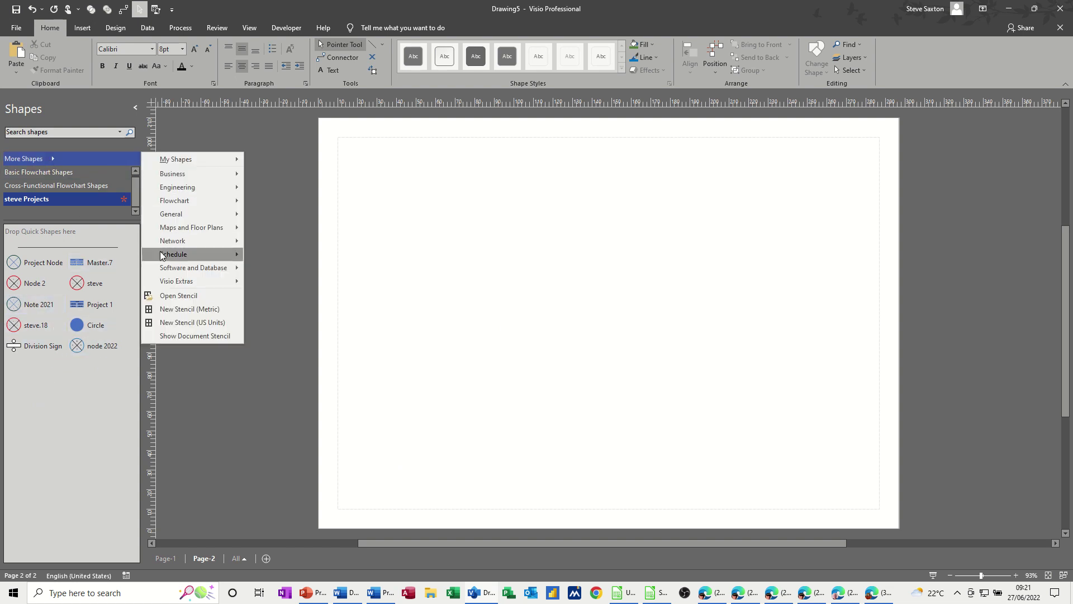
pyautogui.click(176, 309)
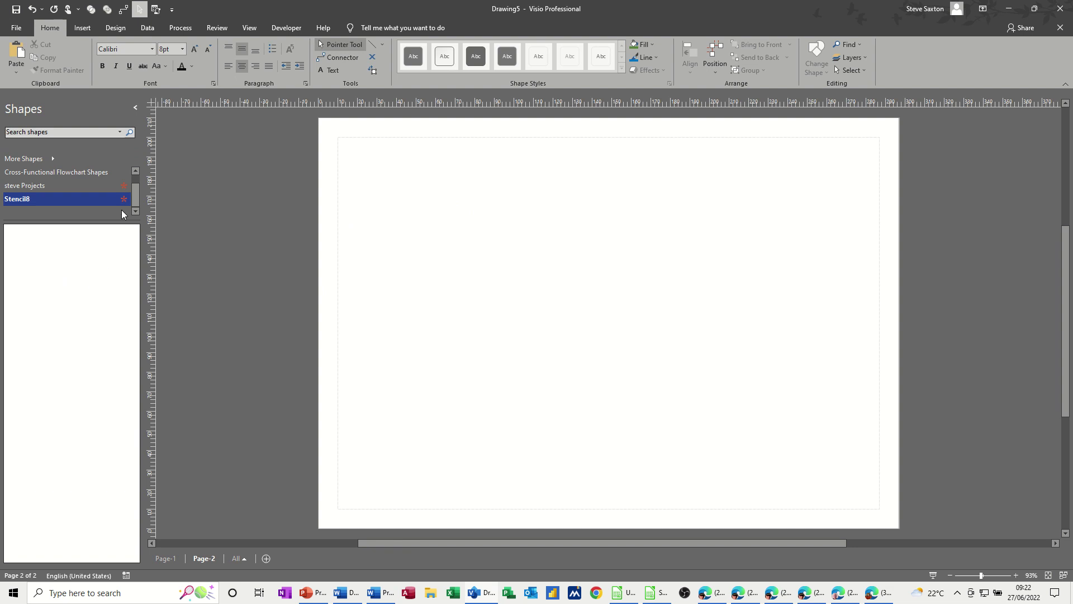
pyautogui.rightClick(109, 200)
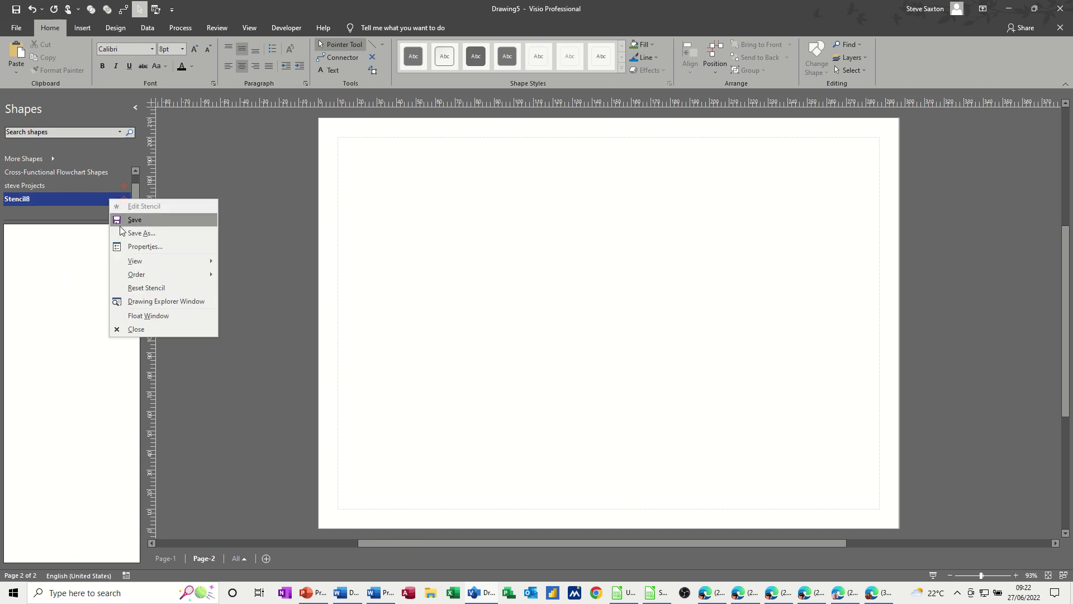
pyautogui.click(128, 329)
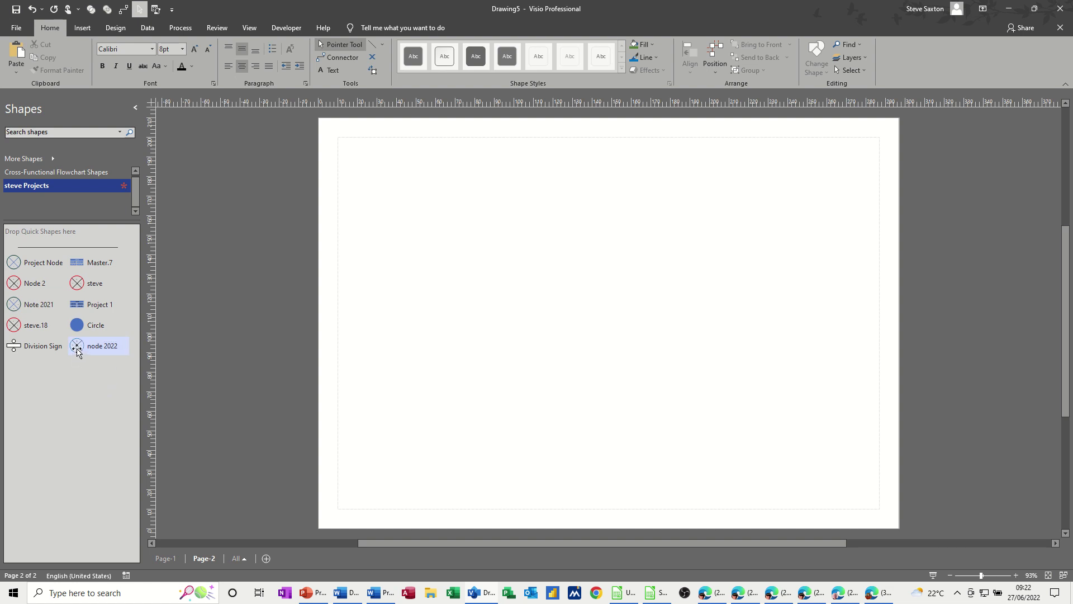
# Place a node 2022 shape in the upper-left area of the page, and try a Master.7 shape below it before deleting that one.
pyautogui.moveTo(77, 349); pyautogui.dragTo(465, 194)
pyautogui.click(546, 193)
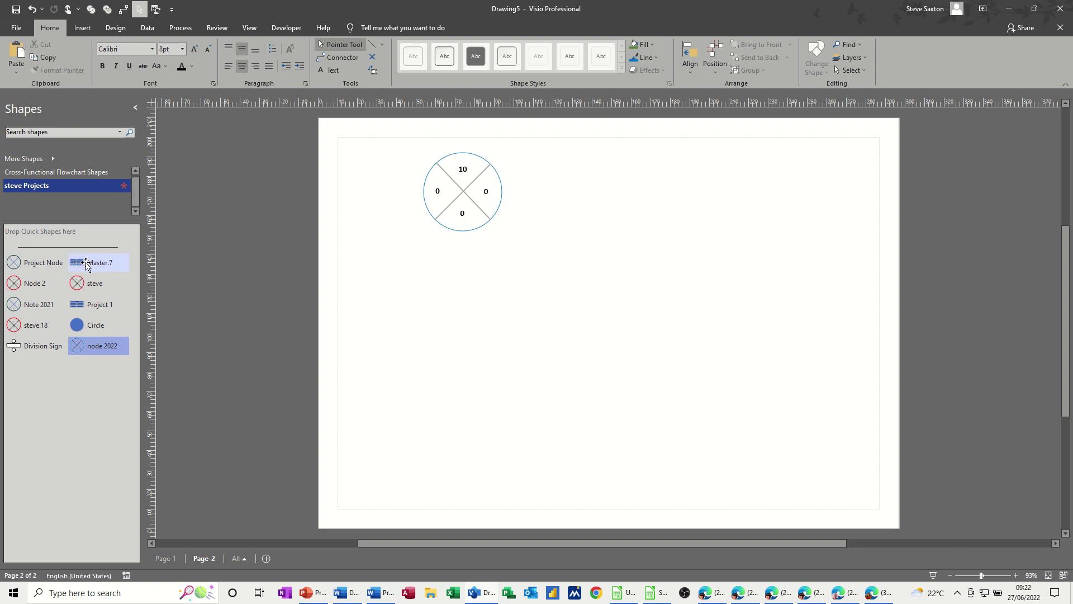
pyautogui.moveTo(90, 262); pyautogui.dragTo(412, 280)
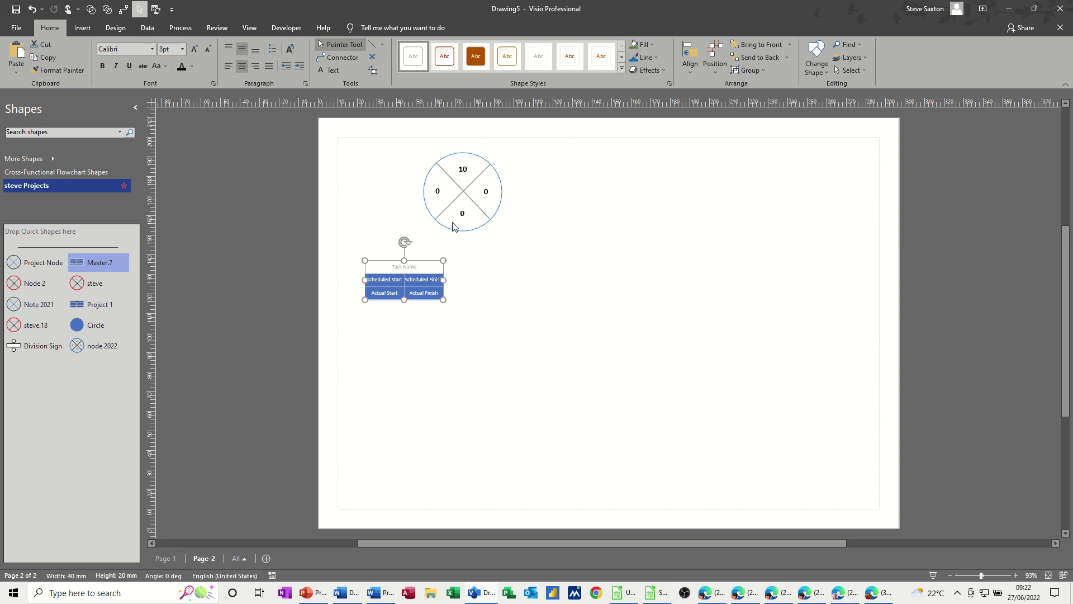
pyautogui.press('Delete')
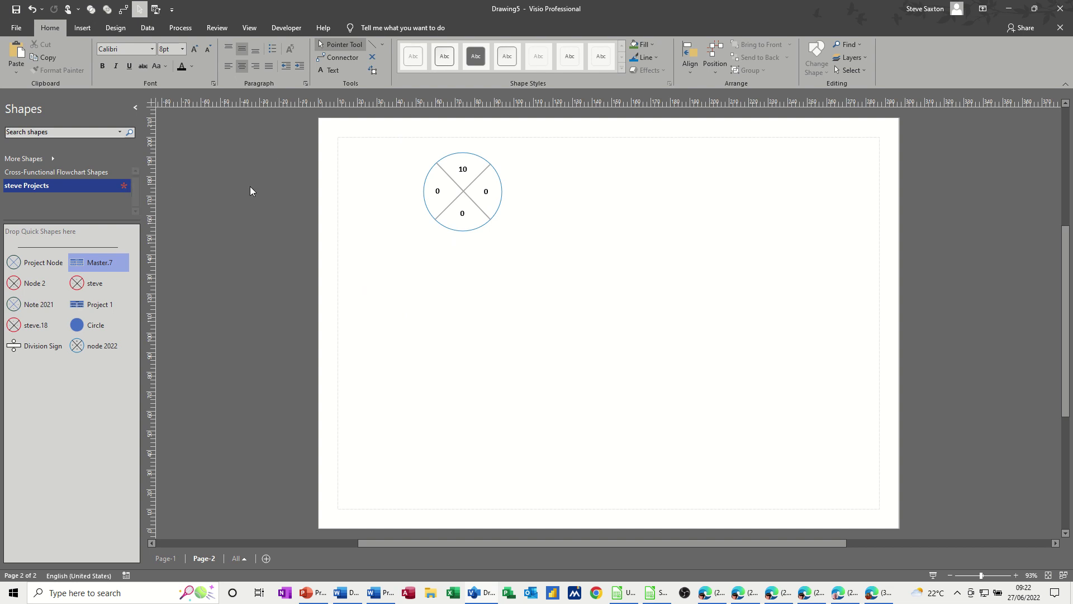
# Open the Basic Shapes stencil and place a circle on the page directly below the existing node.
pyautogui.click(52, 161)
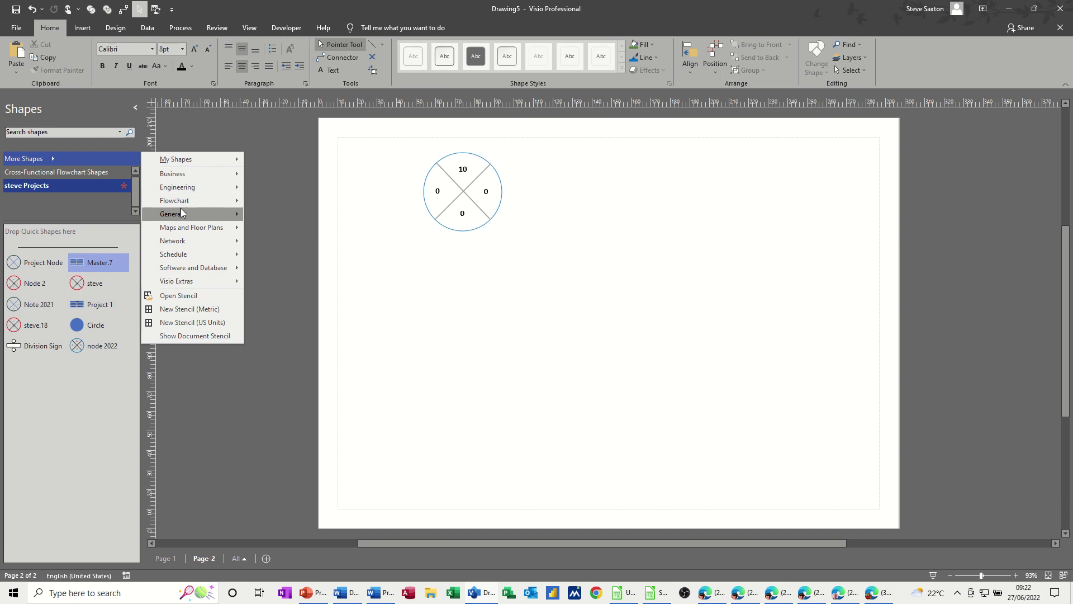
pyautogui.moveTo(182, 213)
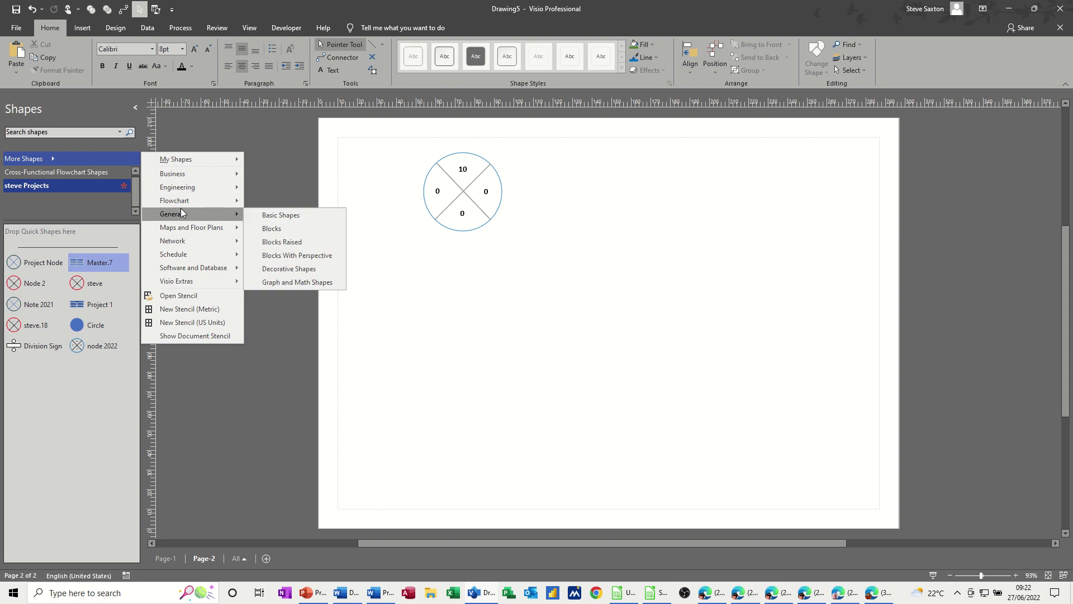
pyautogui.click(267, 219)
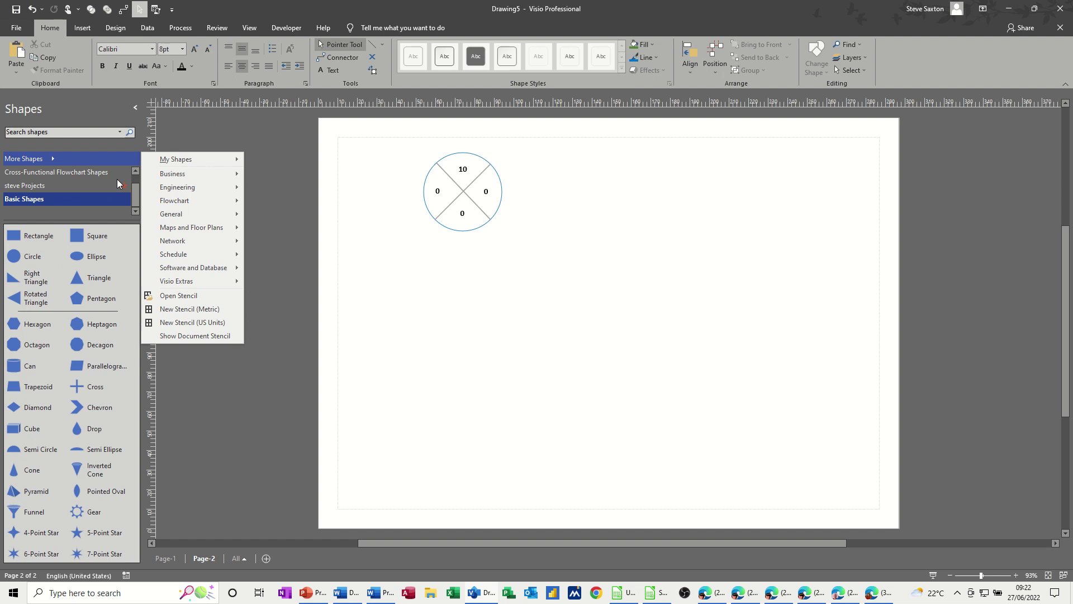
pyautogui.click(198, 135)
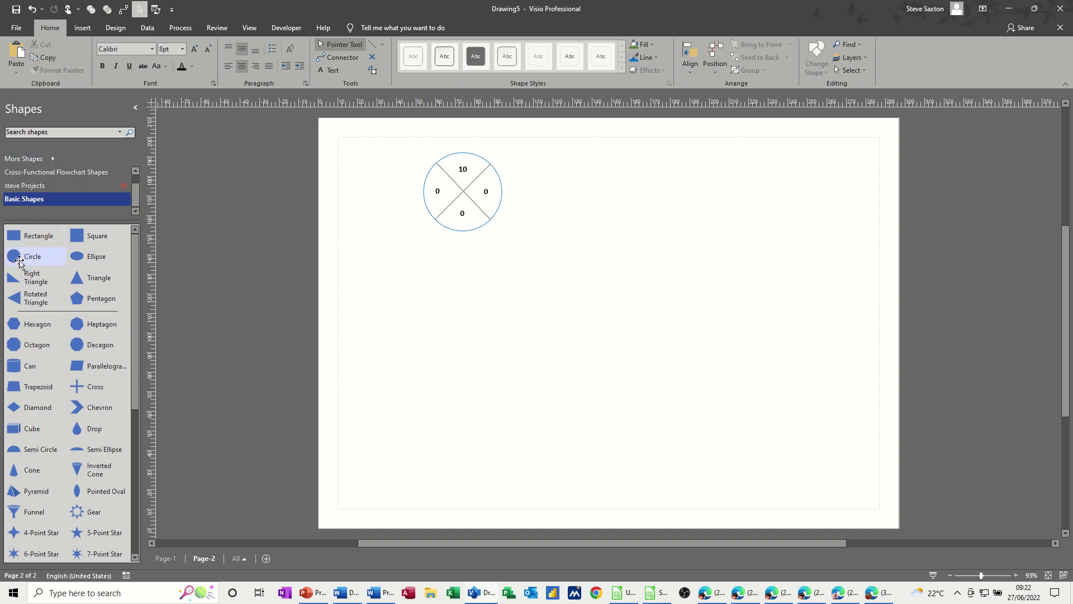
pyautogui.moveTo(23, 258); pyautogui.dragTo(463, 301)
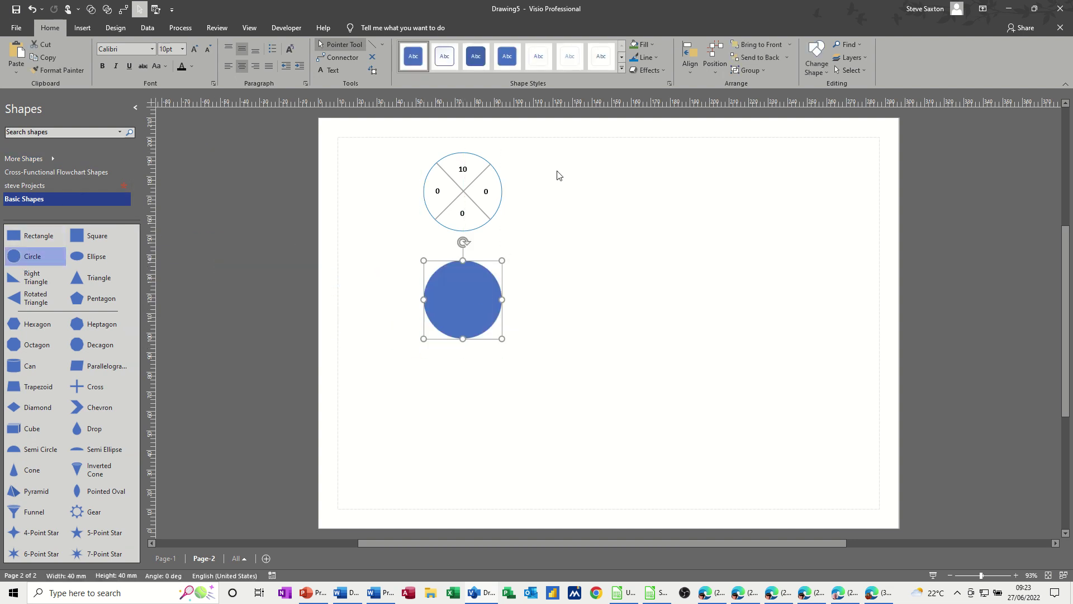
# Format the circle with no fill, a blue outline from the recent colors and a 1½ pt line weight.
pyautogui.click(649, 45)
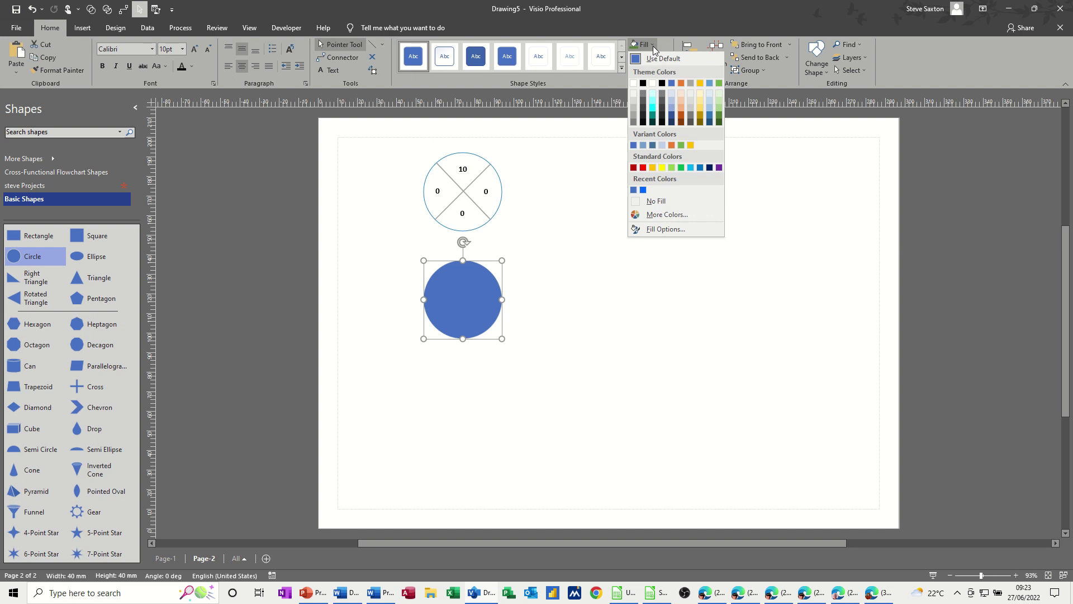
pyautogui.click(650, 202)
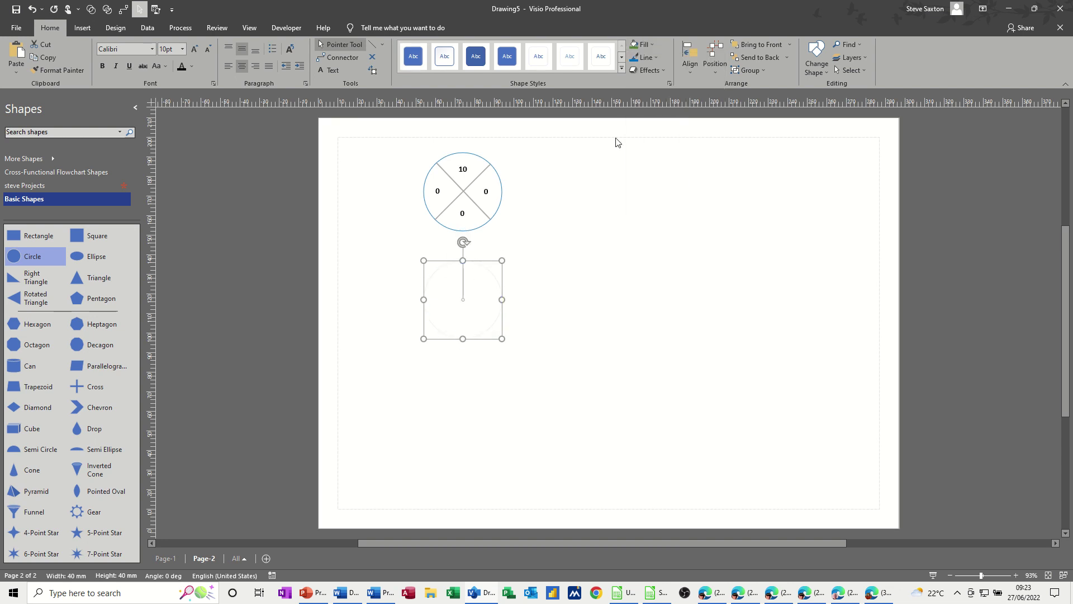
pyautogui.click(648, 58)
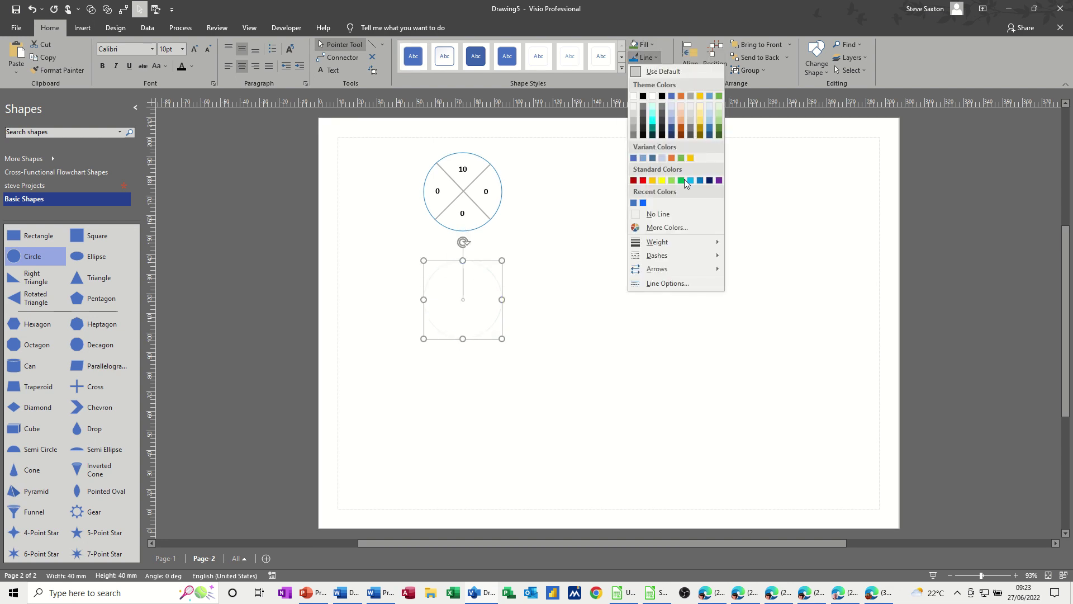
pyautogui.click(642, 203)
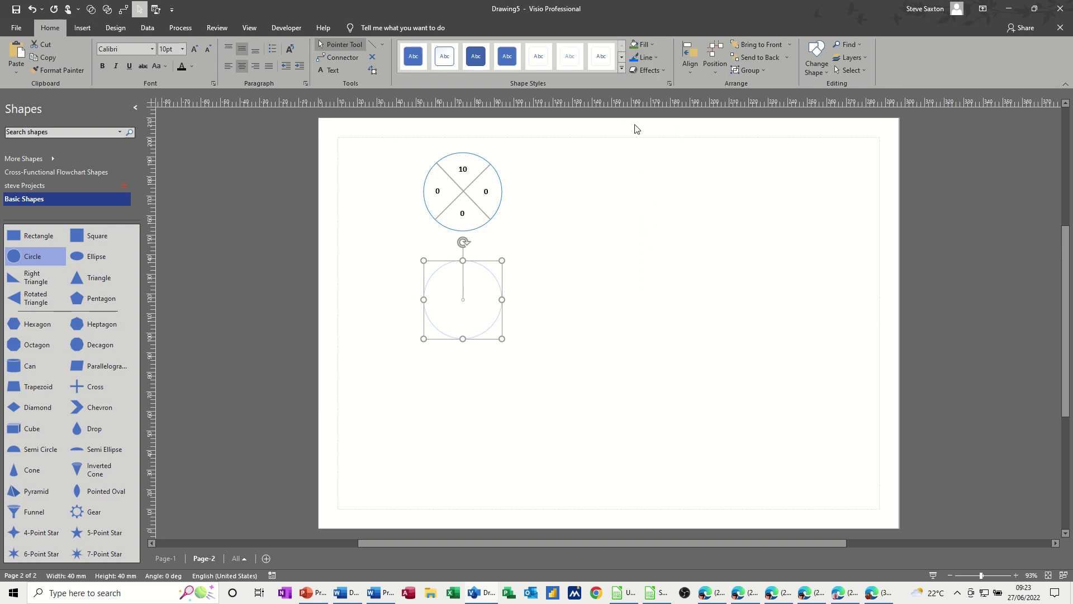
pyautogui.click(647, 58)
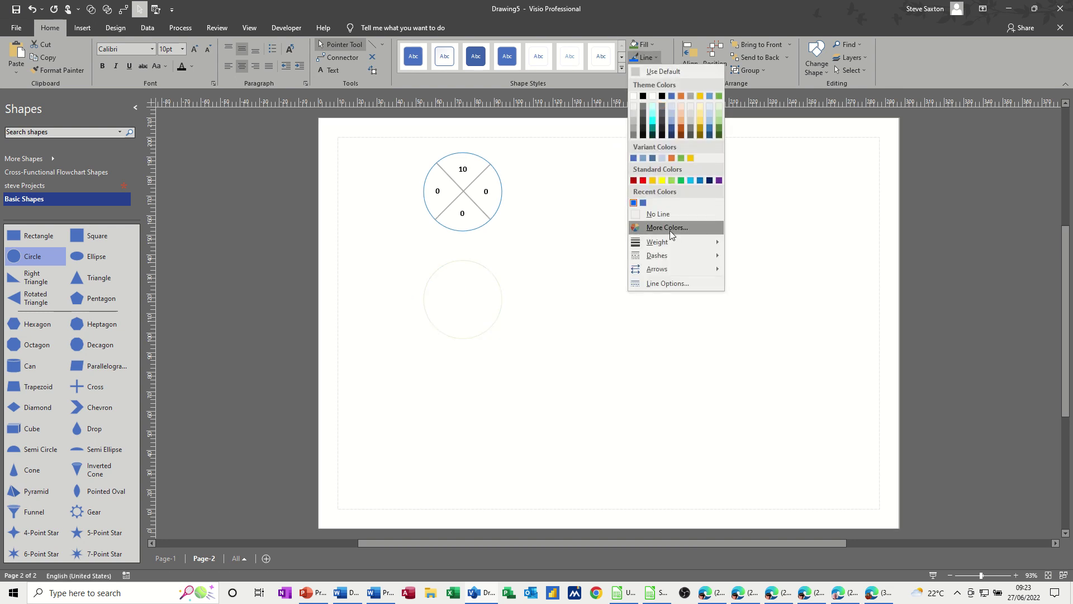
pyautogui.moveTo(671, 246)
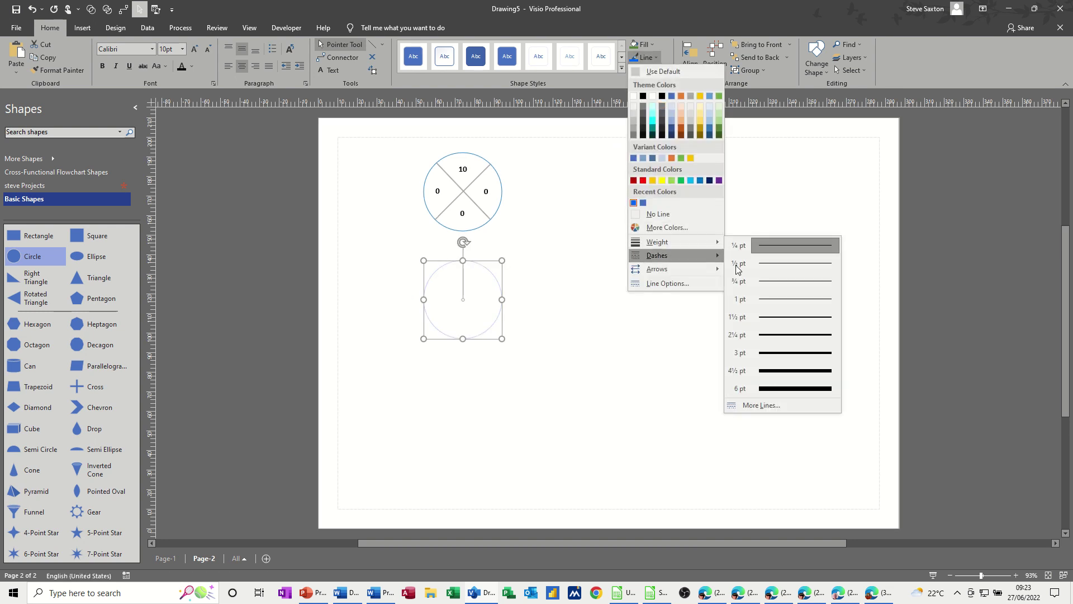
pyautogui.click(774, 317)
pyautogui.click(530, 281)
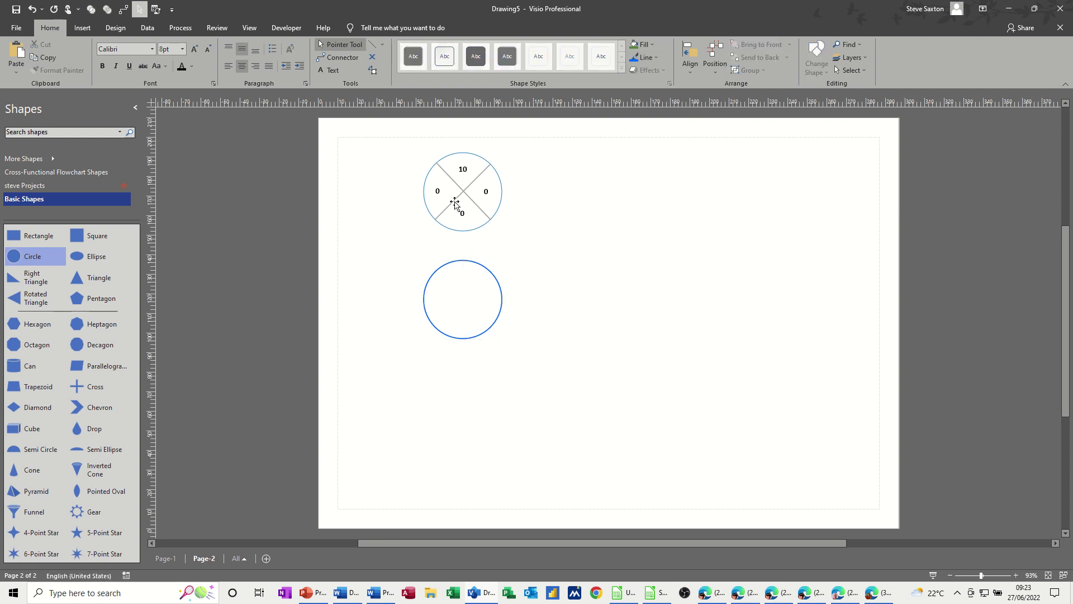
# Draw two crossing diagonal lines, each about 40 mm long, between the circle's opposite connection points to divide it into quarters.
pyautogui.click(384, 46)
pyautogui.click(392, 88)
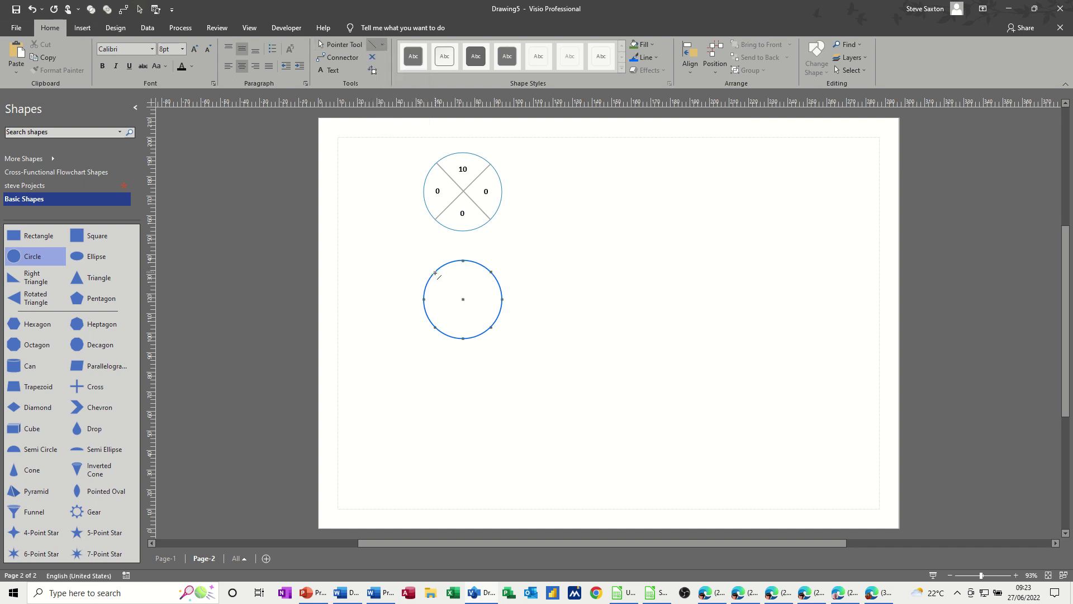
pyautogui.moveTo(435, 273); pyautogui.dragTo(491, 327)
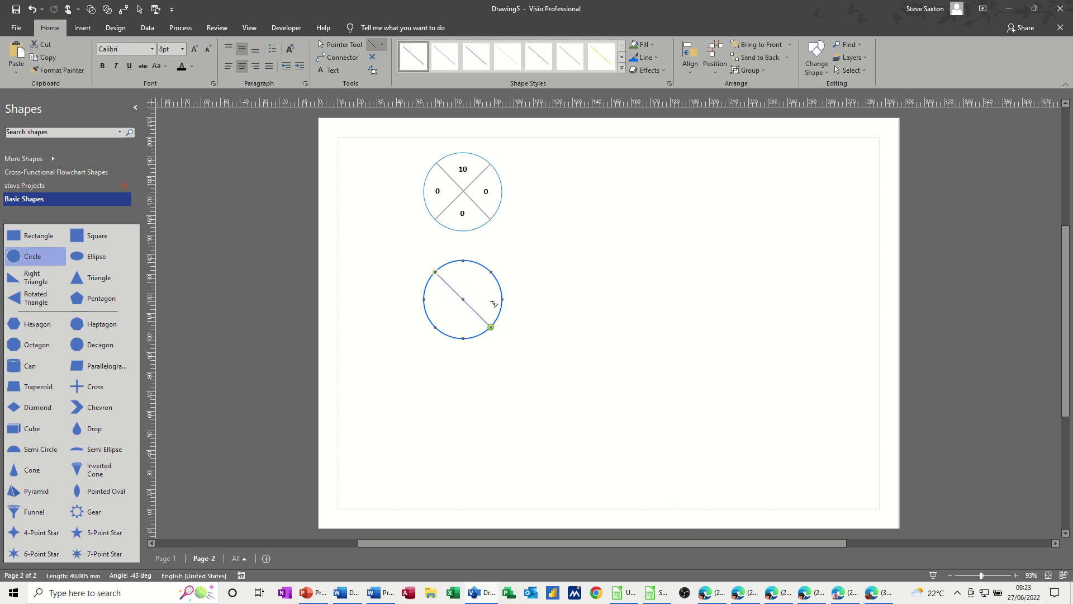
pyautogui.moveTo(491, 272); pyautogui.dragTo(435, 327)
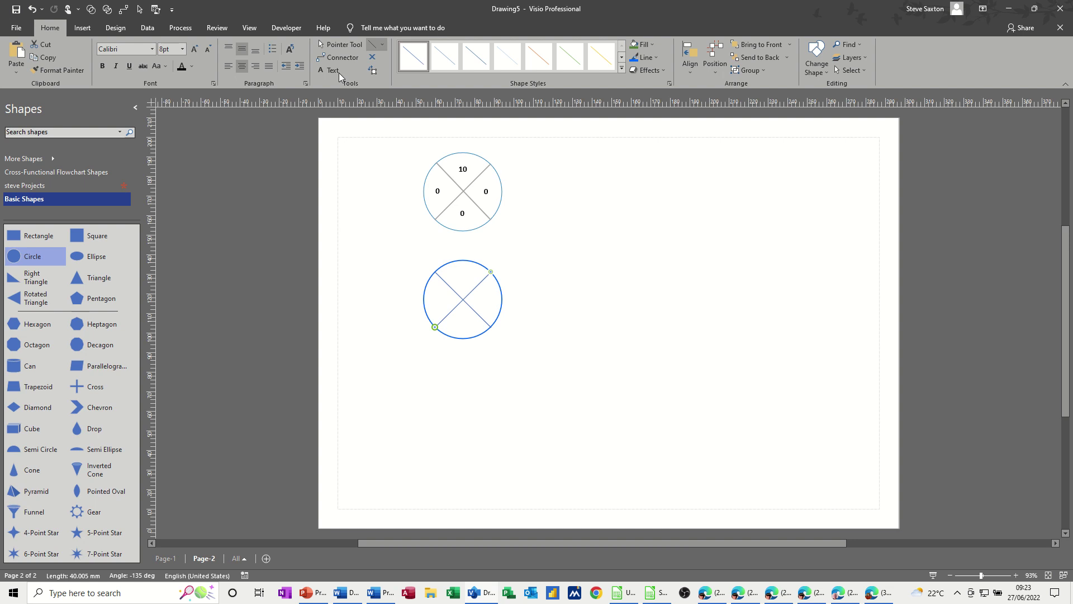
# Select the blue circle with its two diagonal lines and group them into one shape.
pyautogui.click(340, 44)
pyautogui.moveTo(412, 256); pyautogui.dragTo(514, 365)
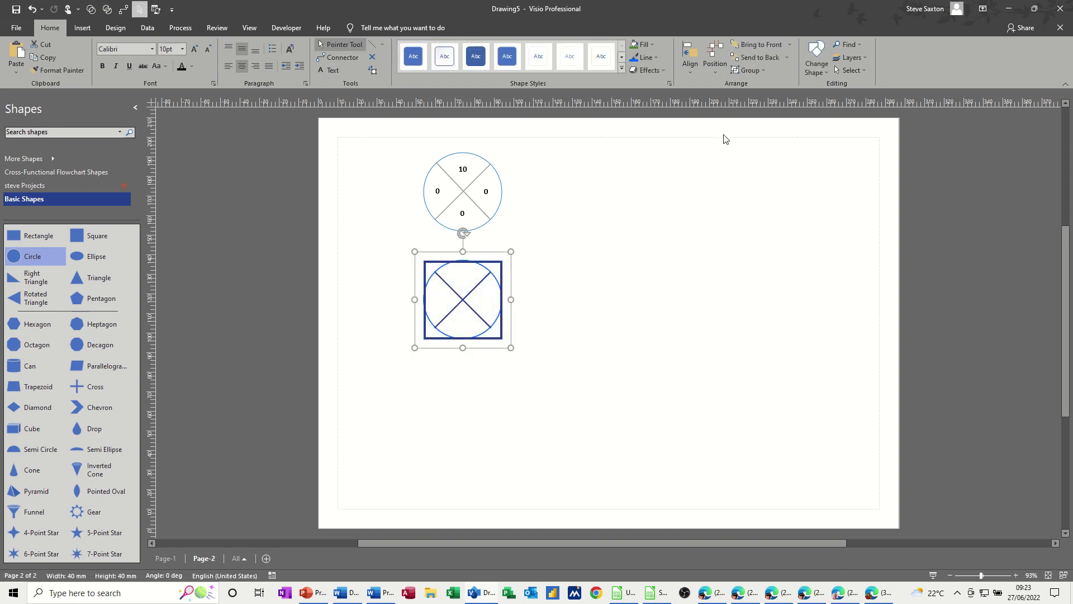
pyautogui.click(748, 71)
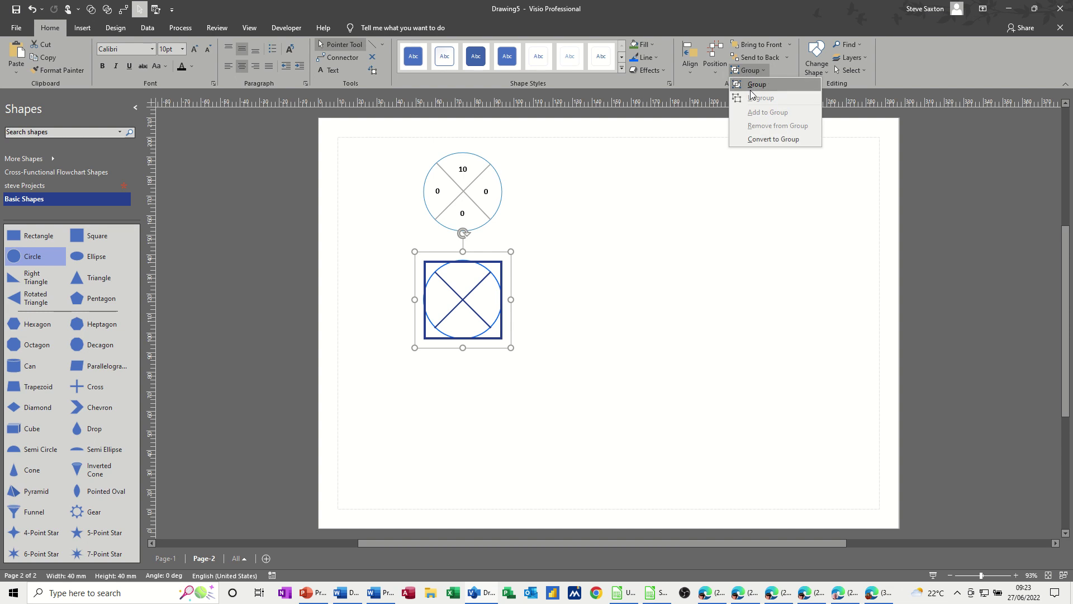
pyautogui.click(754, 84)
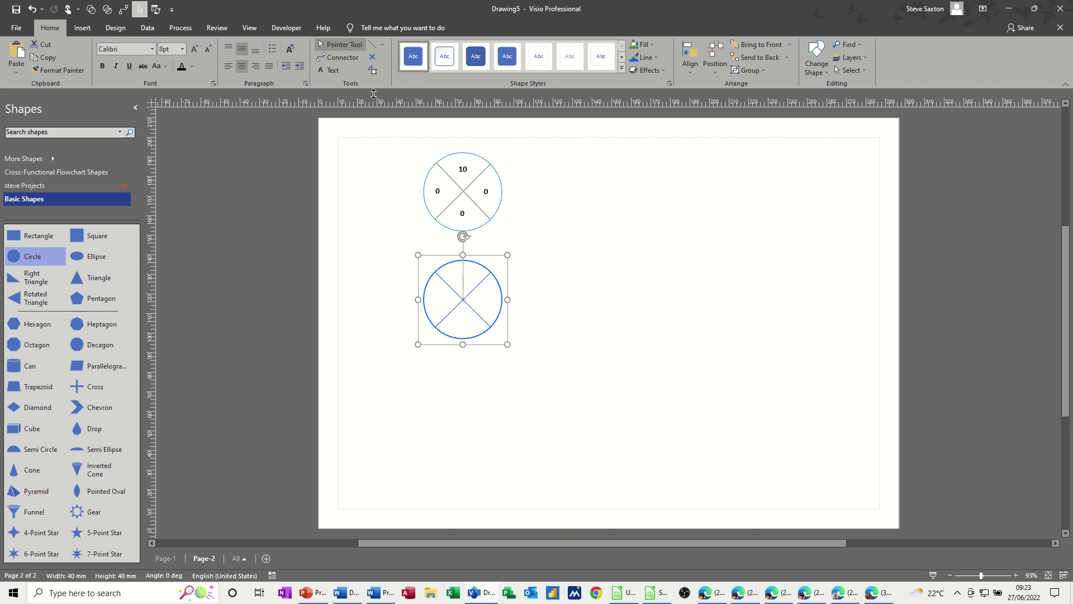
pyautogui.click(331, 70)
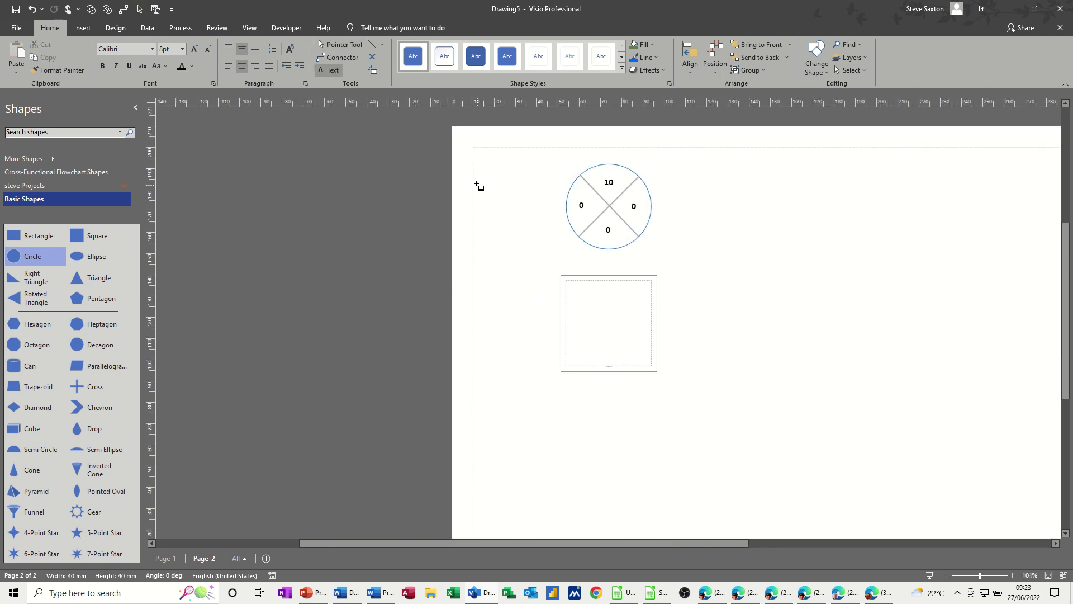
pyautogui.click(341, 44)
pyautogui.click(467, 281)
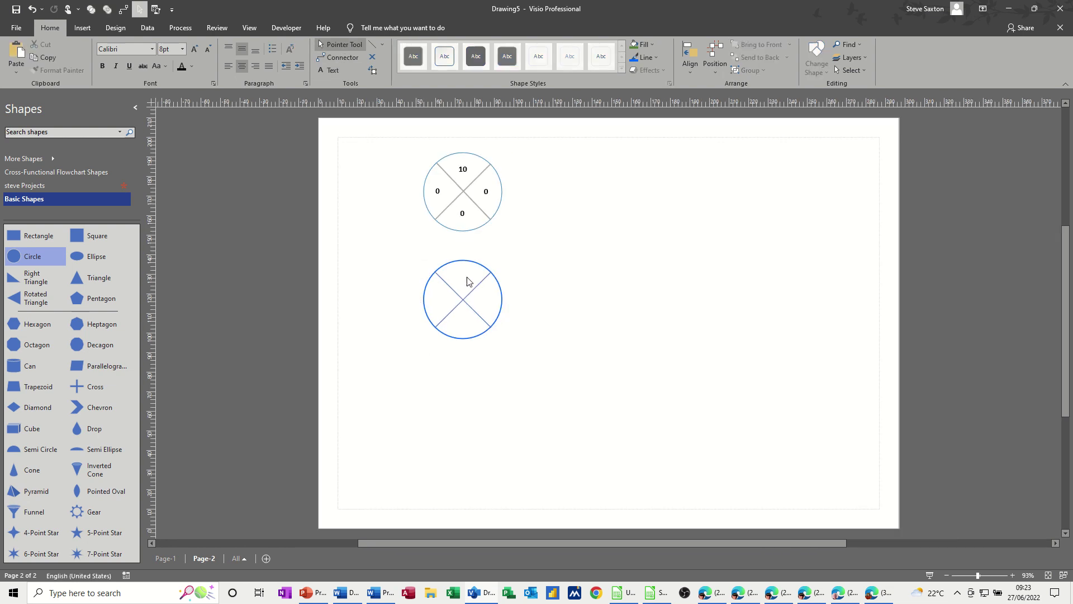
# Add a text box about 8 by 7 mm in the upper quadrant of the new circle, containing the text 10.
pyautogui.click(330, 70)
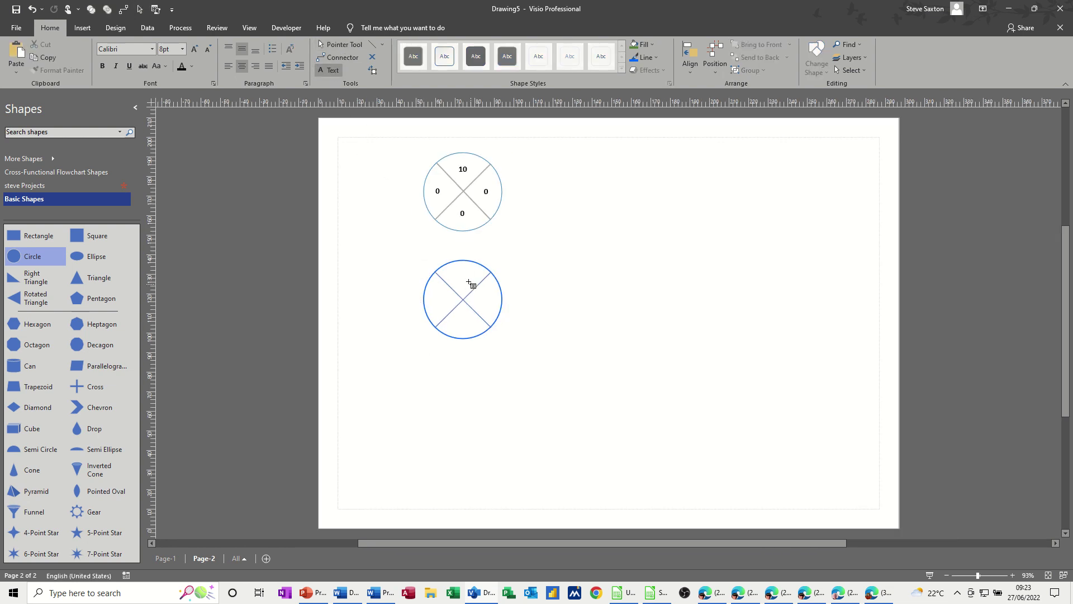
pyautogui.moveTo(454, 271); pyautogui.dragTo(475, 287)
pyautogui.moveTo(475, 288); pyautogui.dragTo(470, 284)
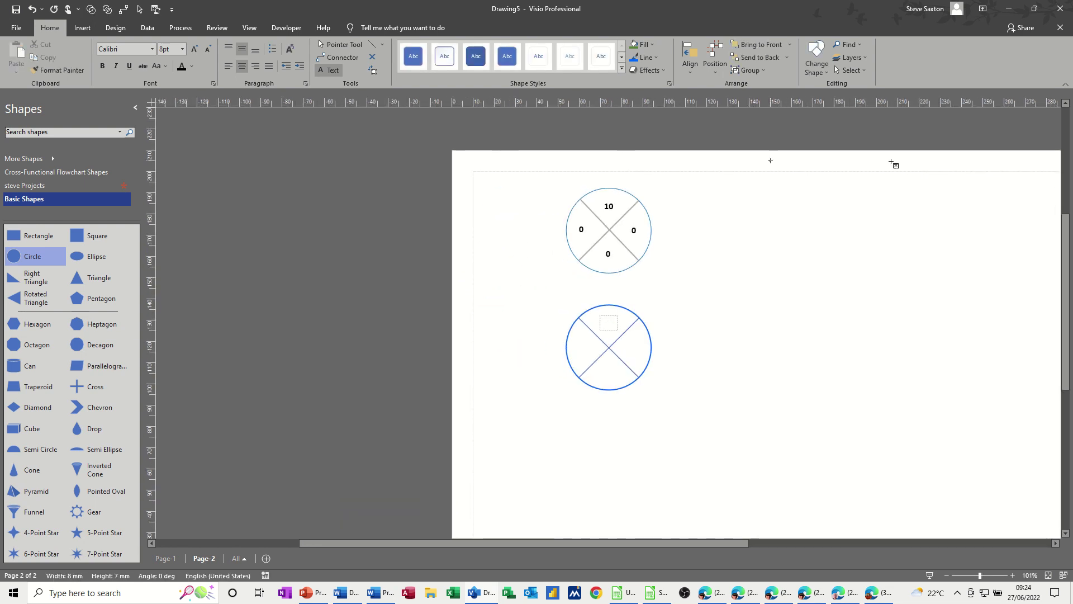
pyautogui.write('10')
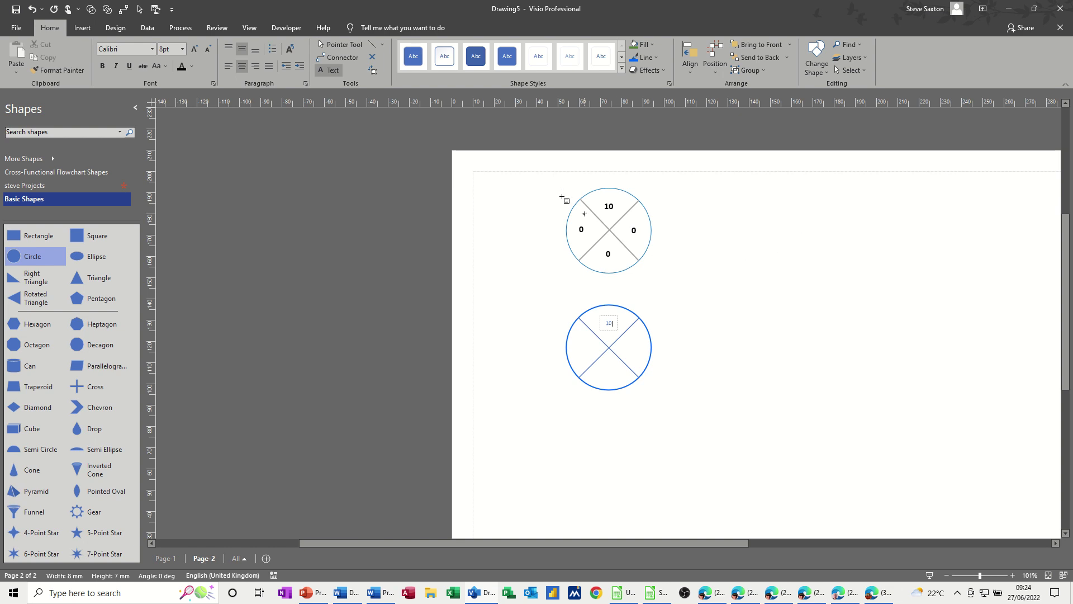
pyautogui.click(339, 44)
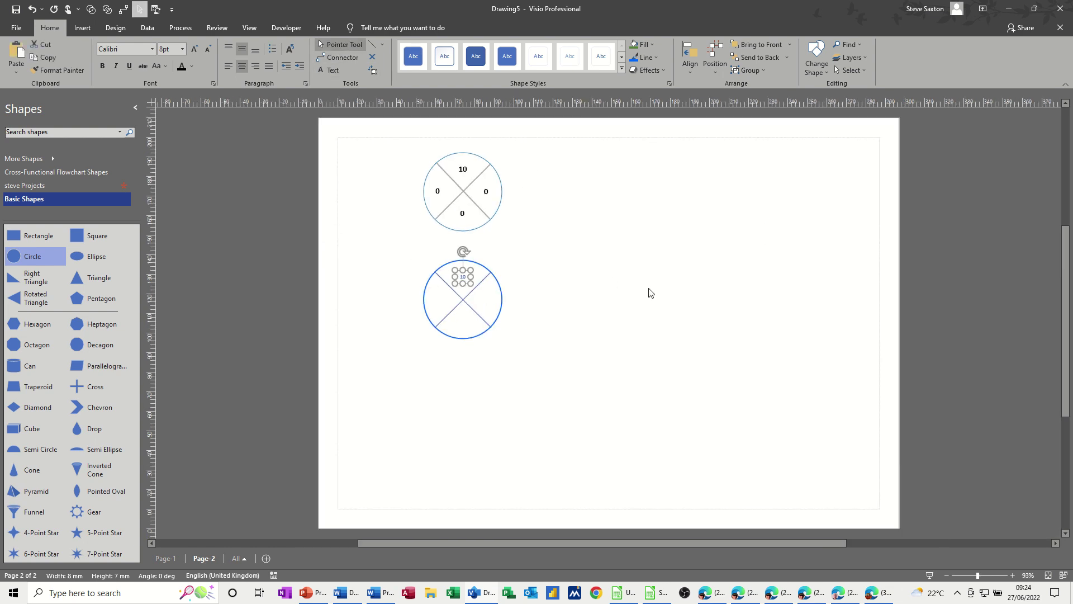
# Make the 10 label in the new circle bold and set its font size to 10 pt.
pyautogui.hotkey('ctrl', 'b')
pyautogui.click(183, 50)
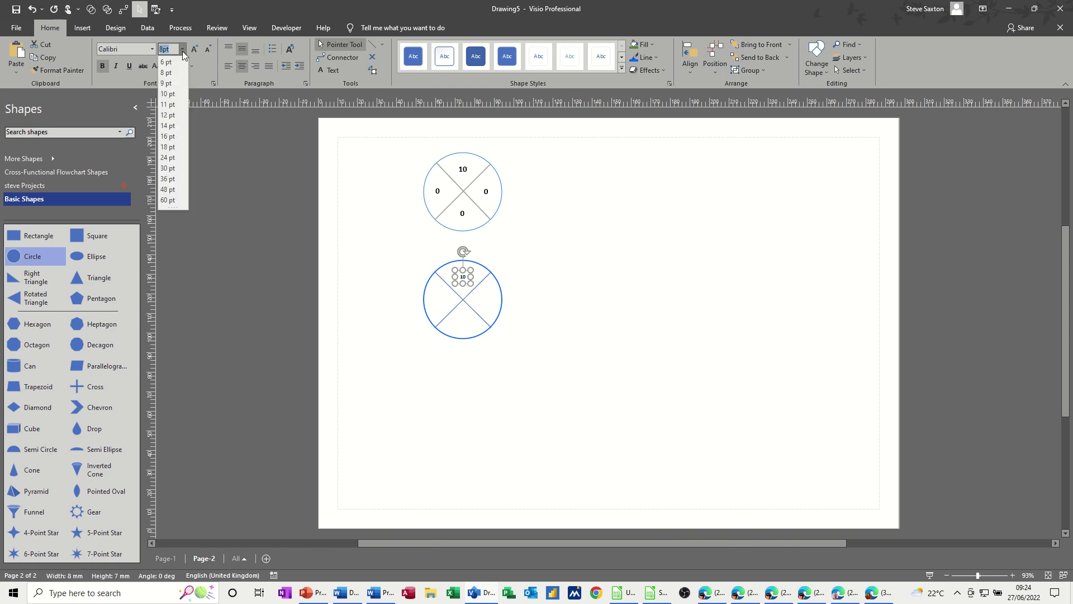
pyautogui.click(167, 94)
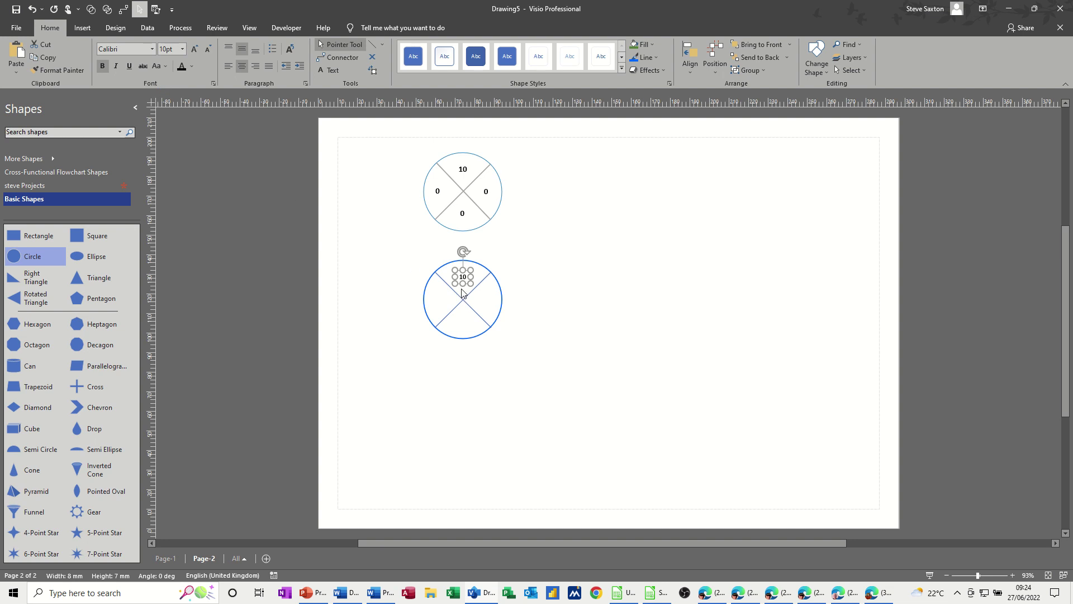
# Set the 10 label's font size to 12 pt and place copies of the label in the circle's other three quadrants.
pyautogui.click(184, 50)
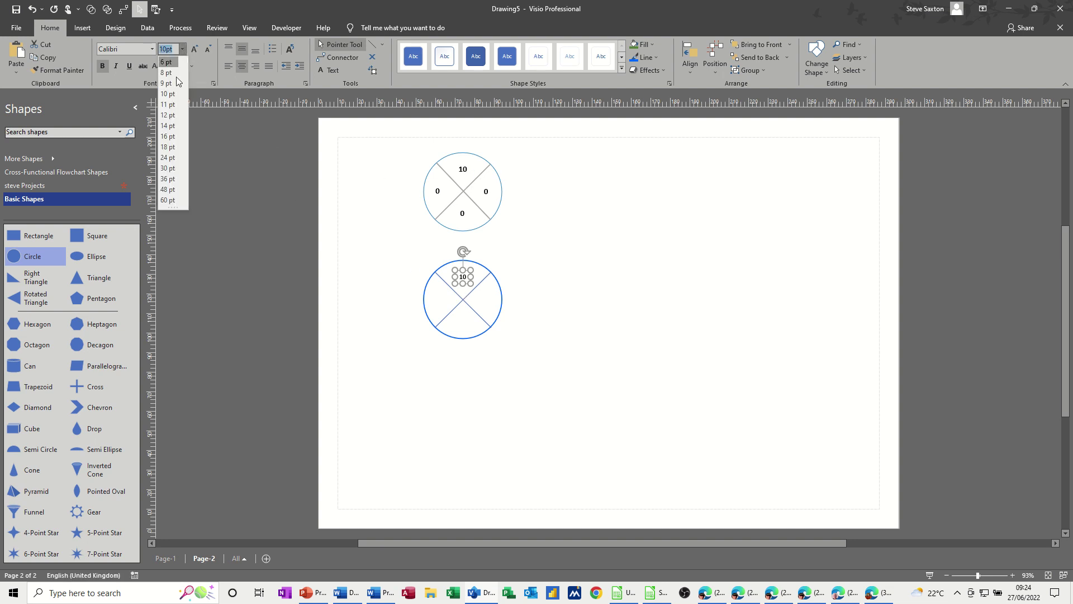
pyautogui.click(171, 116)
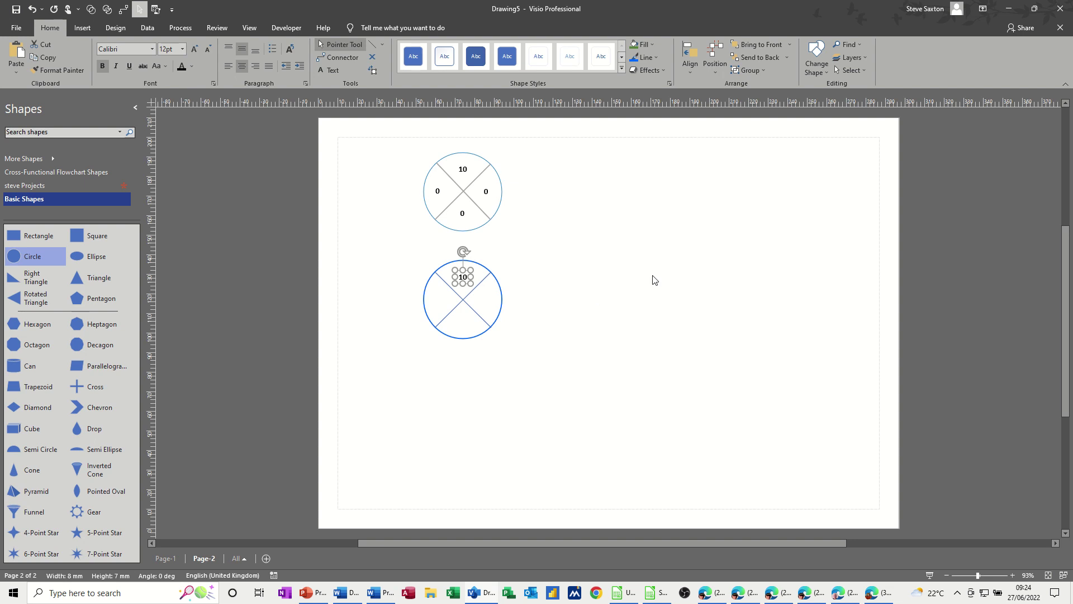
pyautogui.hotkey('ctrl', 'd')
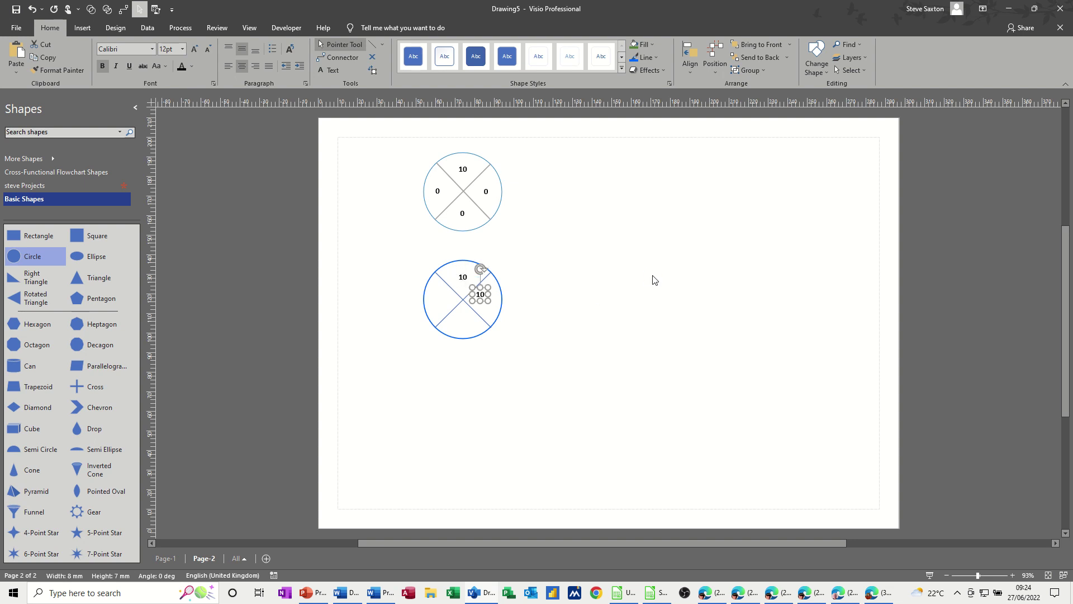
pyautogui.hotkey('ctrl', 'd')
pyautogui.hotkey('ctrl', 'd')
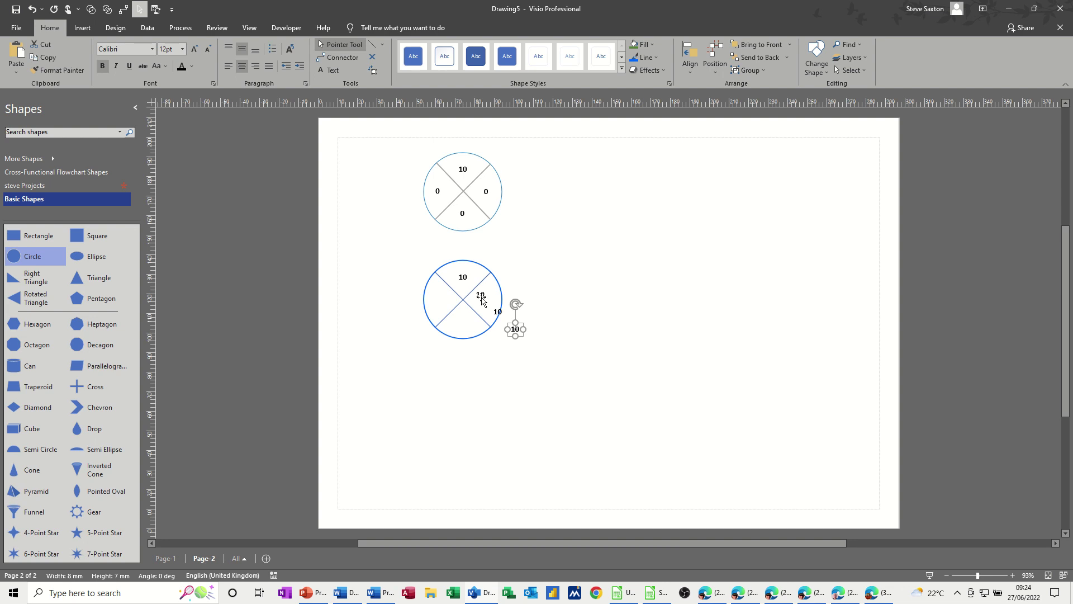
pyautogui.moveTo(480, 299); pyautogui.dragTo(440, 298)
pyautogui.moveTo(499, 313); pyautogui.dragTo(464, 319)
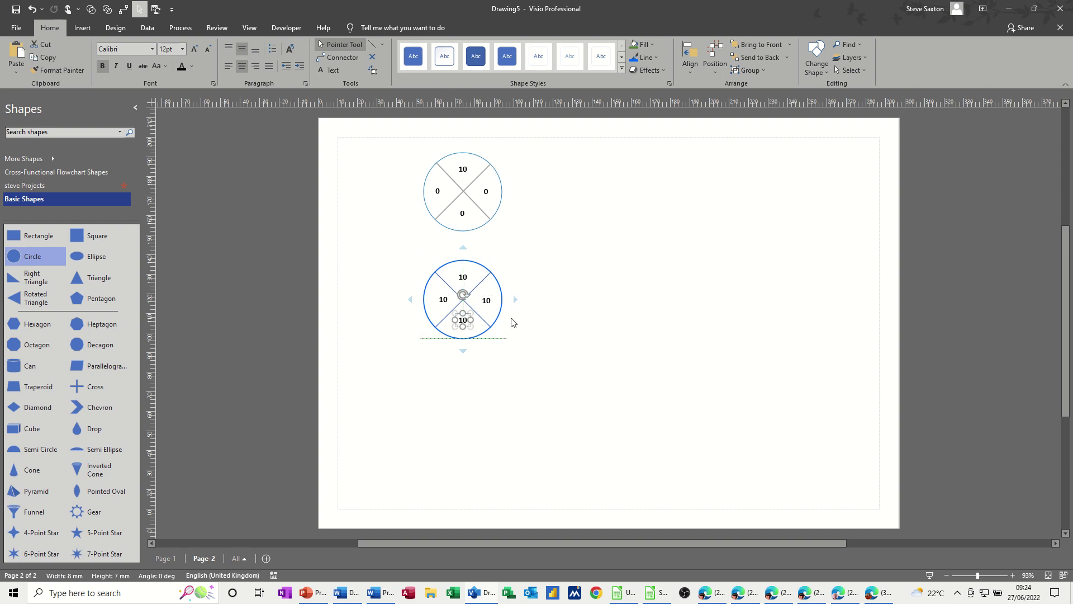
# Select the lower circle together with its four number labels and group them into one shape.
pyautogui.click(562, 306)
pyautogui.moveTo(403, 248); pyautogui.dragTo(522, 361)
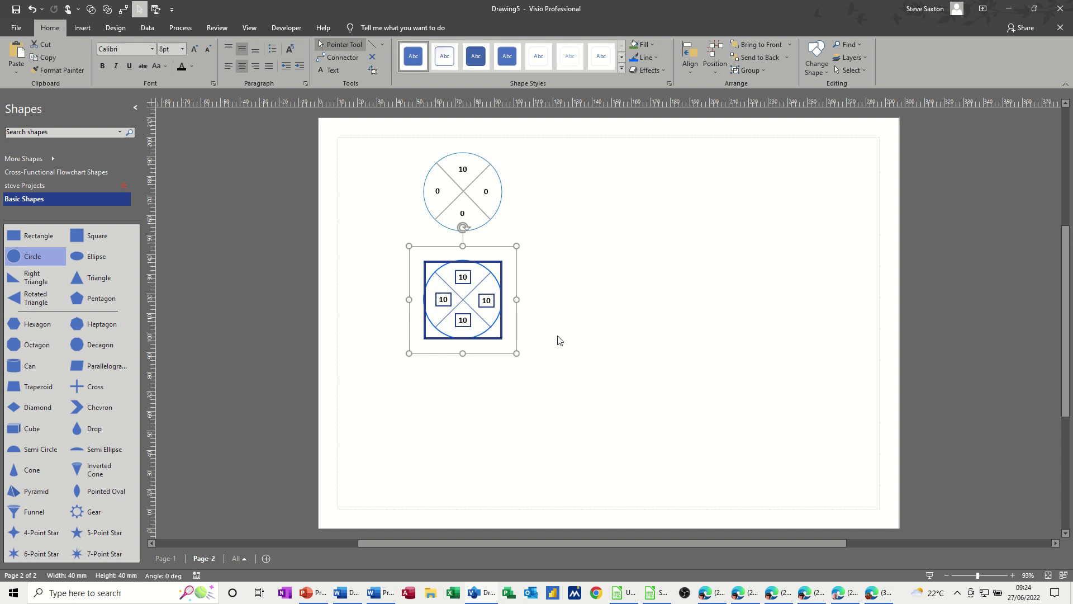
pyautogui.click(739, 75)
pyautogui.click(750, 85)
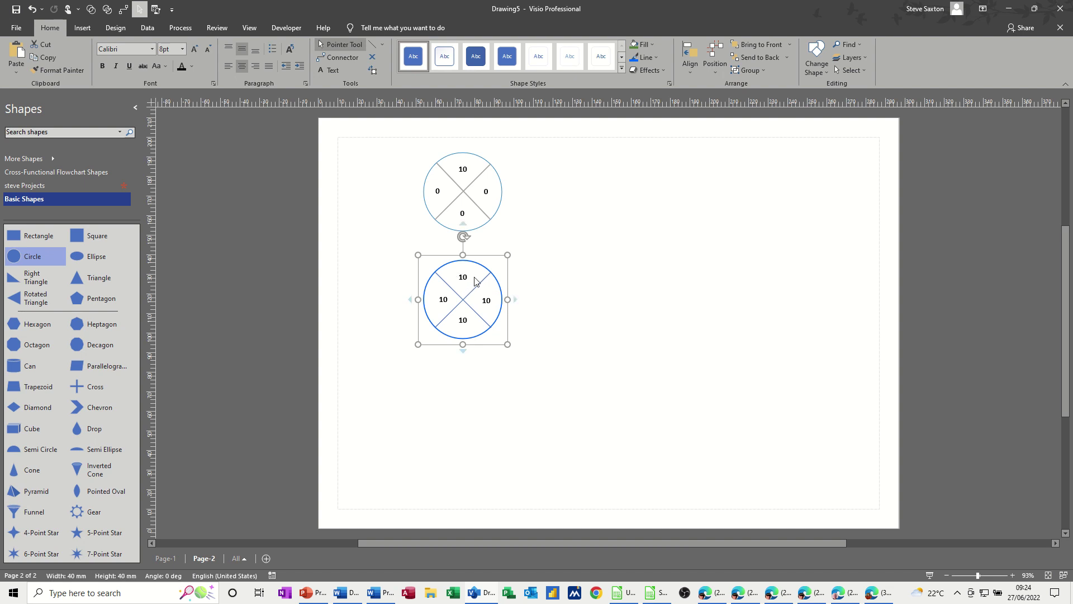
# Change the right, left and lower quadrant labels of the grouped node to 0.
pyautogui.click(485, 302)
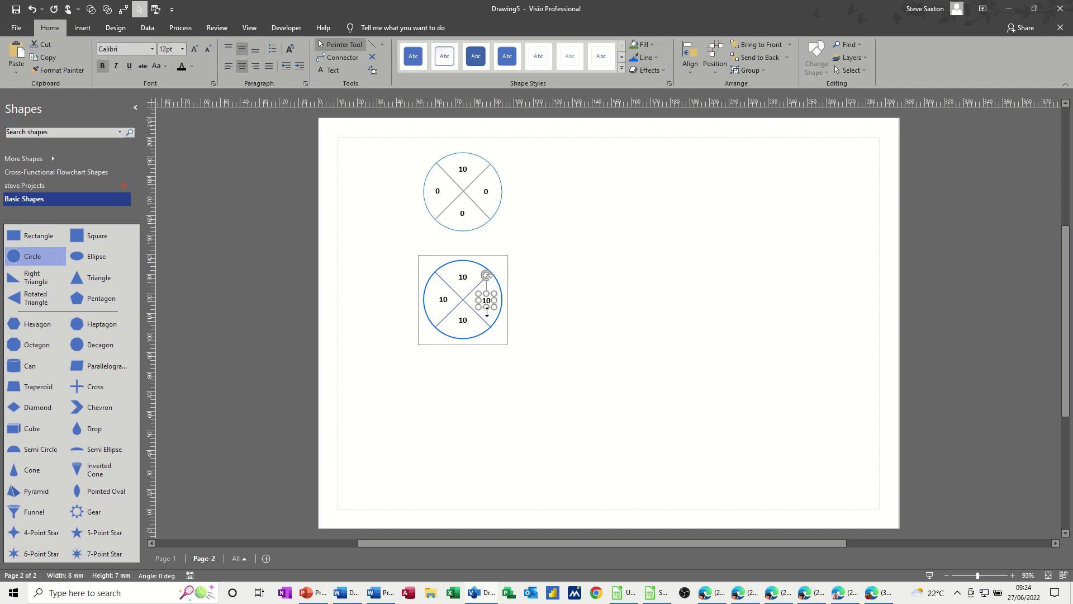
pyautogui.write('0')
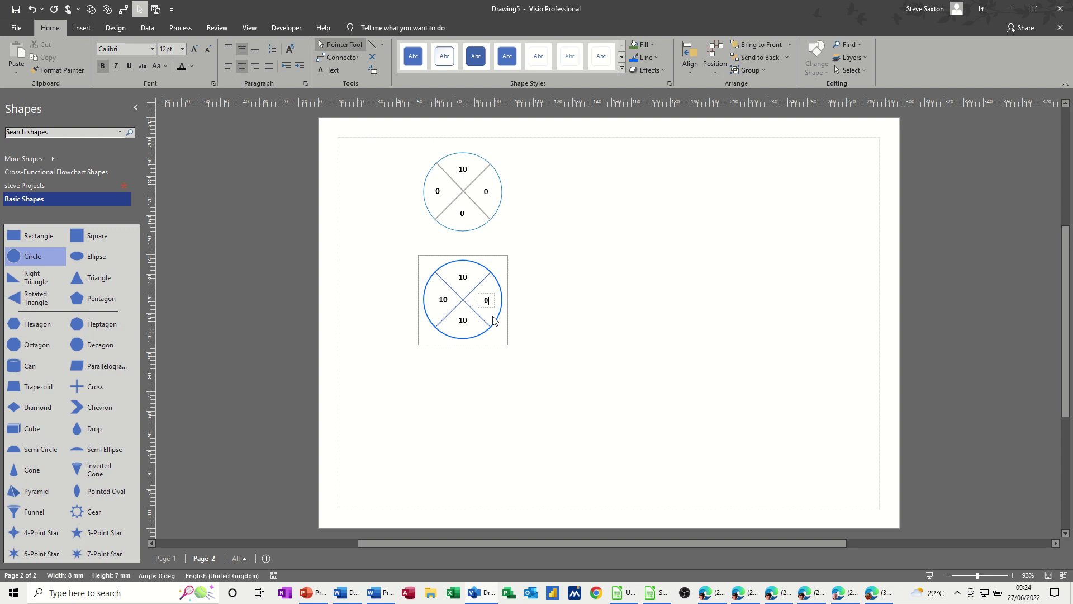
pyautogui.click(443, 297)
pyautogui.write('0')
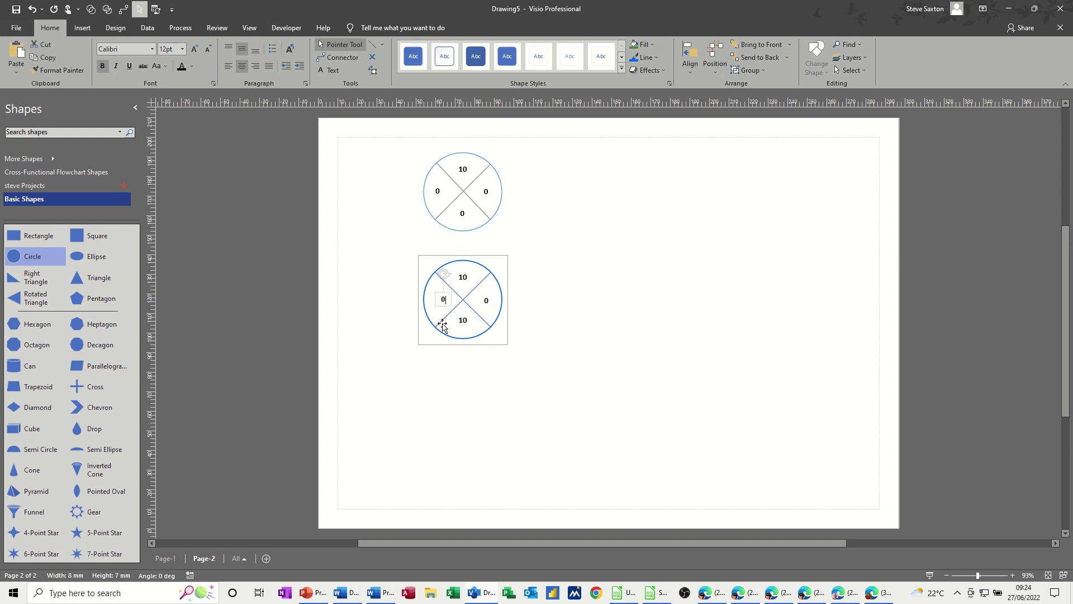
pyautogui.click(463, 320)
pyautogui.write('0')
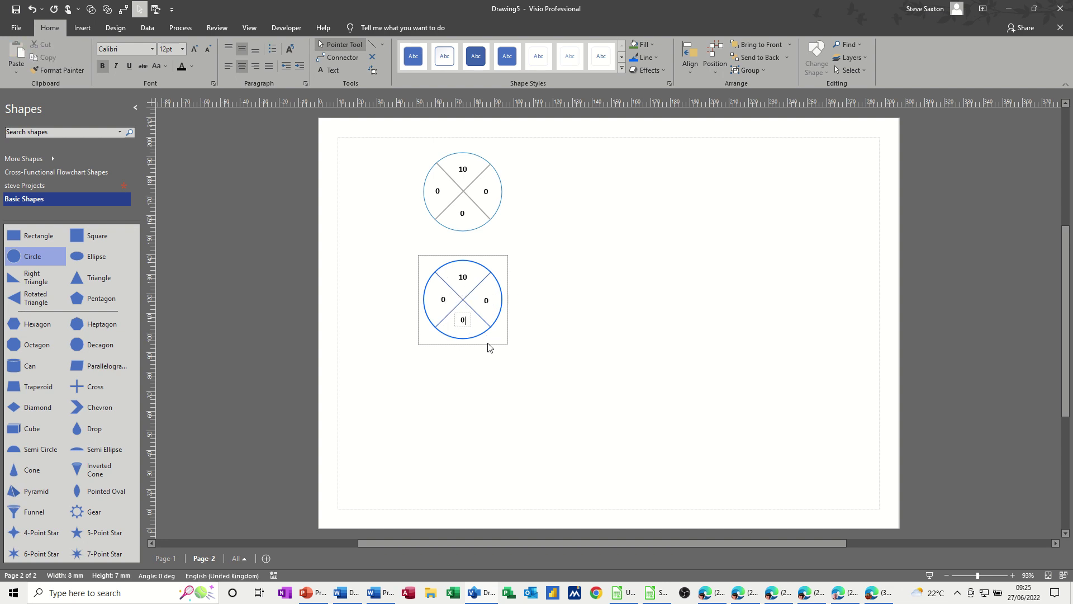
pyautogui.click(553, 328)
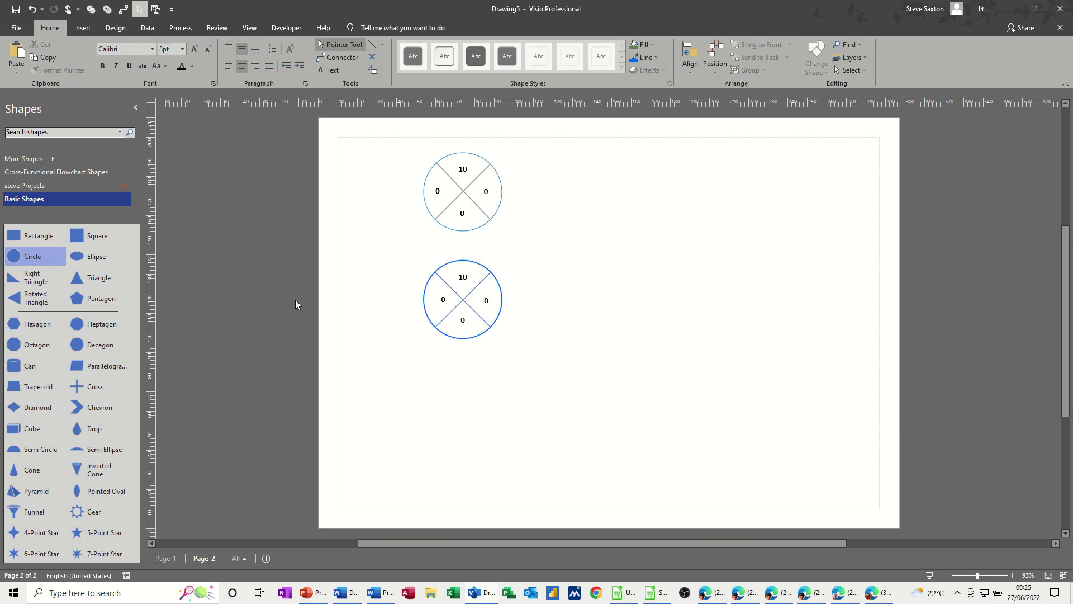
# Move the new node from the page into the custom Projects stencil as a master and name it test 22.
pyautogui.click(39, 187)
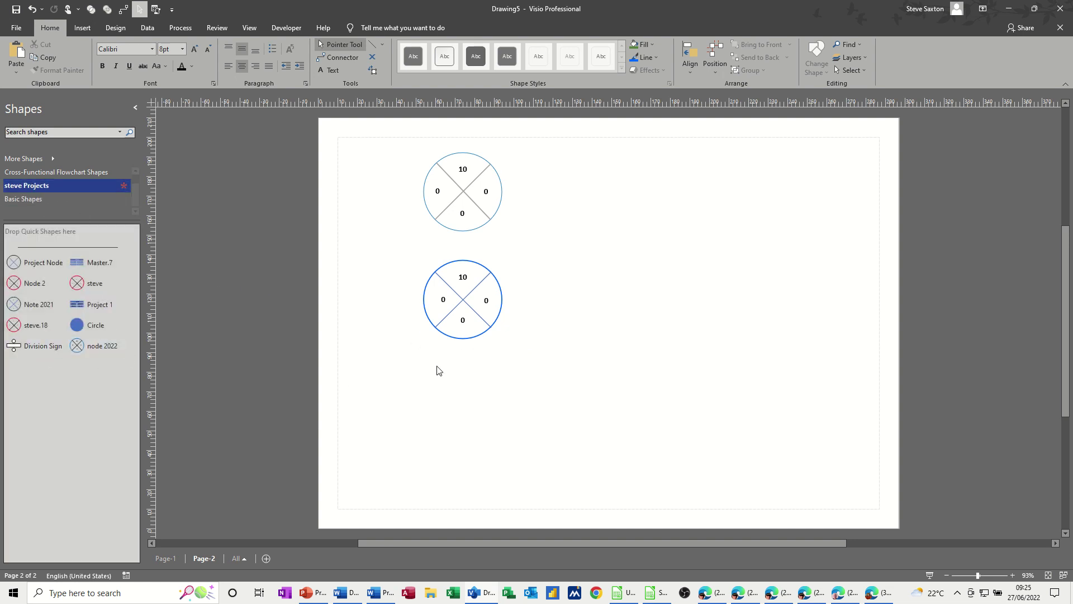
pyautogui.click(458, 335)
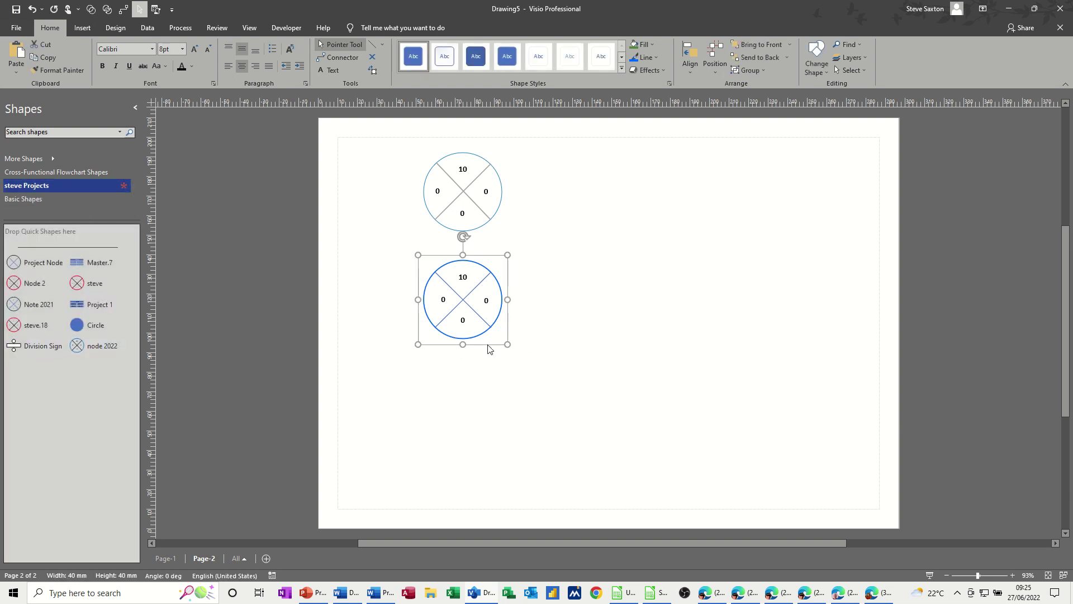
pyautogui.moveTo(479, 341); pyautogui.dragTo(105, 397)
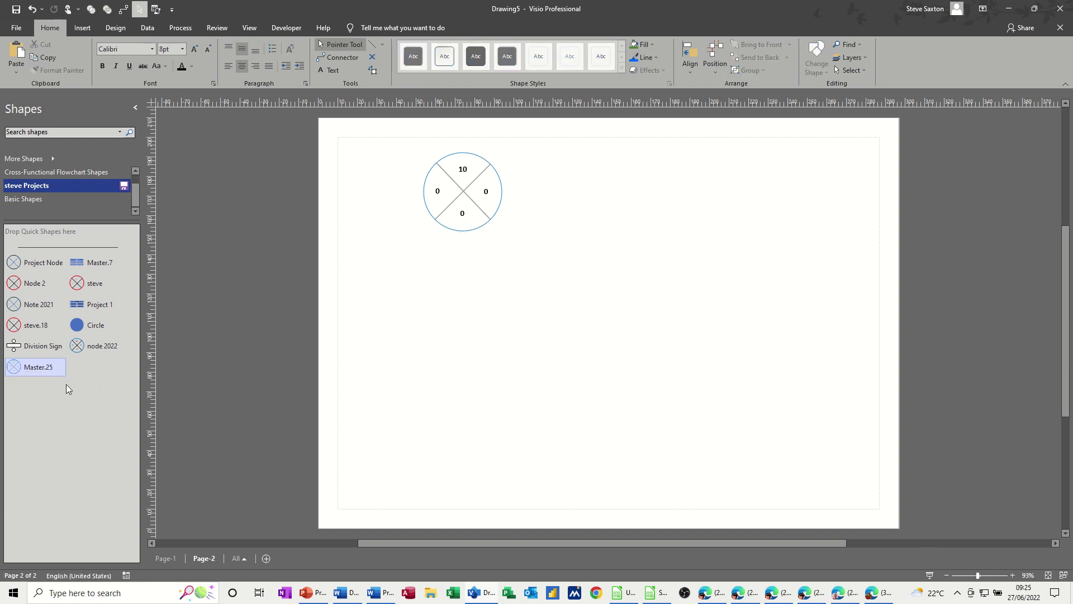
pyautogui.click(38, 367)
pyautogui.write('test 22')
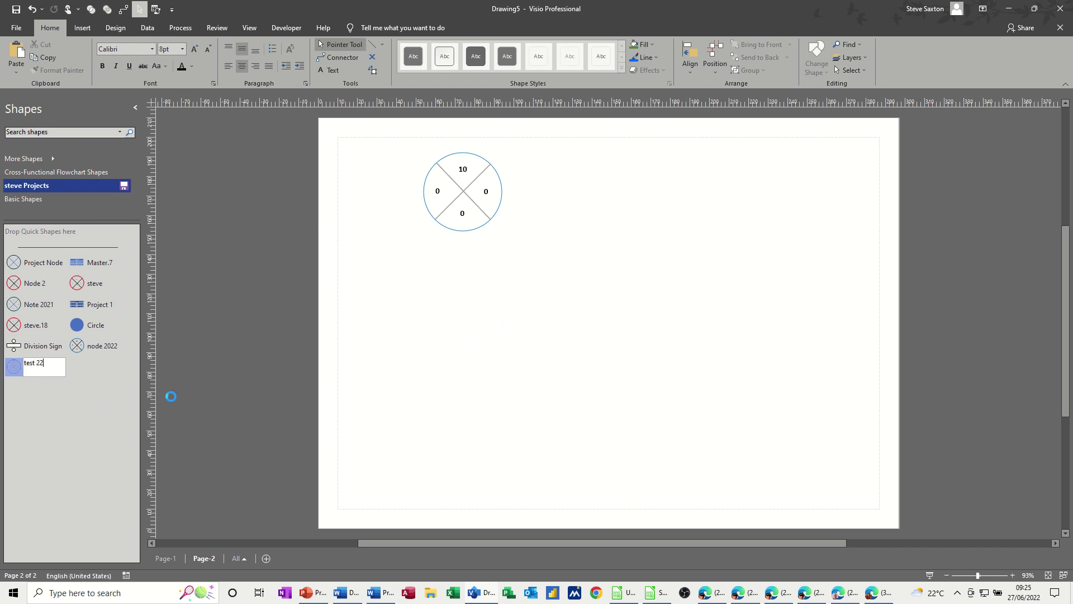
pyautogui.press('Return')
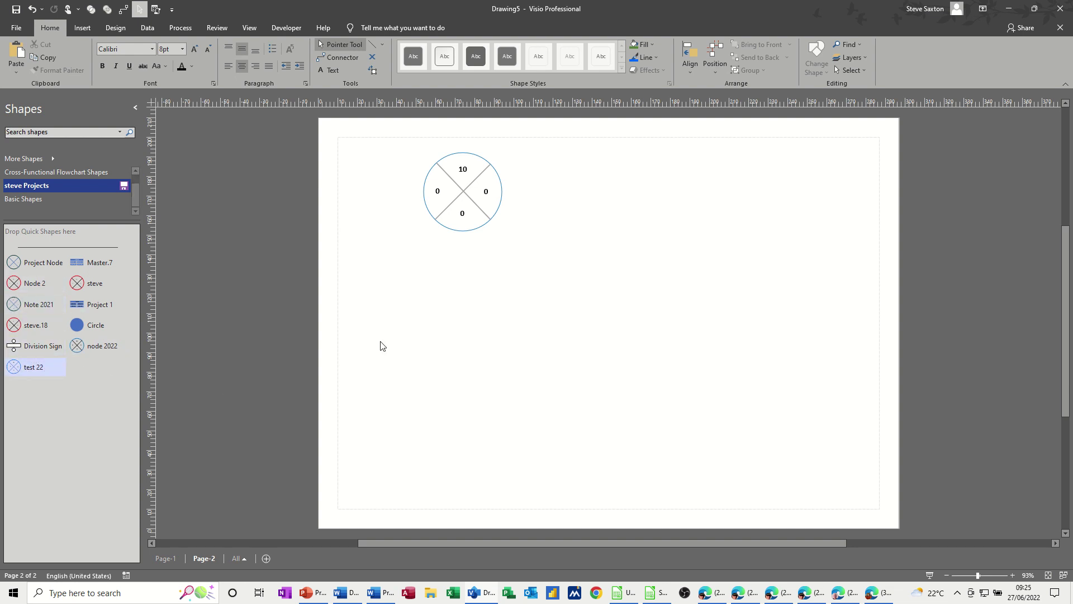
# Delete the remaining node from the page.
pyautogui.click(448, 231)
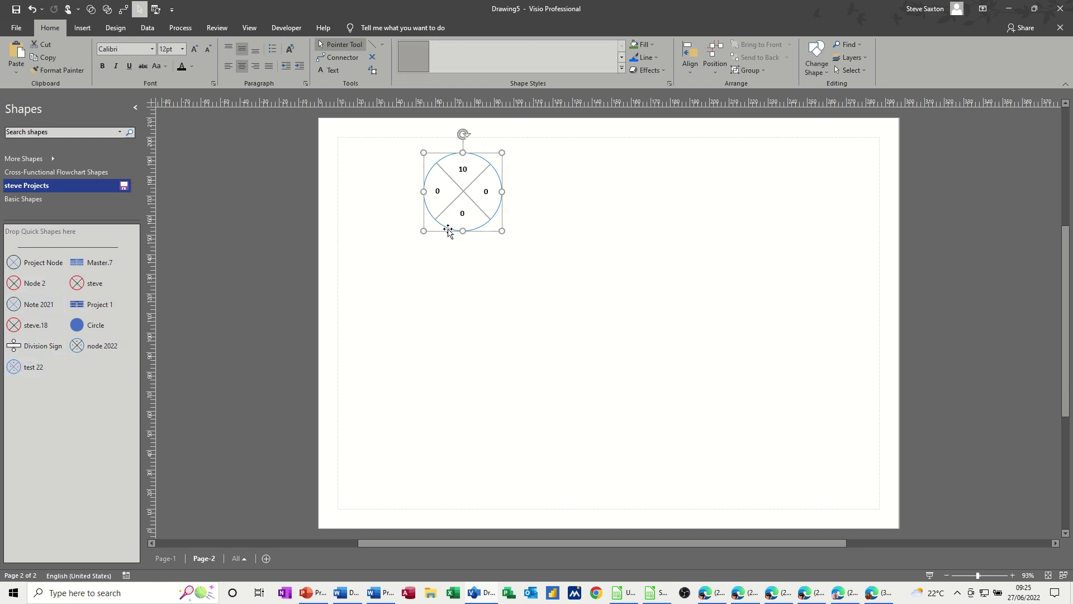
pyautogui.moveTo(460, 244)
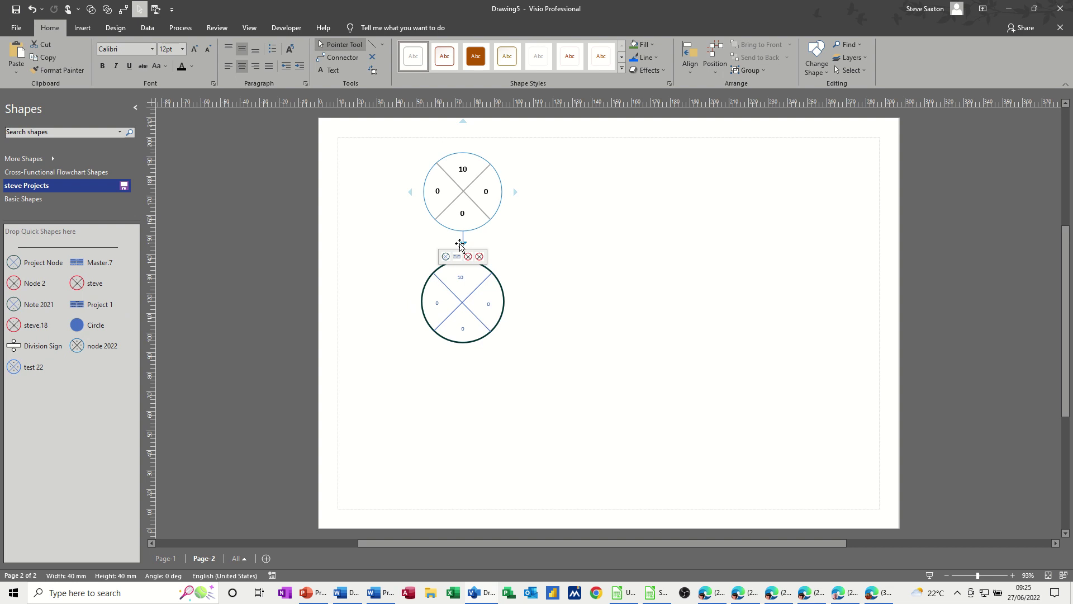
pyautogui.press('Delete')
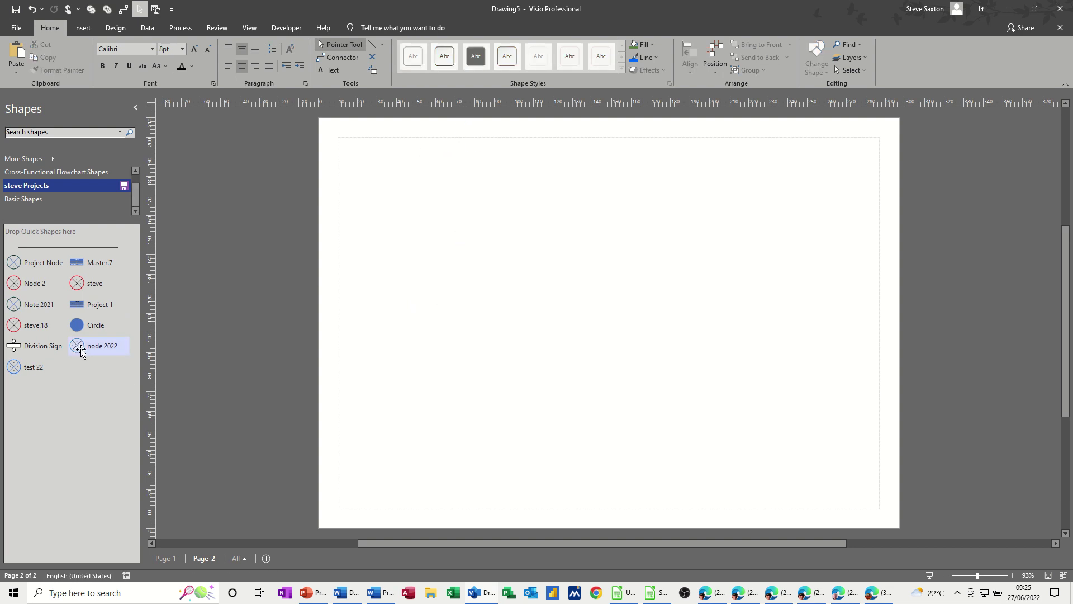
# Place two node 2022 shapes side by side across the middle of the page, joined by a connector arrow.
pyautogui.moveTo(80, 349); pyautogui.dragTo(392, 293)
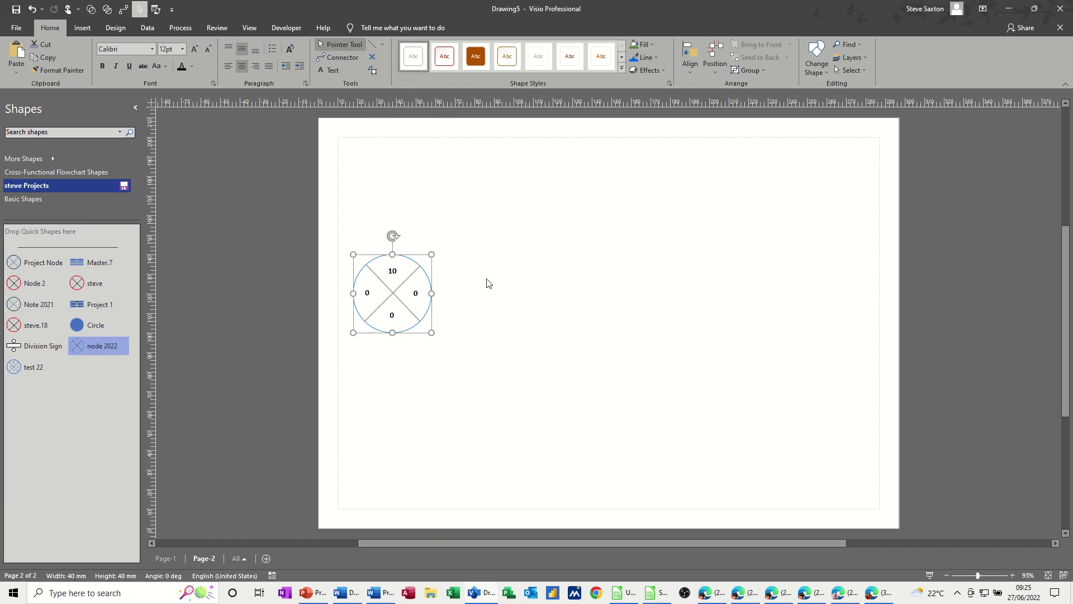
pyautogui.click(342, 58)
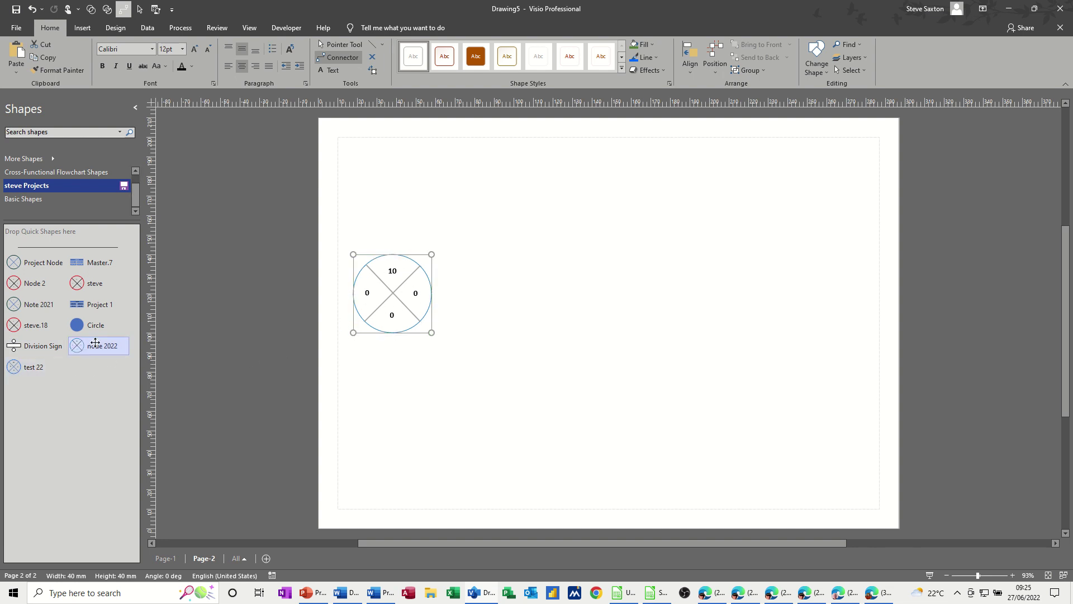
pyautogui.moveTo(95, 342); pyautogui.dragTo(543, 296)
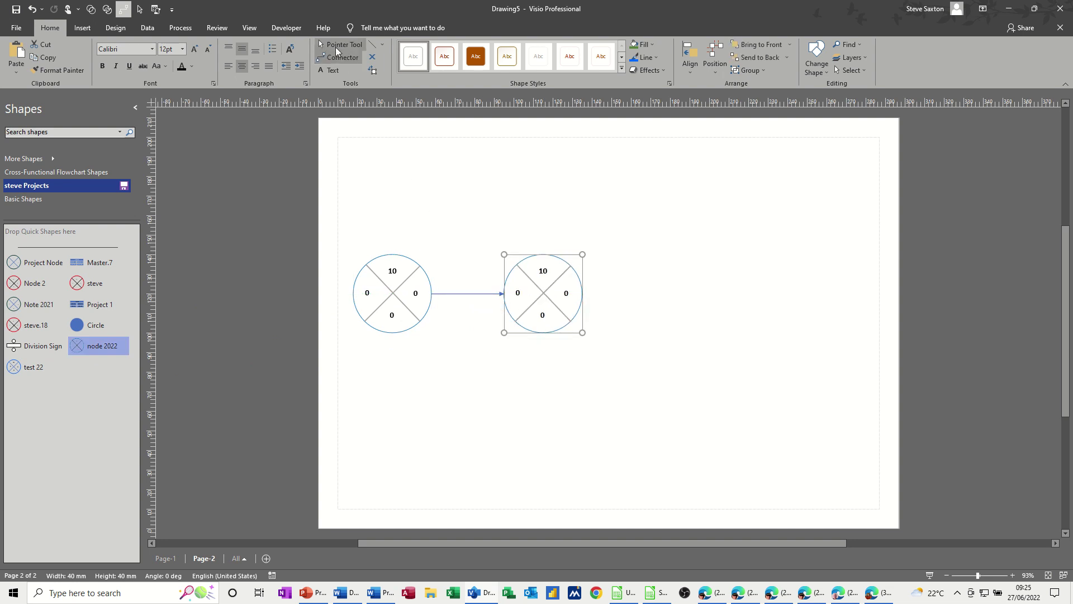
# Add a text box about 25 by 5 mm above the connector between the two nodes, containing the text Fill 1 min.
pyautogui.click(337, 47)
pyautogui.click(332, 71)
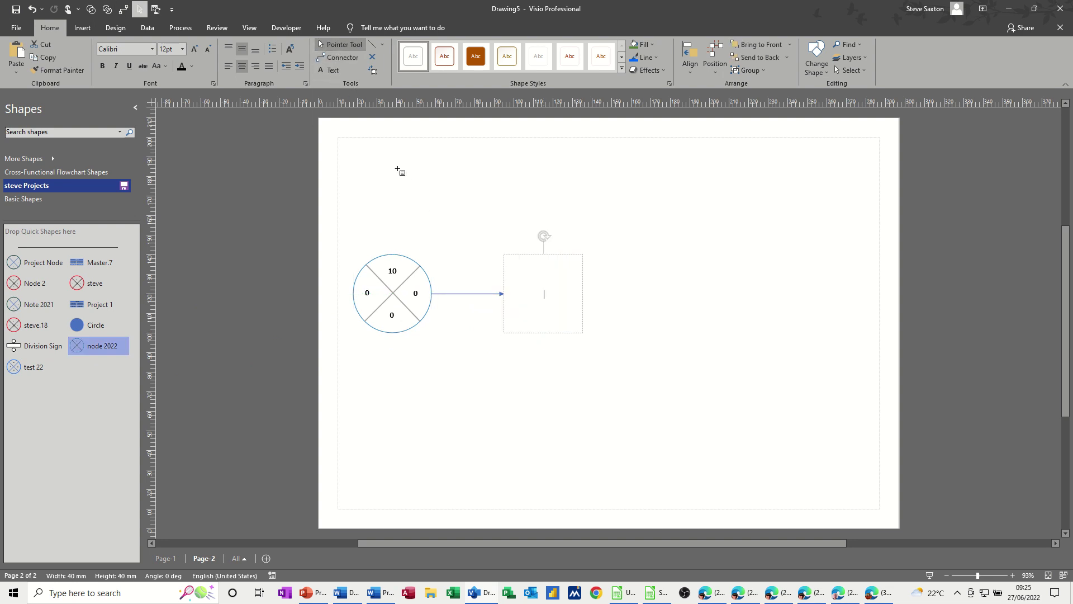
pyautogui.moveTo(445, 277); pyautogui.dragTo(494, 285)
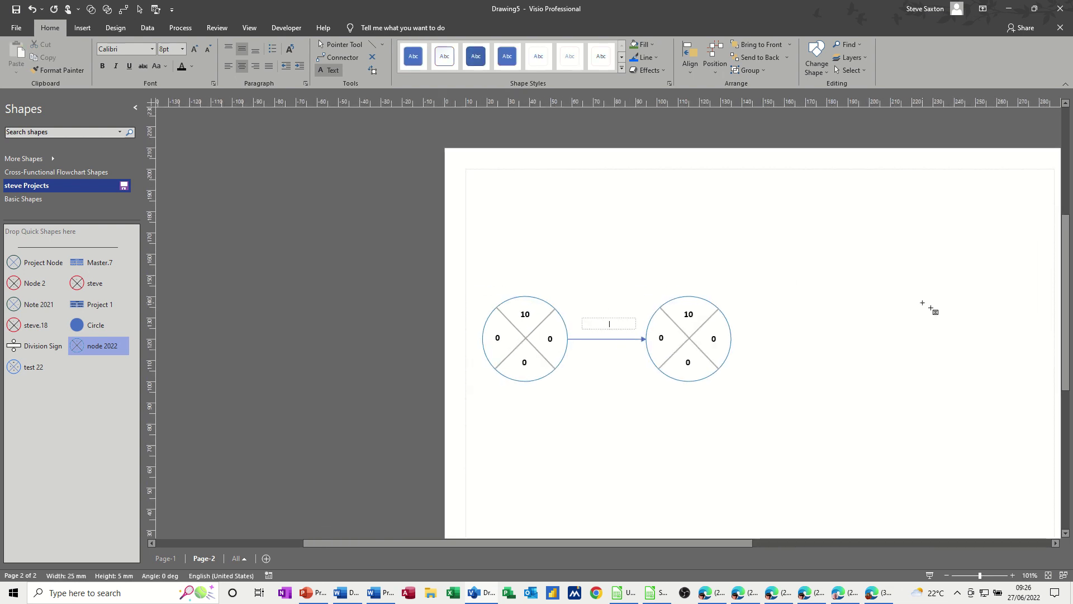
pyautogui.write('Fill 1 min')
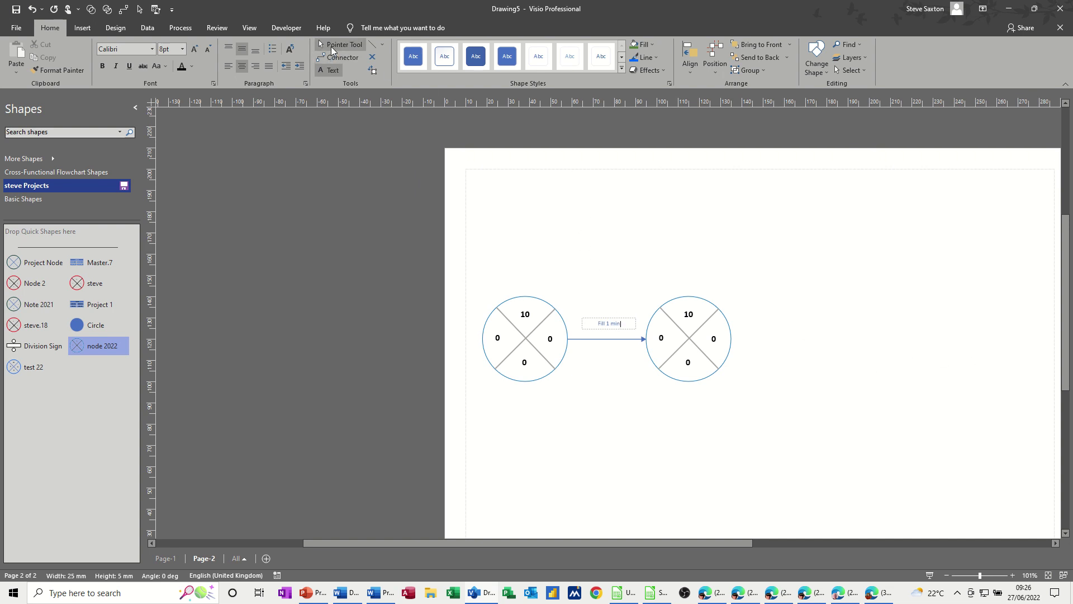
pyautogui.click(331, 48)
pyautogui.click(472, 308)
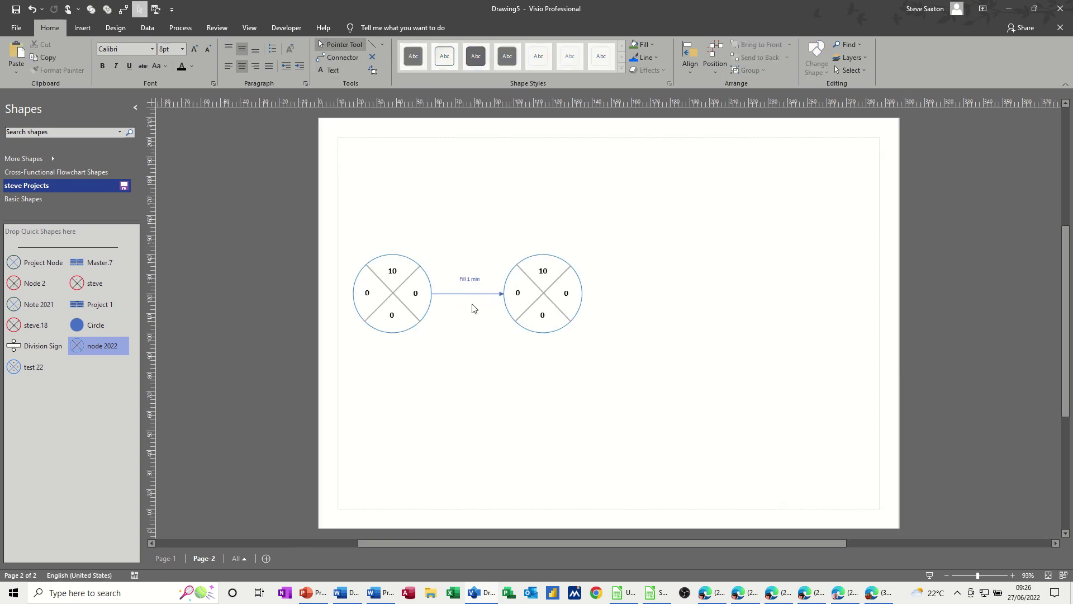
# Make the Fill 1 min label bold and its text black.
pyautogui.click(470, 279)
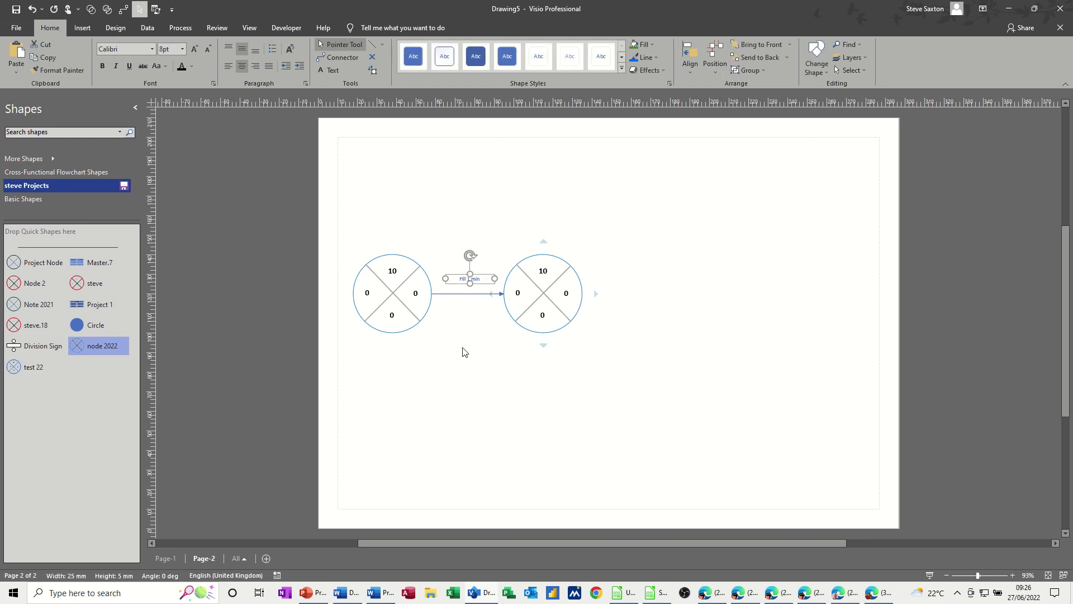
pyautogui.hotkey('ctrl', 'b')
pyautogui.click(183, 65)
pyautogui.click(476, 361)
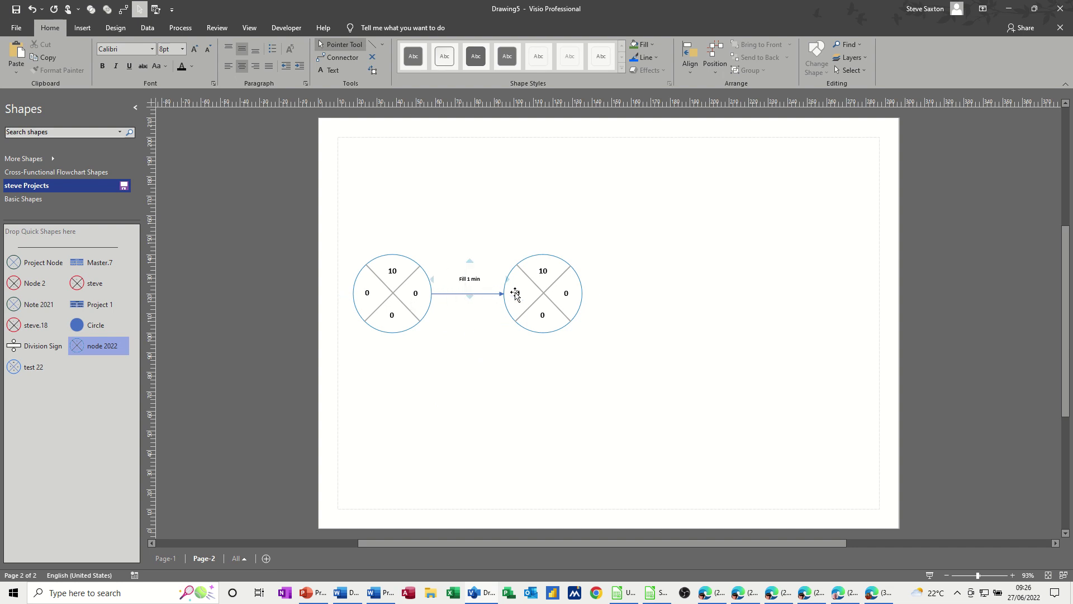
# Change the left quadrant number of the second node to 1.
pyautogui.moveTo(491, 293)
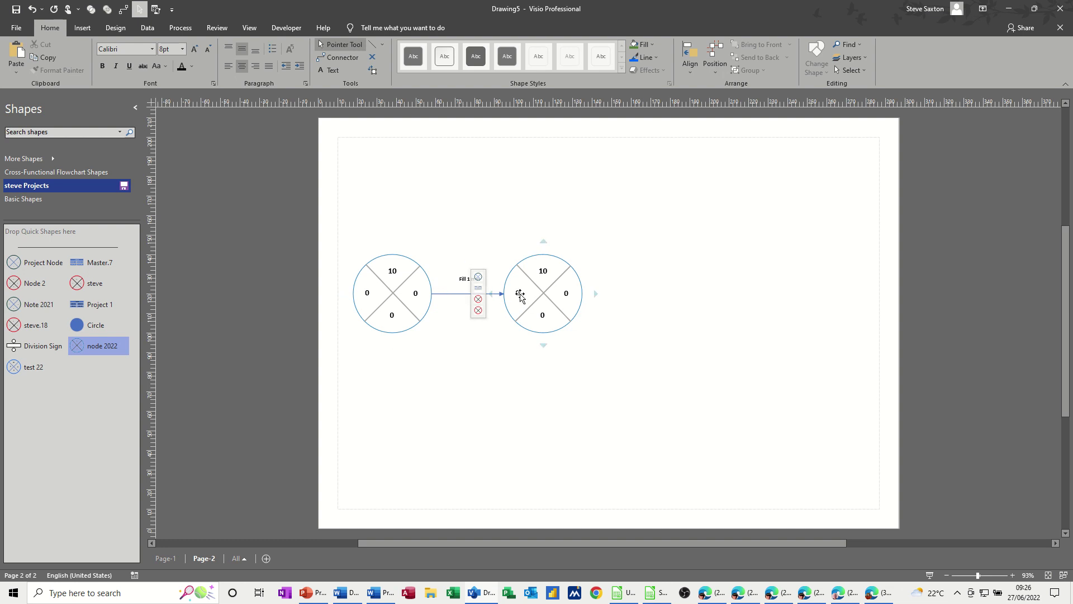
pyautogui.click(519, 295)
pyautogui.click(518, 294)
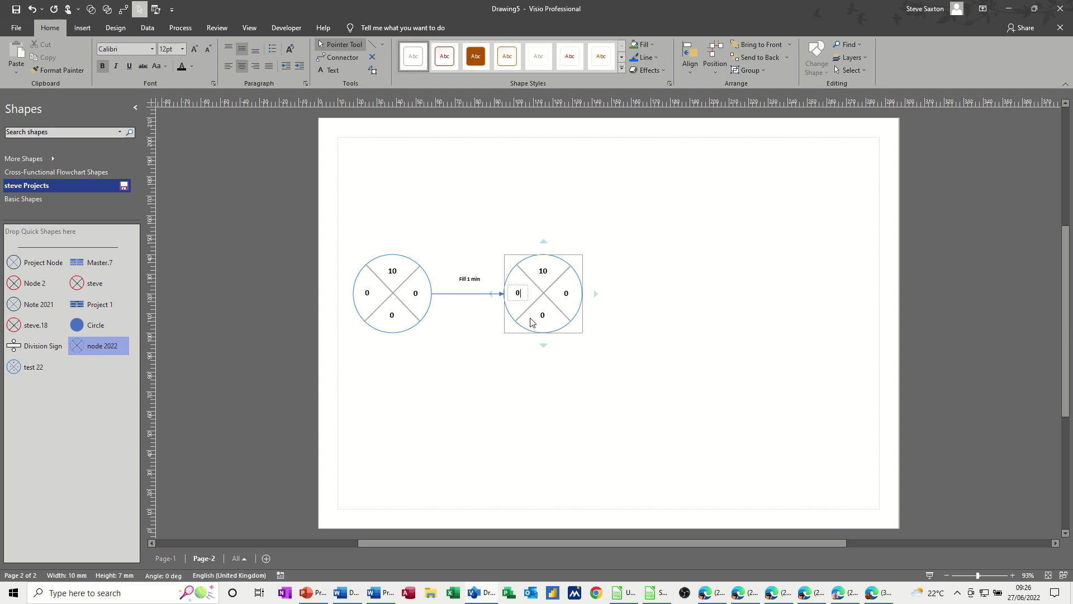
pyautogui.write('1')
pyautogui.click(477, 336)
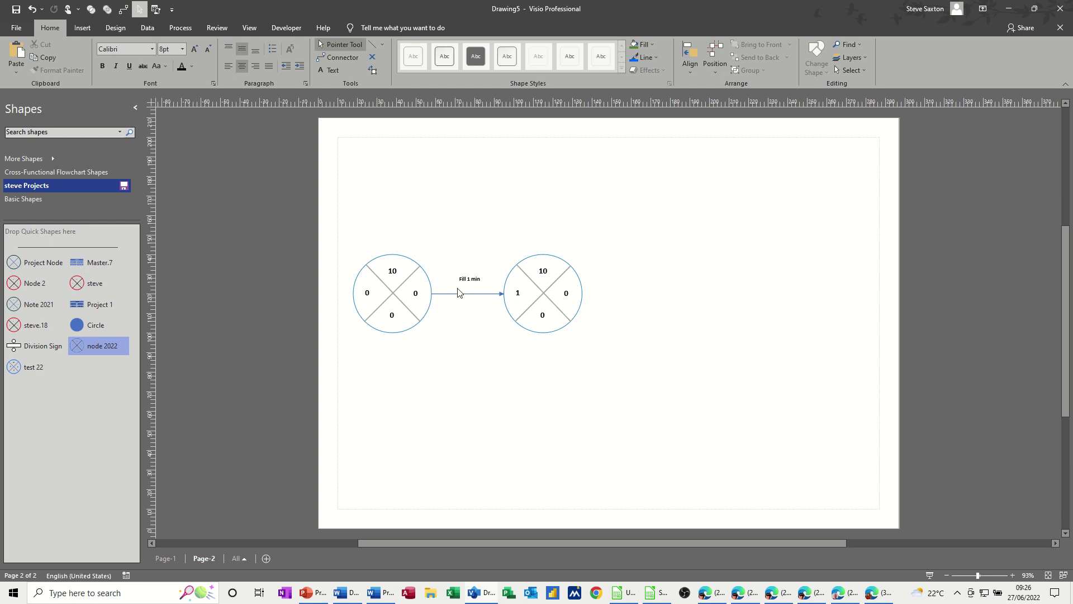
# Place a third node 2022 shape to the right of the second node and connect the second node to it.
pyautogui.moveTo(90, 351); pyautogui.dragTo(684, 295)
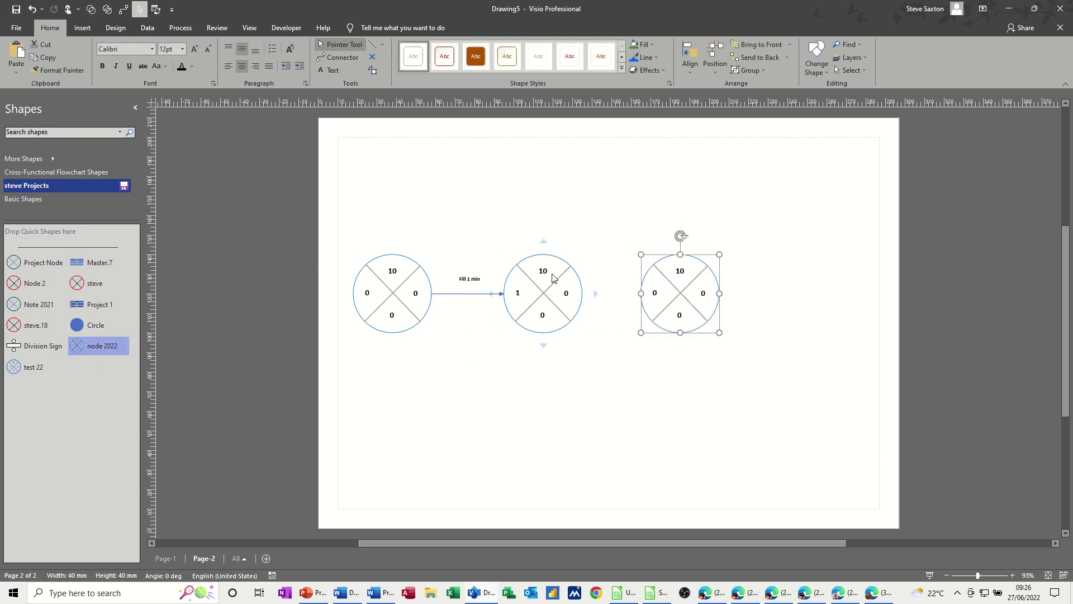
pyautogui.click(331, 58)
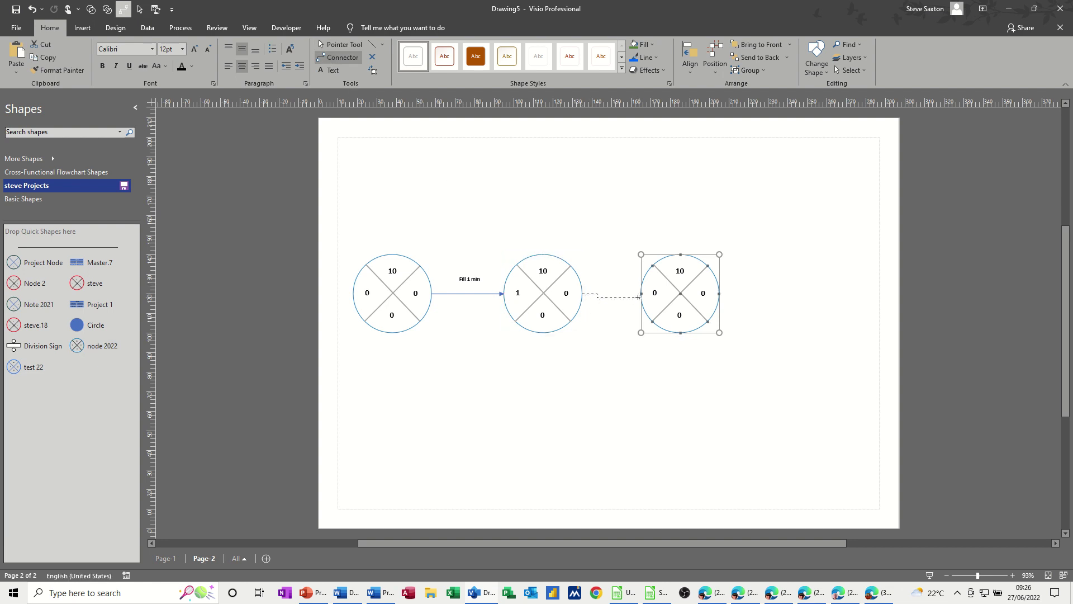
pyautogui.moveTo(641, 293); pyautogui.dragTo(641, 294)
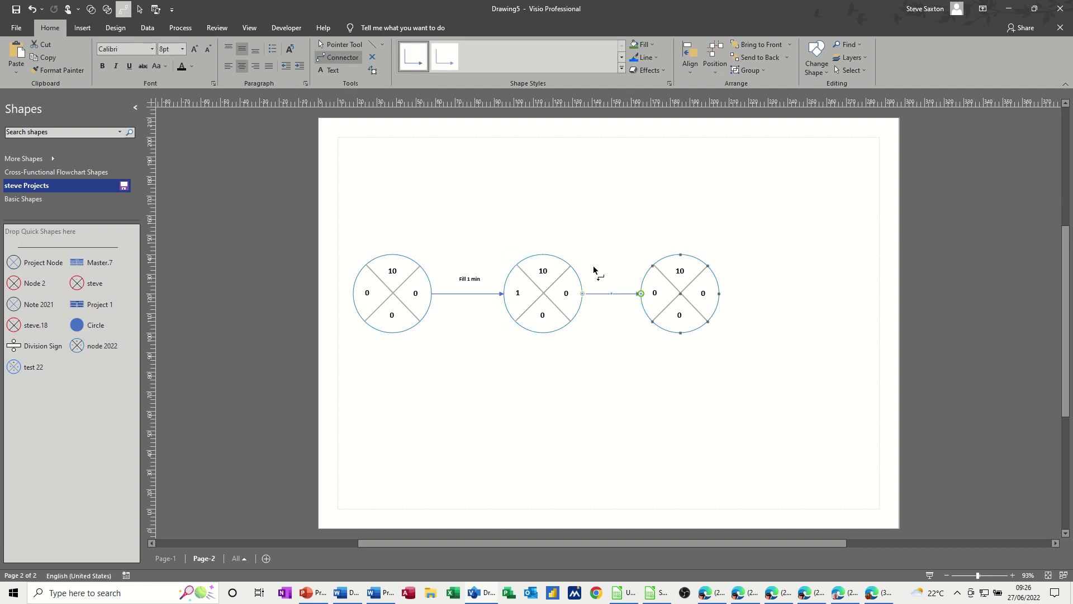
# Add a text box about 23 by 9 mm above the connector between the second and third nodes, containing the text Boil 5 min.
pyautogui.click(327, 72)
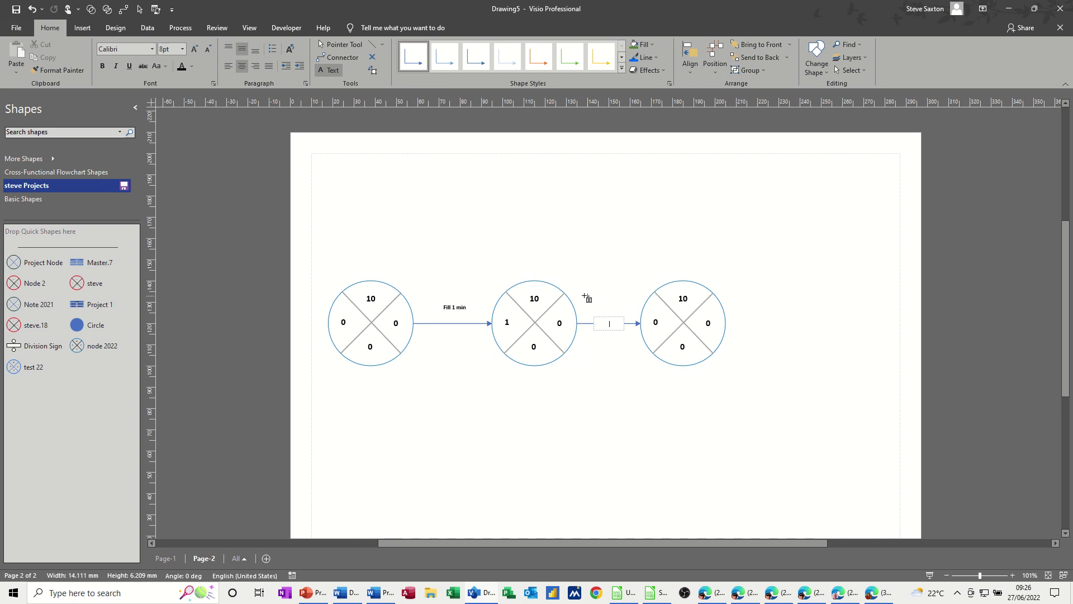
pyautogui.moveTo(582, 297); pyautogui.dragTo(629, 317)
pyautogui.write('Boil 5')
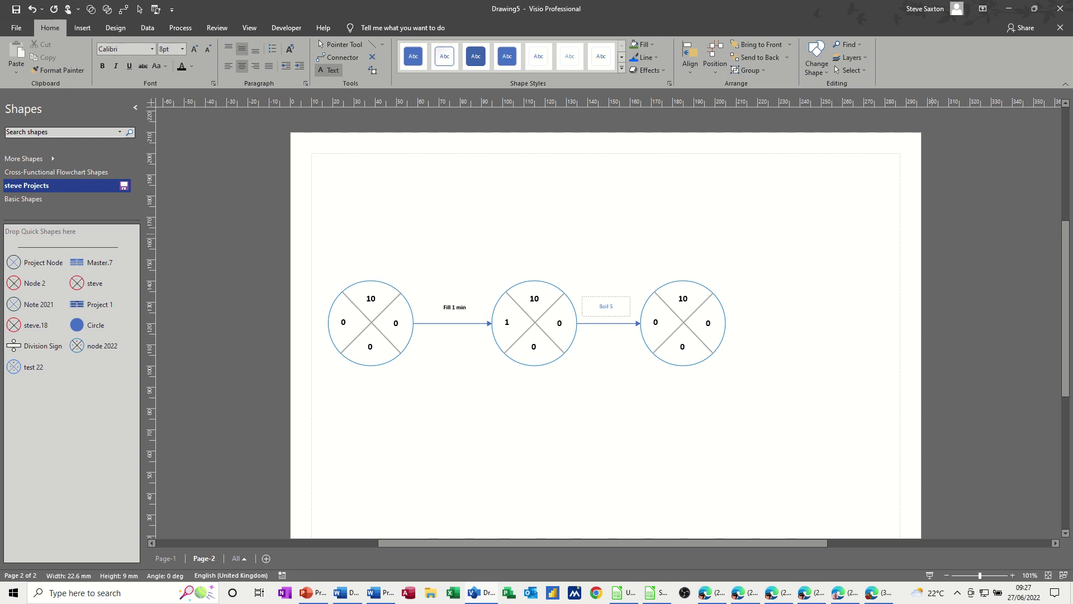
pyautogui.write(' min')
pyautogui.click(321, 43)
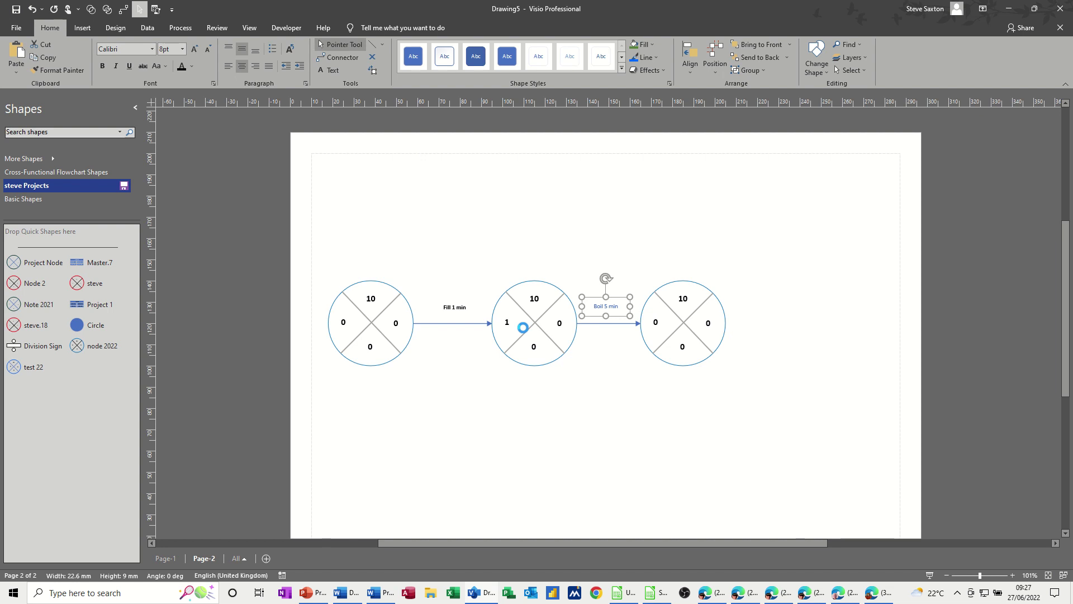
# Change the left quadrant number of the third node to 6.
pyautogui.click(656, 326)
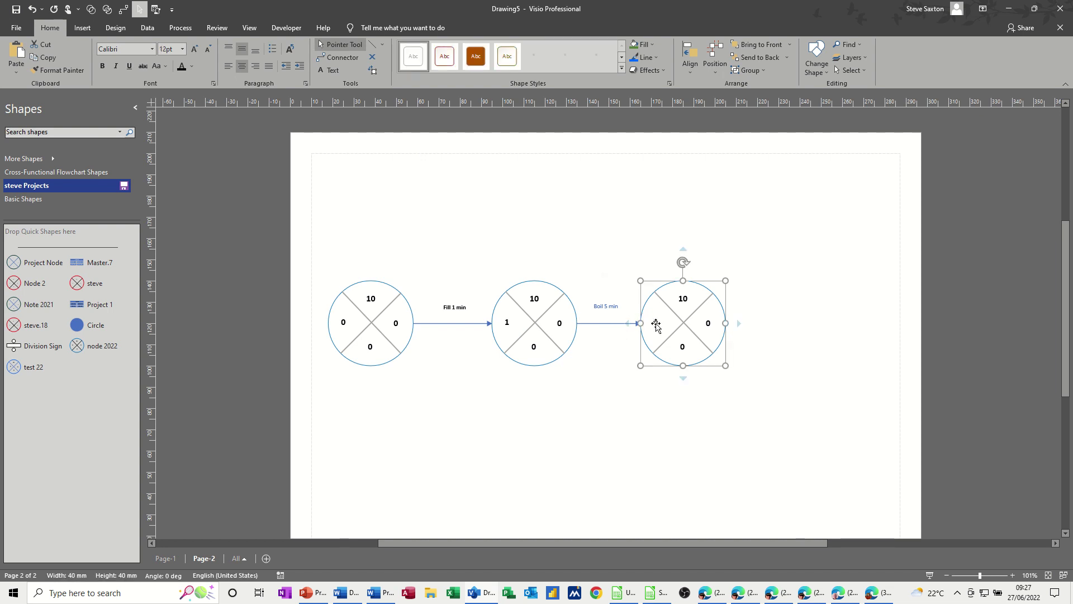
pyautogui.doubleClick(656, 326)
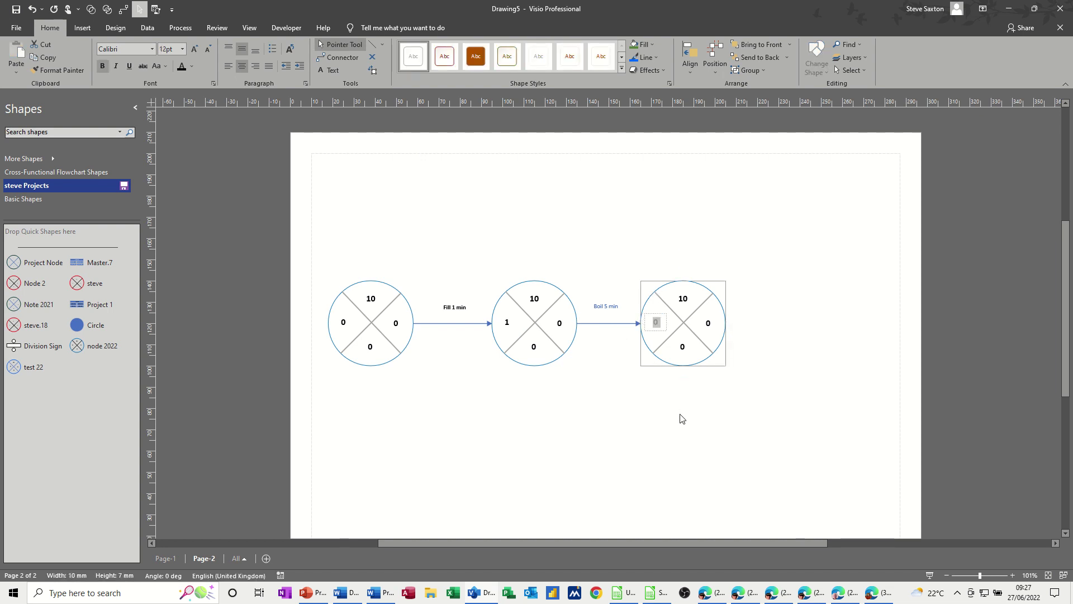
pyautogui.write('6')
pyautogui.click(595, 380)
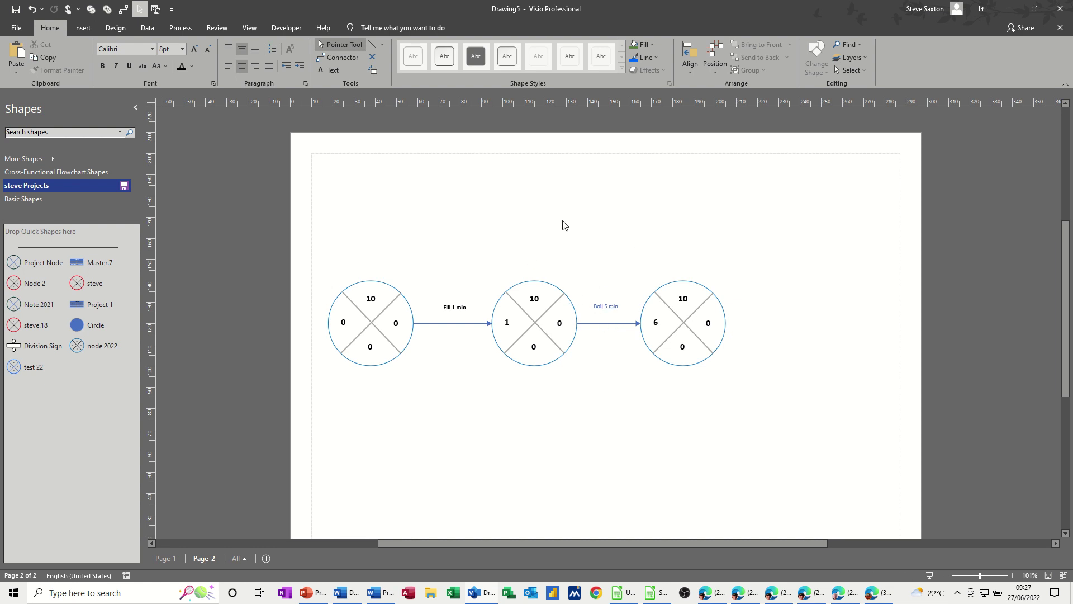
# Change the top quadrant number of the second node to 20.
pyautogui.click(540, 283)
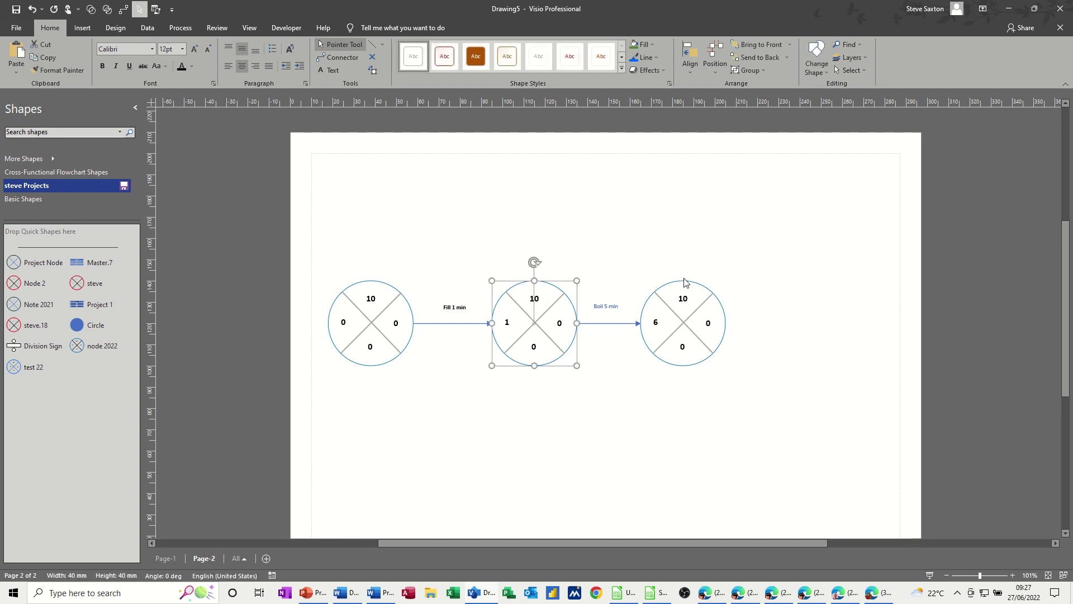
pyautogui.click(534, 299)
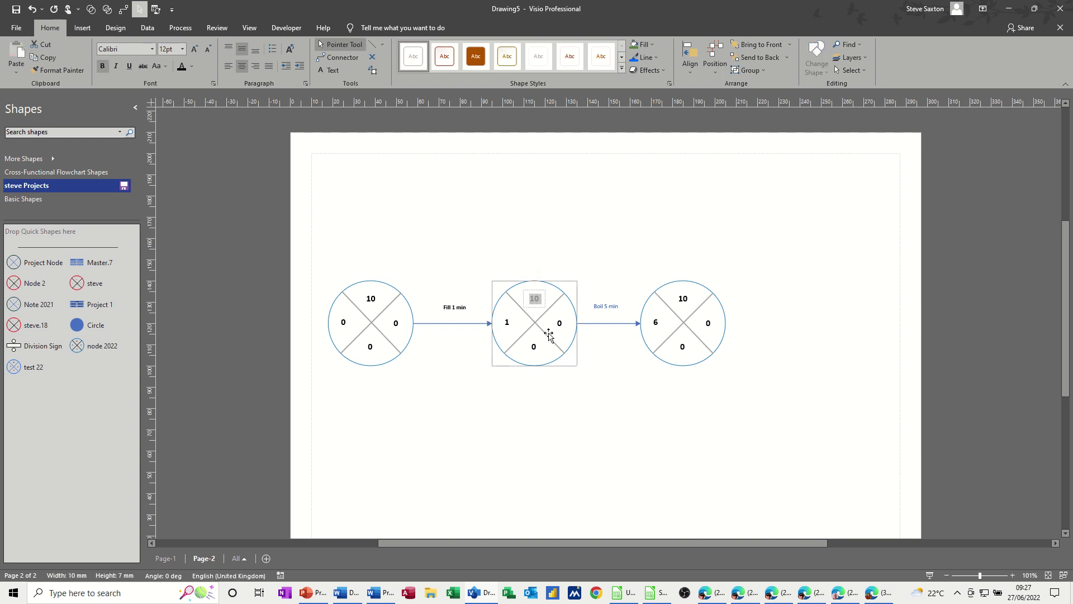
pyautogui.write('20')
pyautogui.click(562, 380)
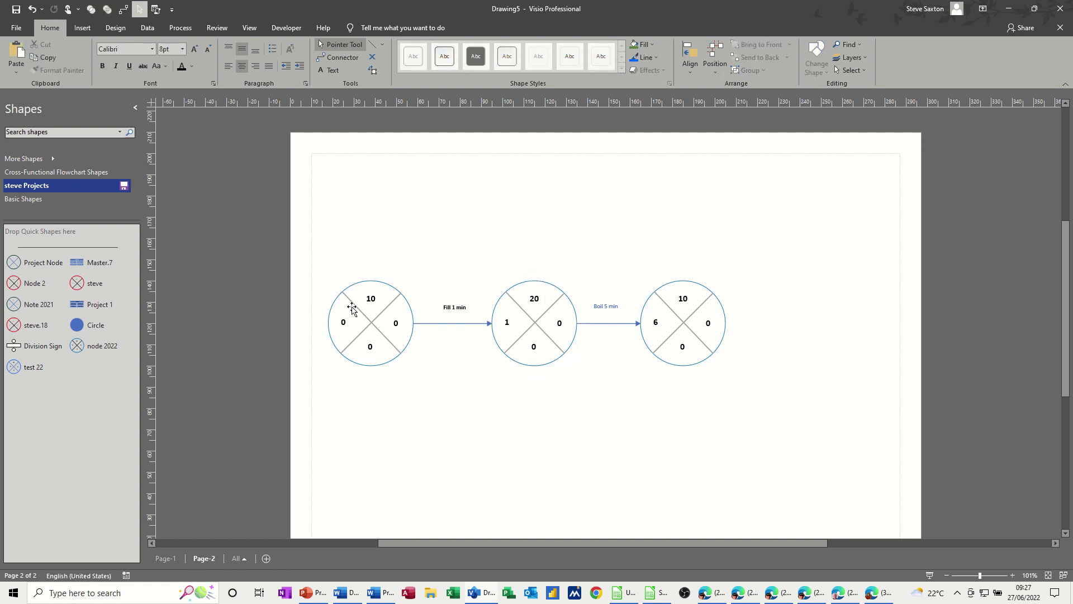
# Place a node 2022 shape above the second node and link it with connectors from the second node and on to the top of the third node.
pyautogui.moveTo(97, 345); pyautogui.dragTo(534, 196)
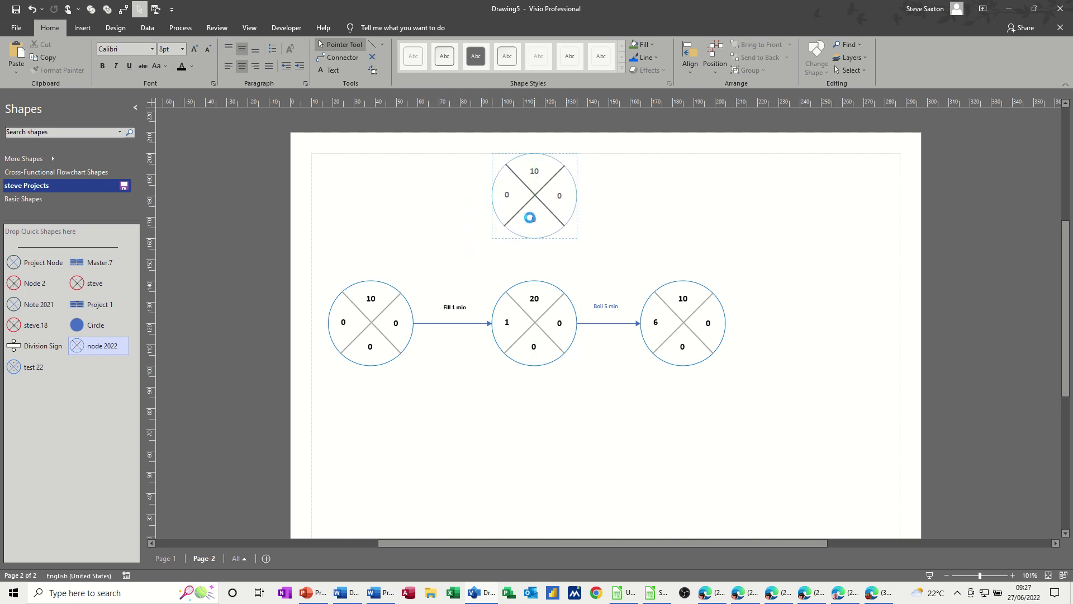
pyautogui.click(342, 57)
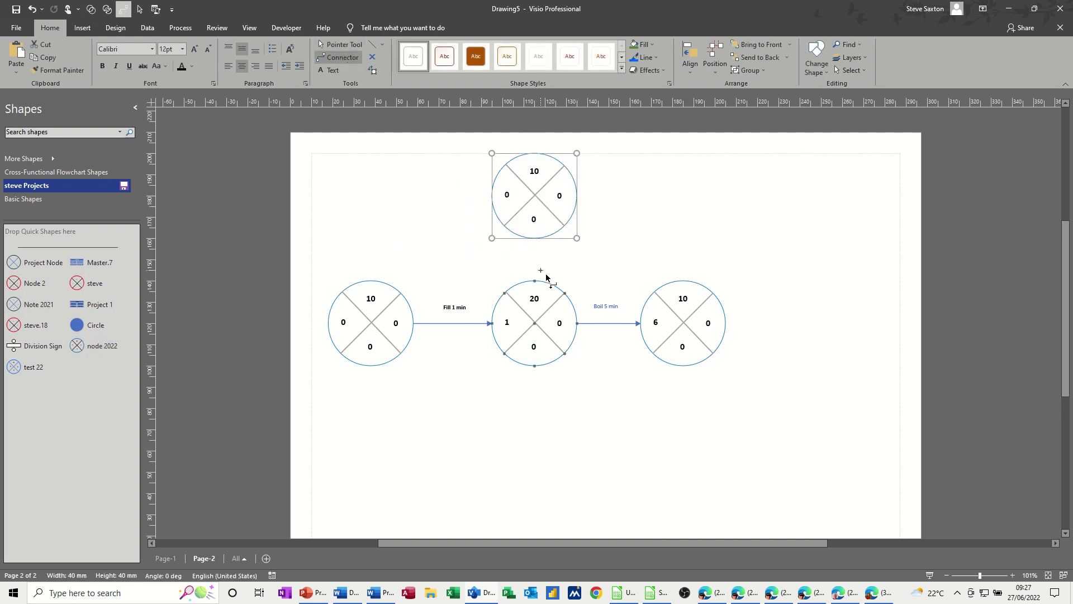
pyautogui.moveTo(535, 281); pyautogui.dragTo(535, 238)
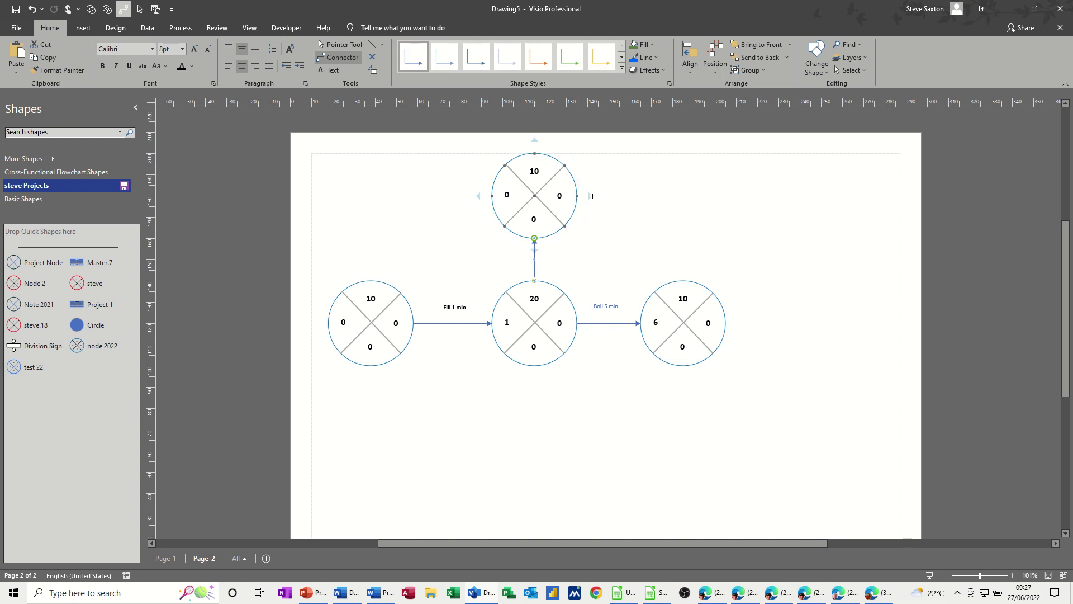
pyautogui.moveTo(684, 280); pyautogui.dragTo(577, 196)
# Format the connector from the upper node to the third node with long dashes and a 1½ pt line weight.
pyautogui.click(654, 58)
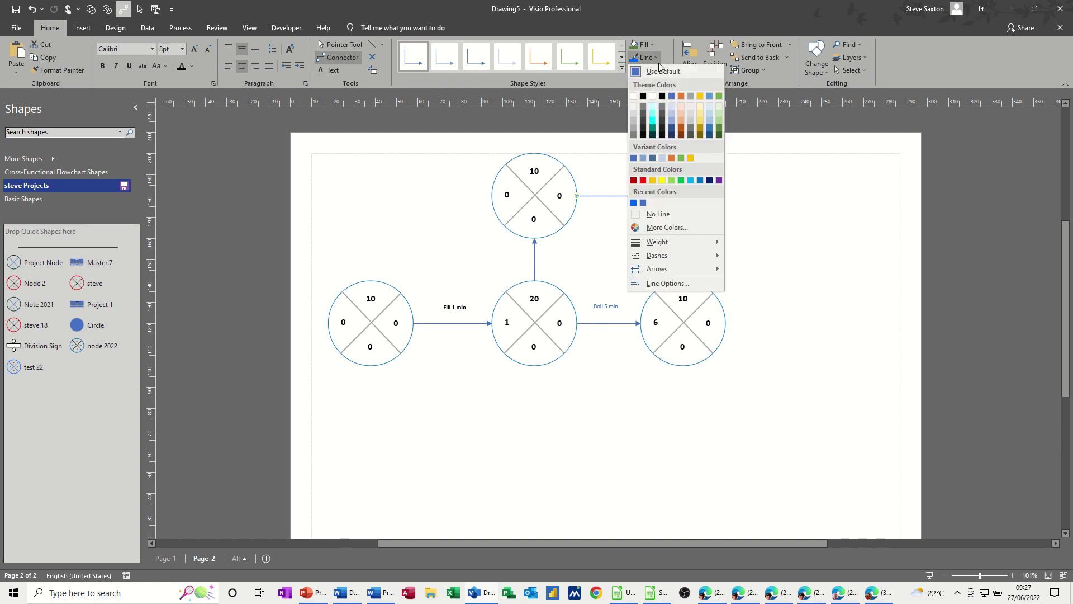
pyautogui.moveTo(669, 255)
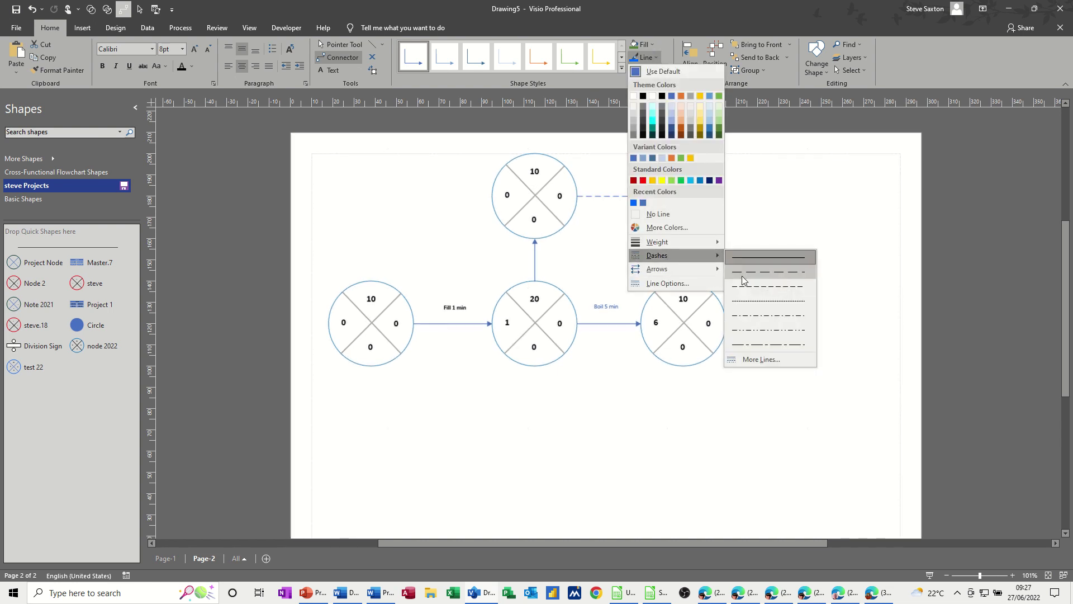
pyautogui.click(765, 278)
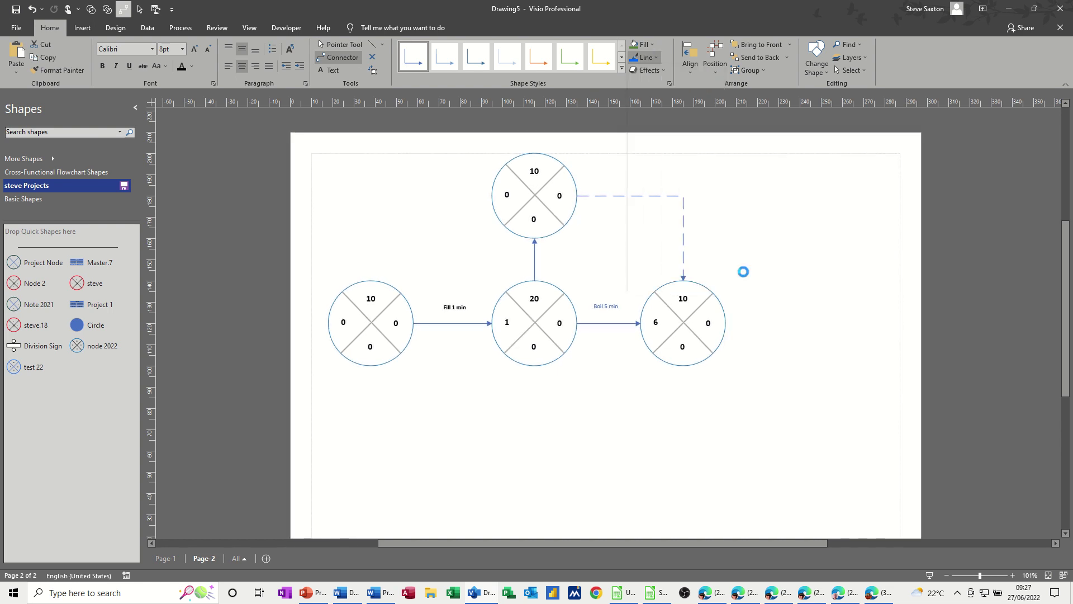
pyautogui.click(657, 58)
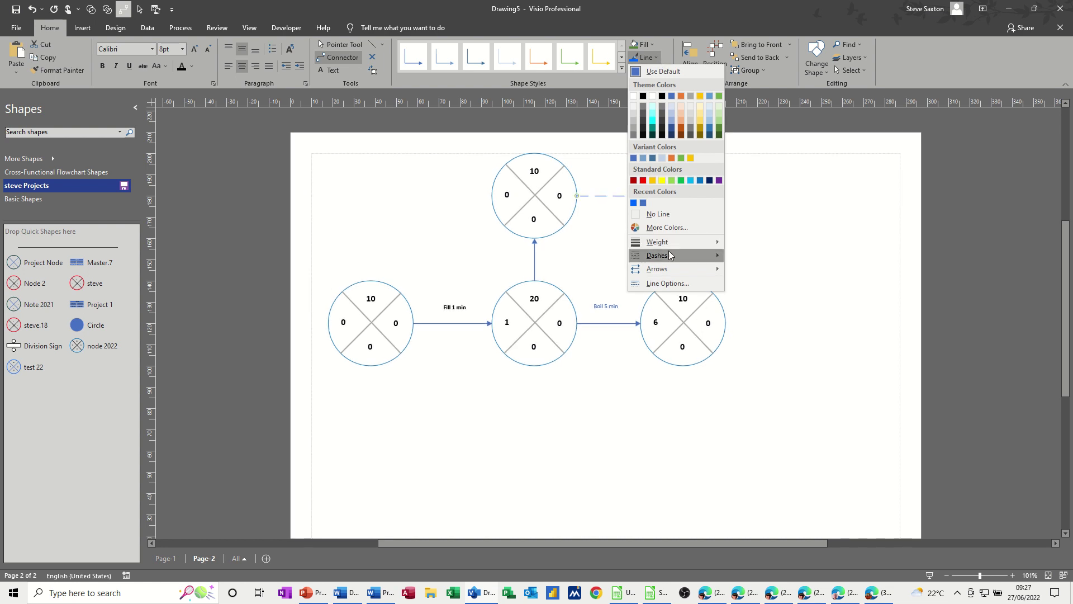
pyautogui.moveTo(678, 244)
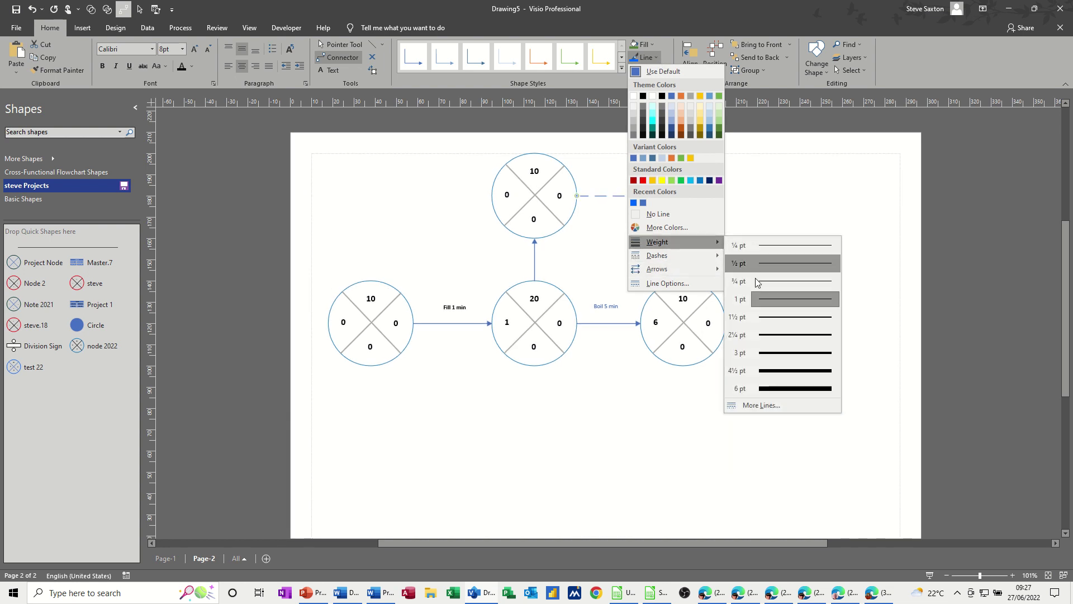
pyautogui.click(770, 317)
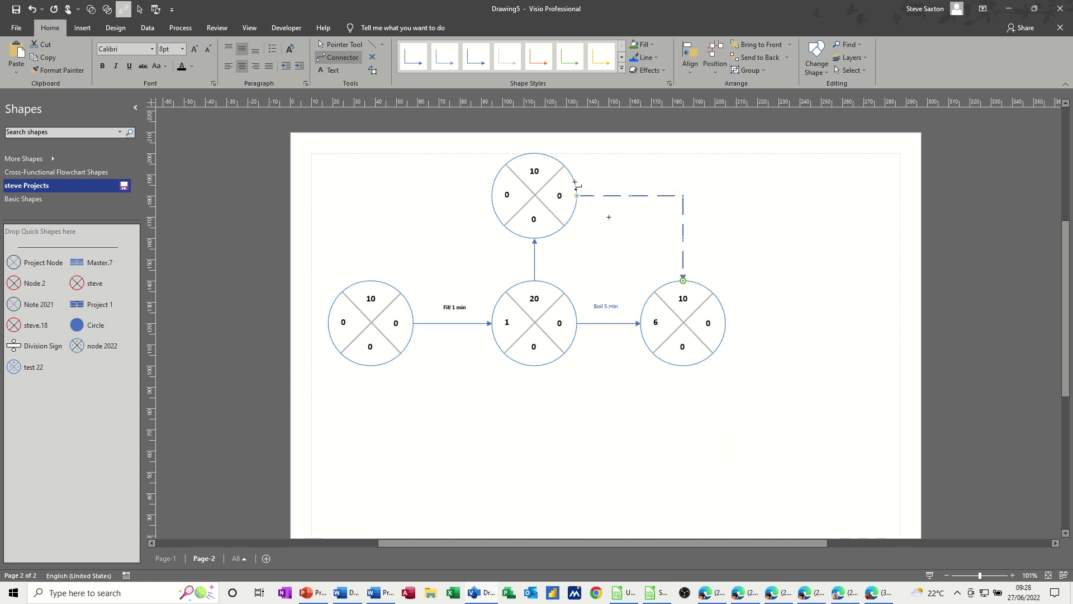
# Set the line weight of the connector between the second and third nodes to 1½ pt.
pyautogui.click(636, 310)
pyautogui.click(611, 324)
pyautogui.click(646, 58)
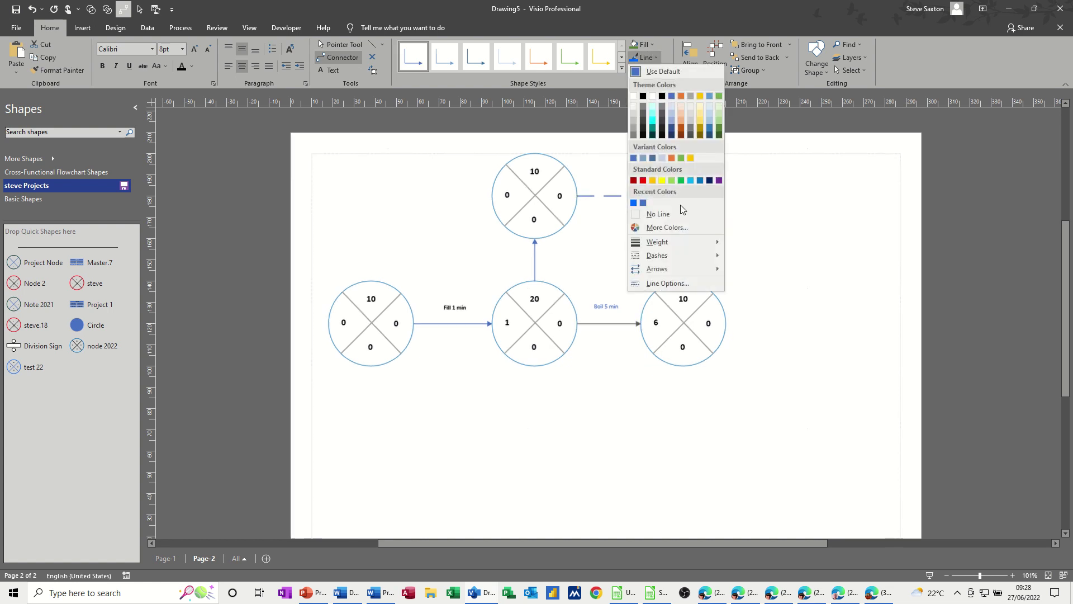
pyautogui.moveTo(673, 241)
pyautogui.click(753, 317)
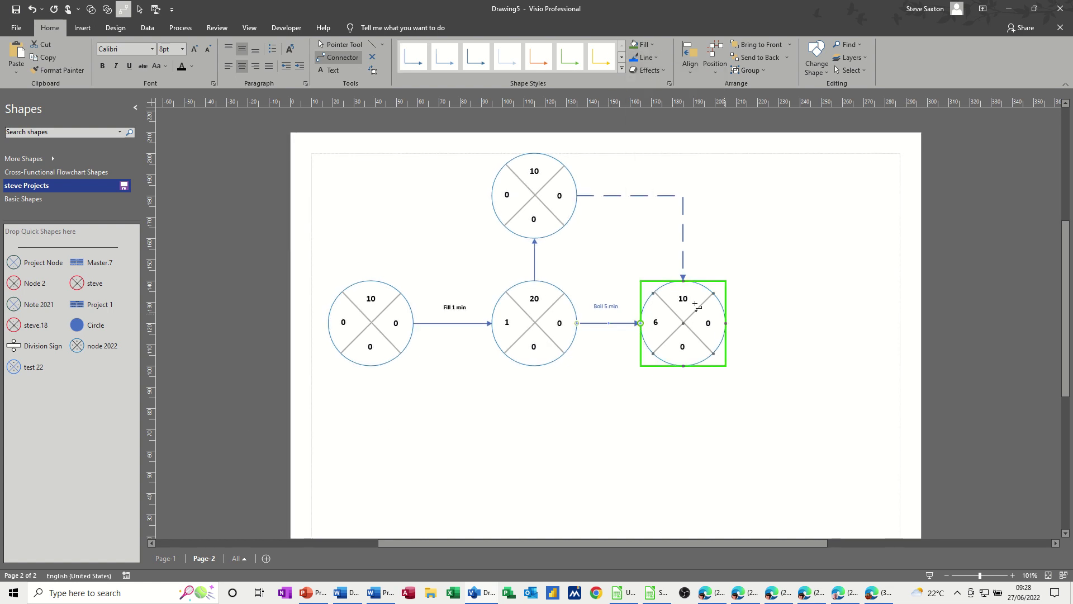
# Set the line weight of the connector between the first and second nodes to 1½ pt.
pyautogui.click(468, 324)
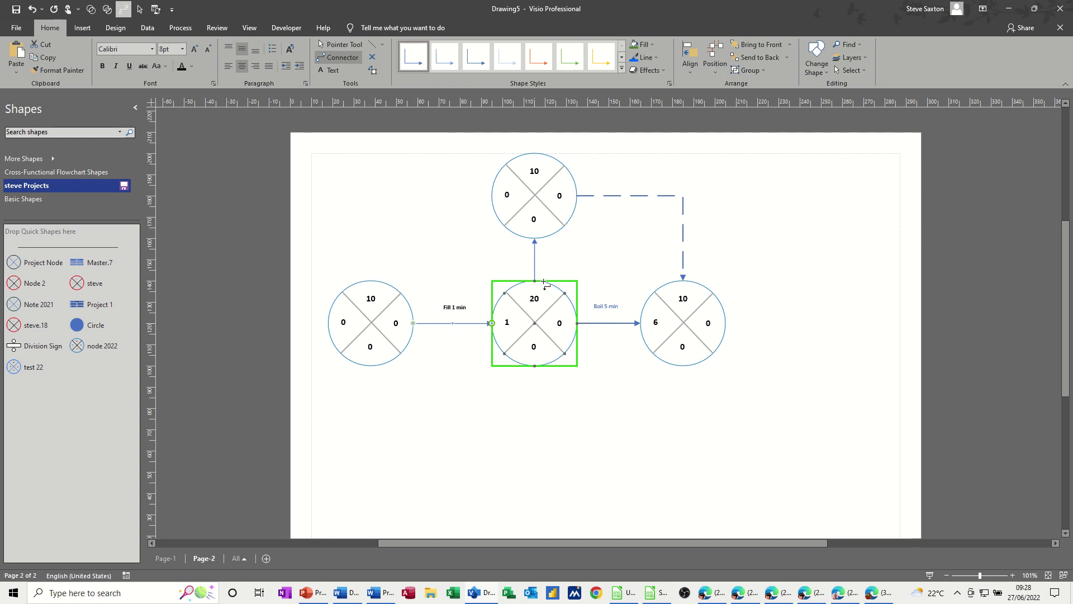
pyautogui.click(646, 58)
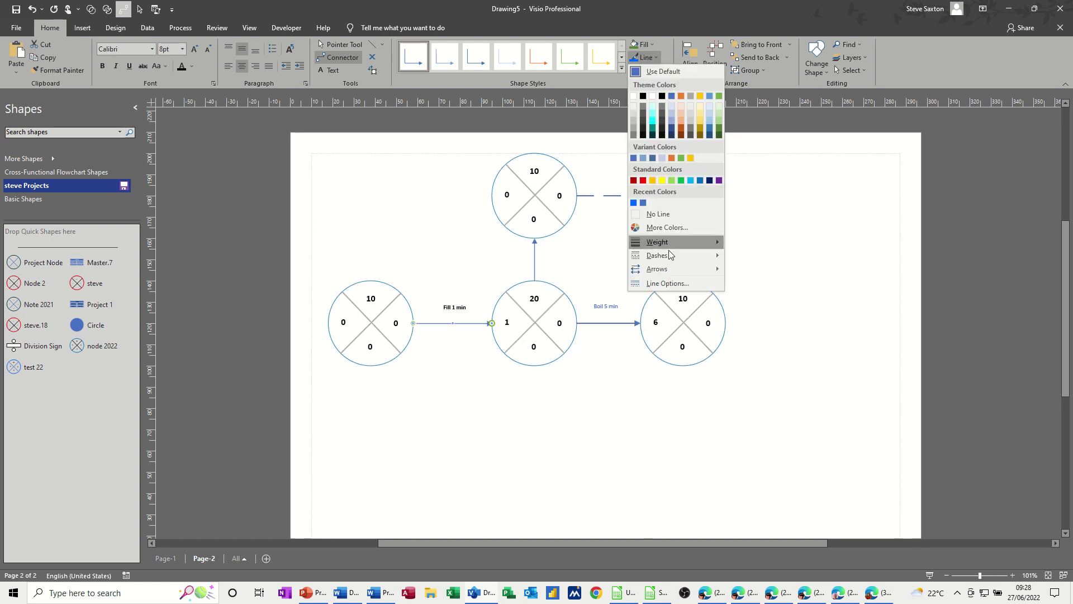
pyautogui.moveTo(669, 255)
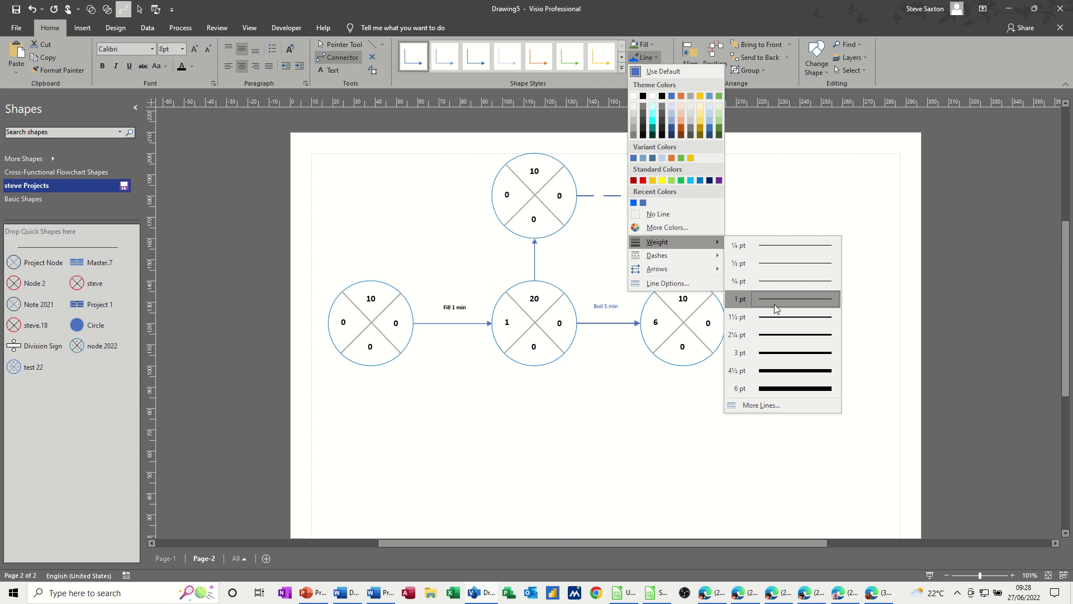
pyautogui.click(776, 316)
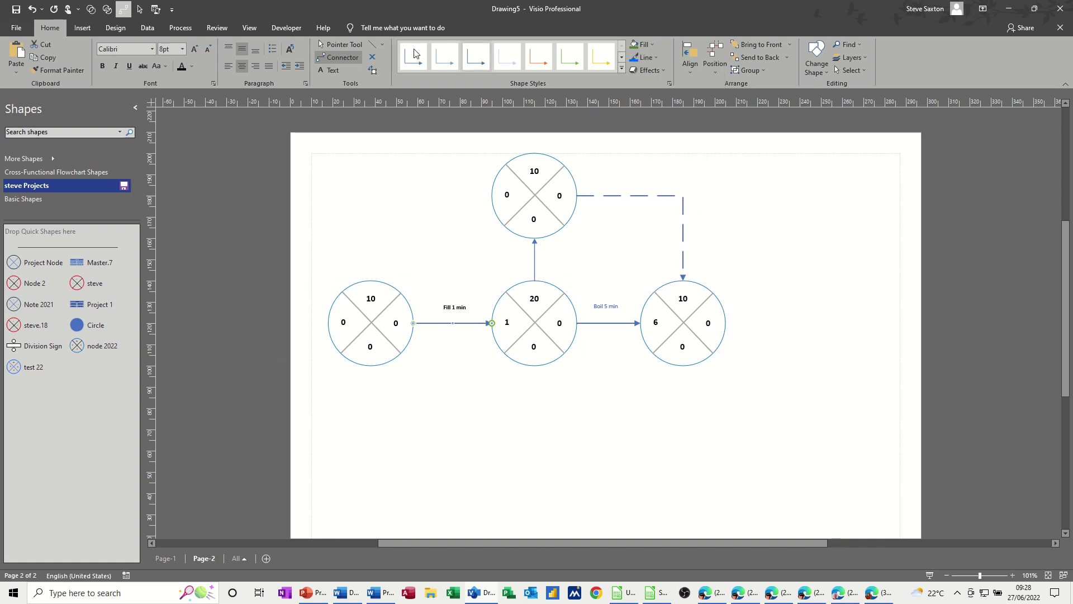
# Change the top quadrant number of the upper node to 30.
pyautogui.click(319, 42)
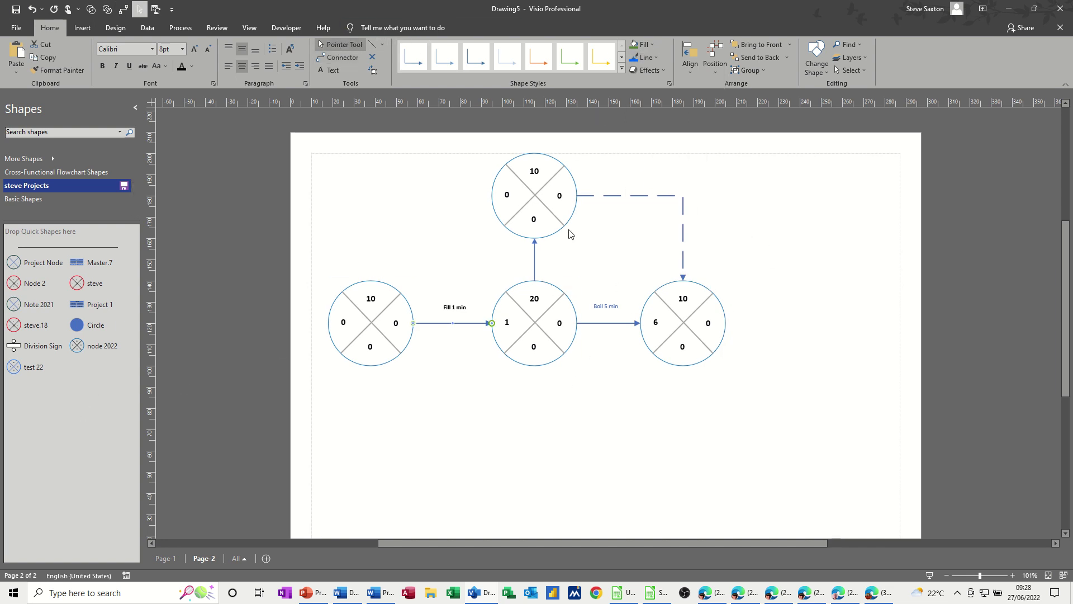
pyautogui.click(538, 172)
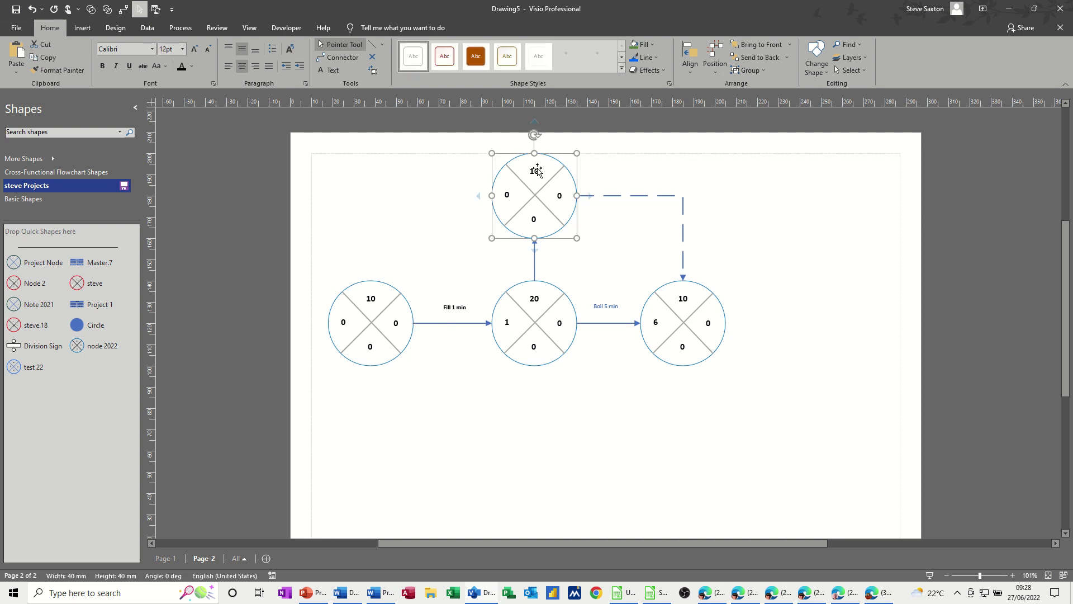
pyautogui.click(537, 172)
pyautogui.write('3')
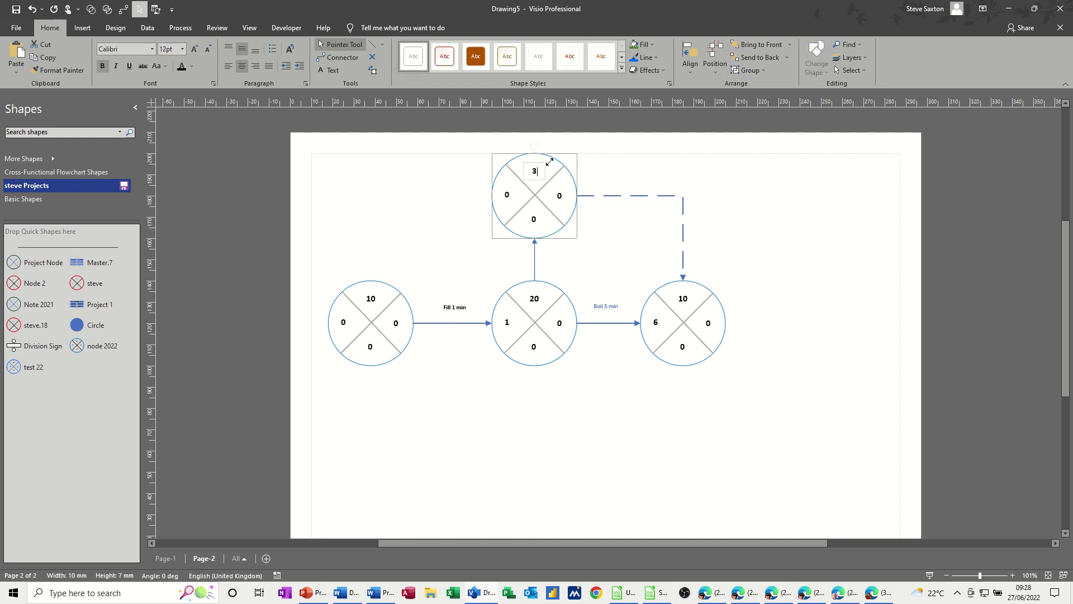
pyautogui.write('0')
# Add a text box about 21 by 7 mm to the right of the vertical connector, containing the text Prep Cups 1 min.
pyautogui.click(324, 70)
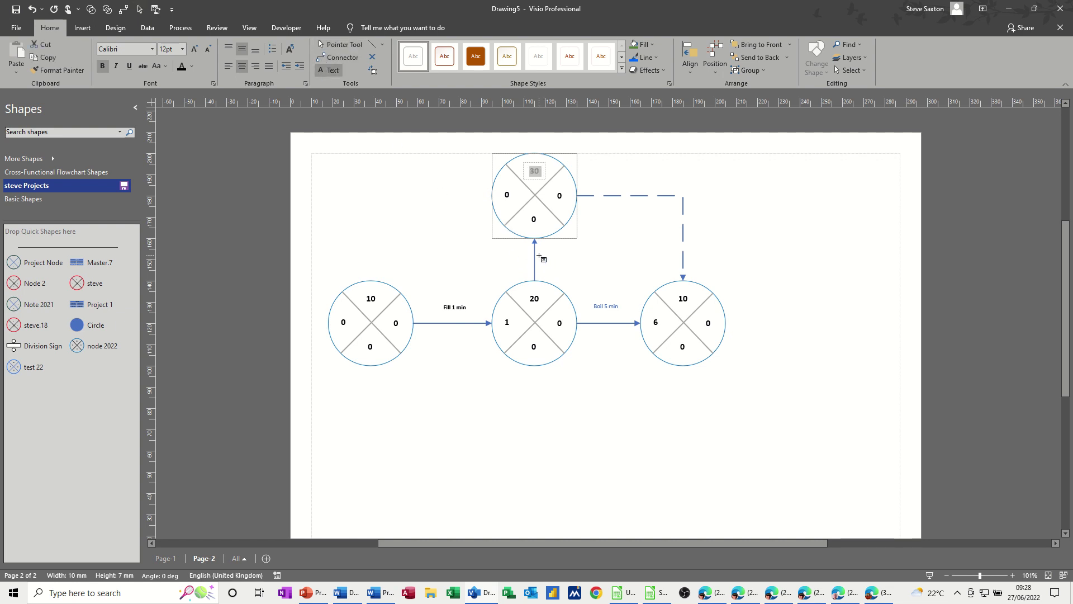
pyautogui.moveTo(539, 256); pyautogui.dragTo(584, 271)
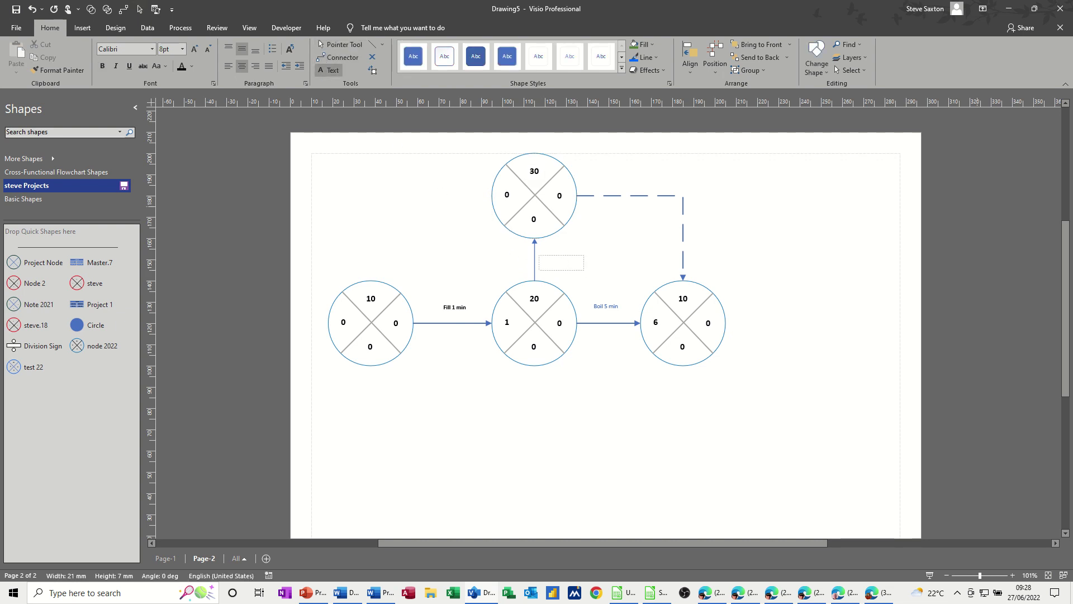
pyautogui.write('Prep')
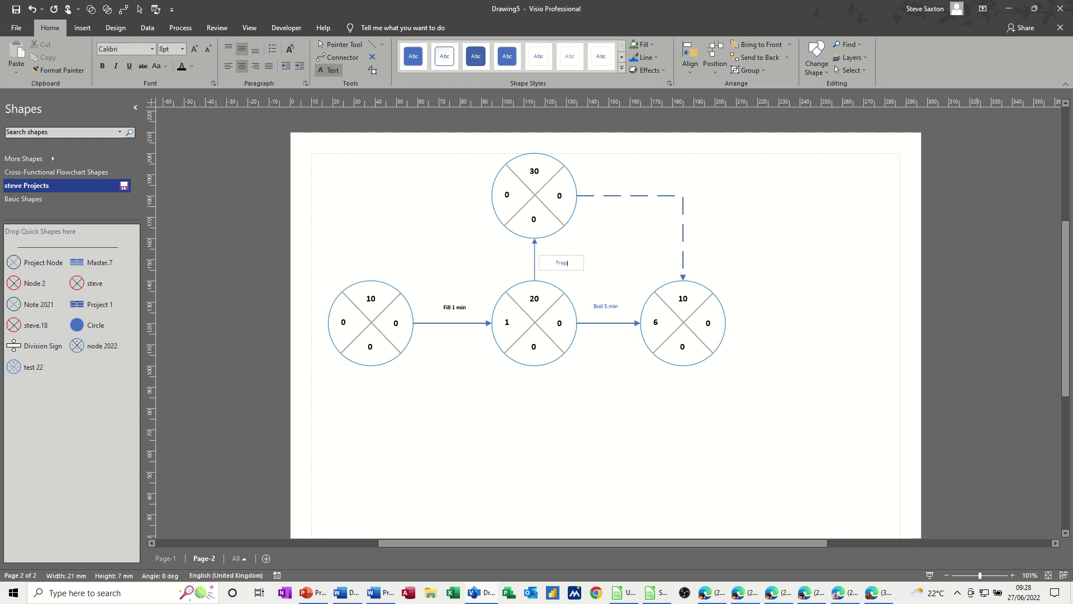
pyautogui.write(' Cups 1 min')
pyautogui.click(576, 411)
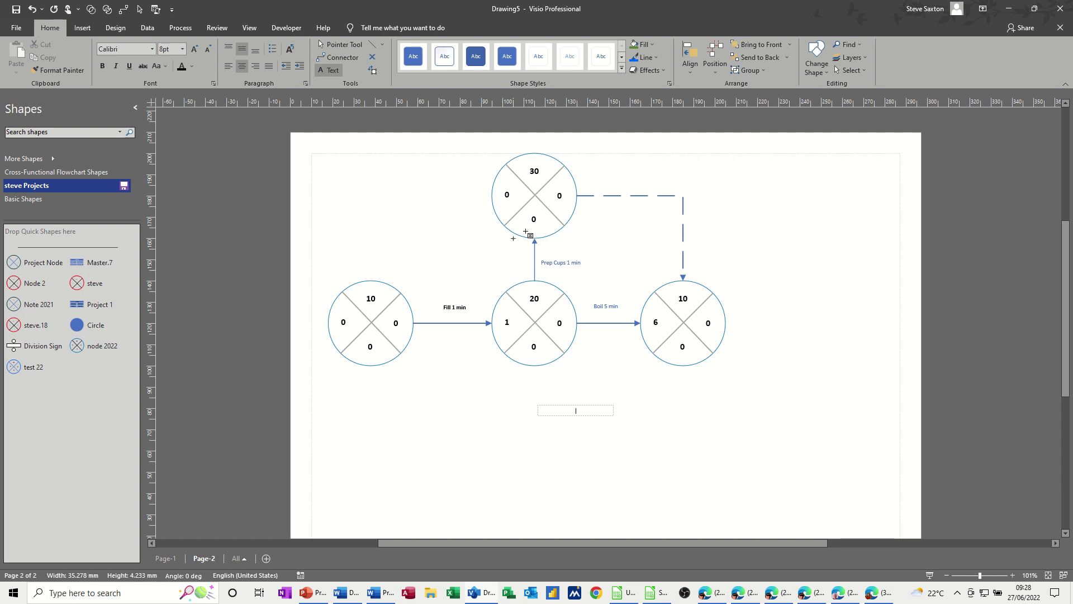
# Change the left quadrant number of the upper node to 2.
pyautogui.click(506, 195)
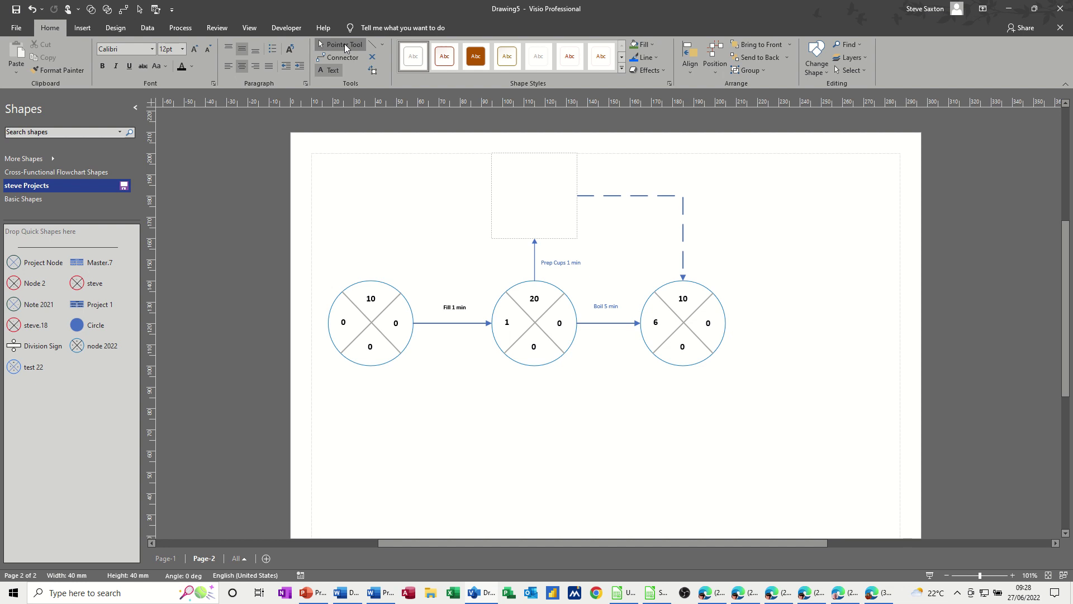
pyautogui.click(345, 48)
pyautogui.doubleClick(506, 196)
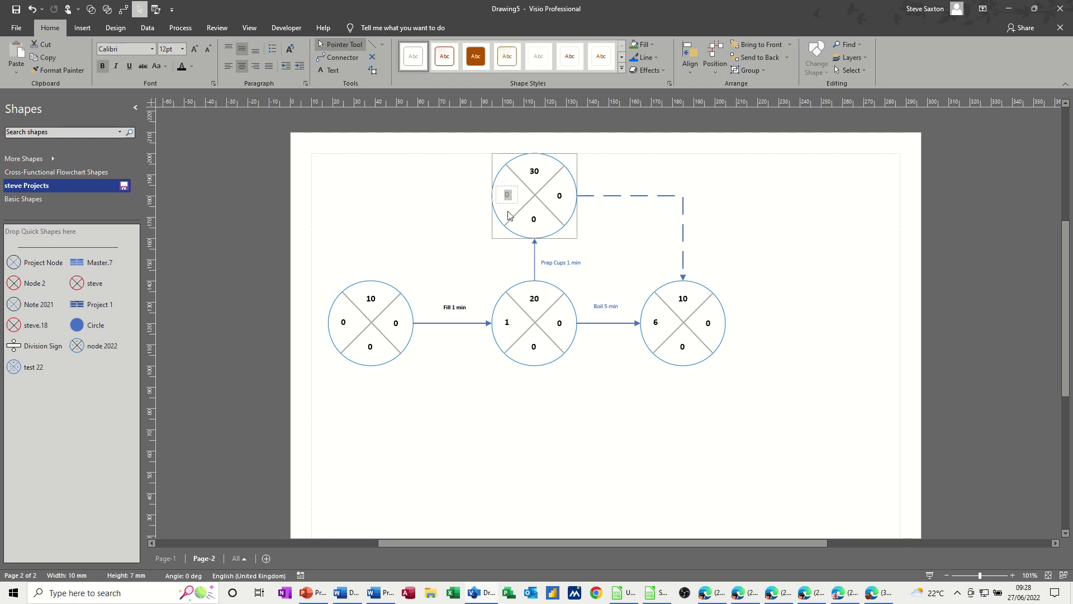
pyautogui.write('2')
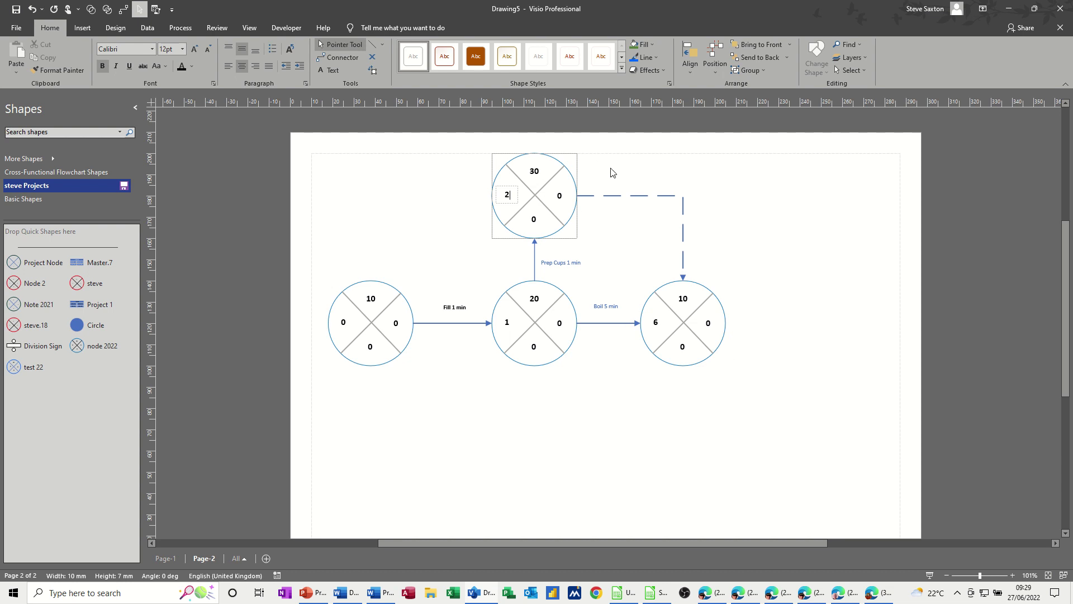
pyautogui.click(647, 188)
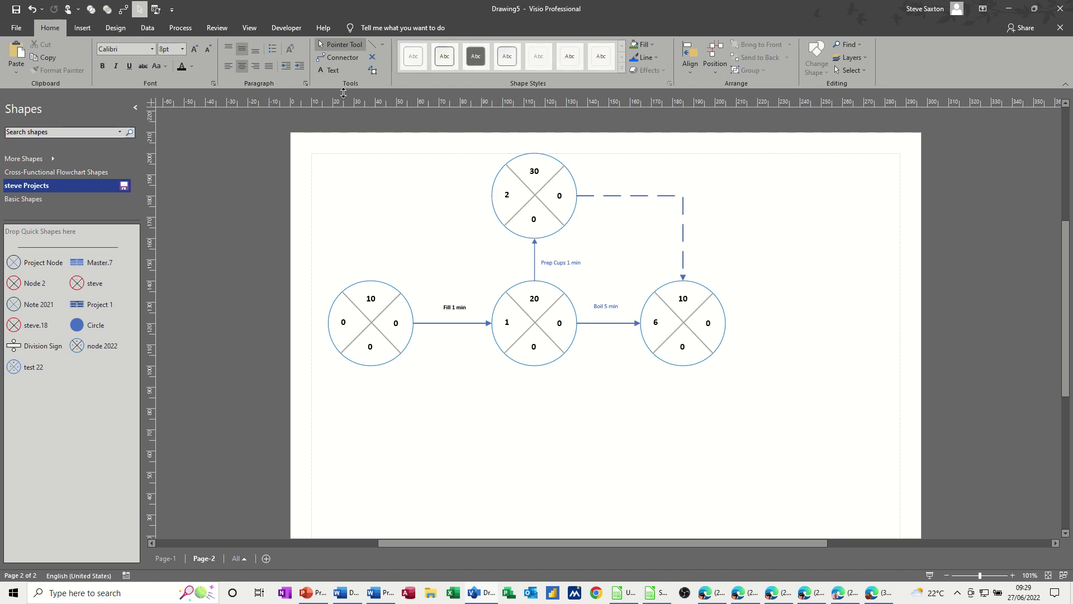
# Add a text box about 31 by 10 mm below the dashed connector's horizontal run, containing the text No Time.
pyautogui.click(330, 70)
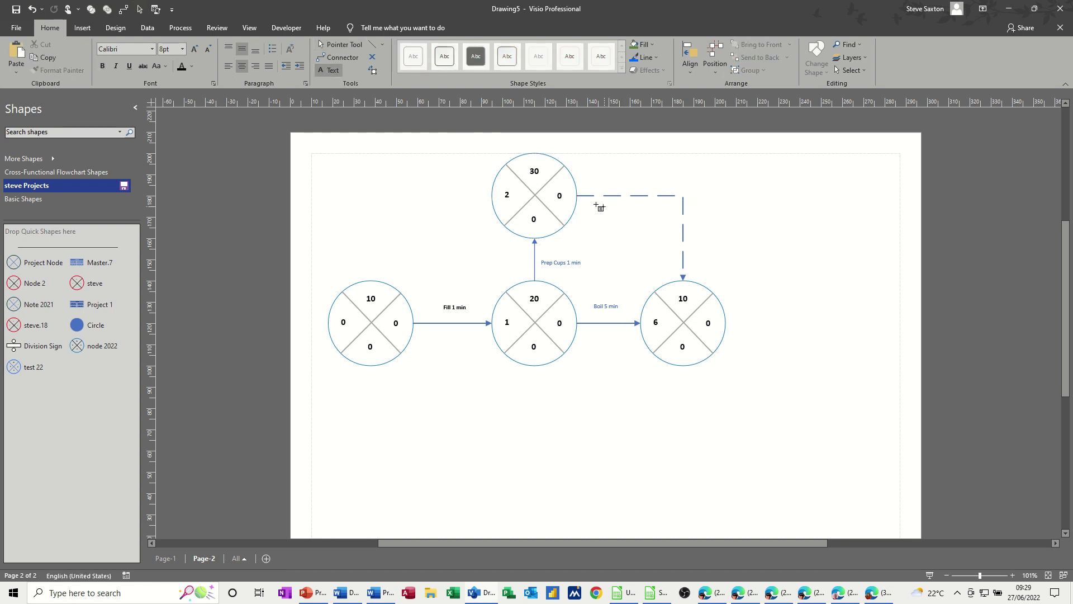
pyautogui.moveTo(596, 207); pyautogui.dragTo(661, 228)
pyautogui.write('No')
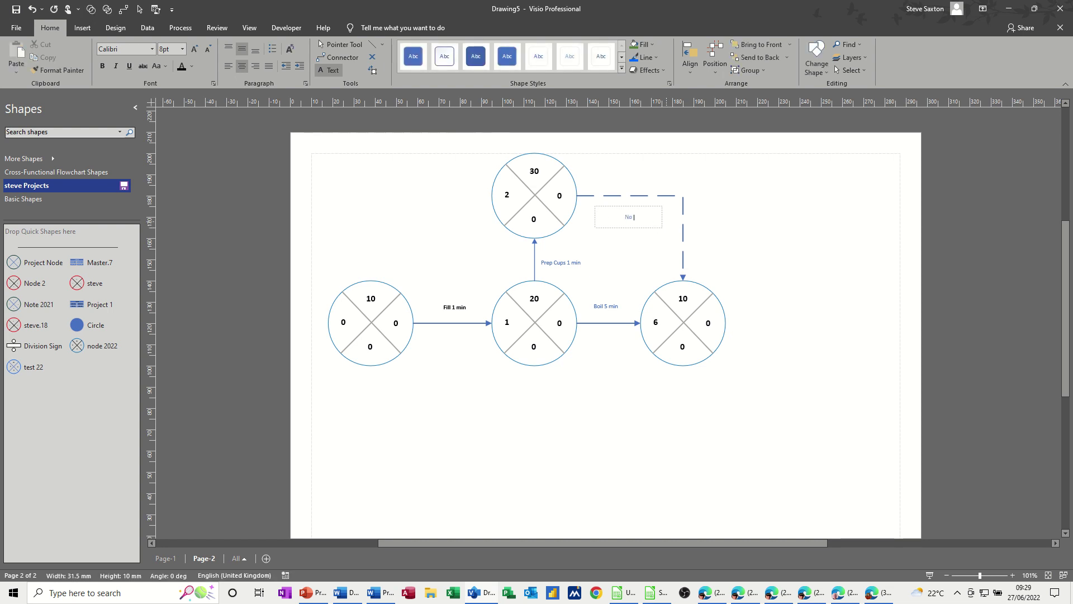
pyautogui.write(' Time')
pyautogui.click(341, 44)
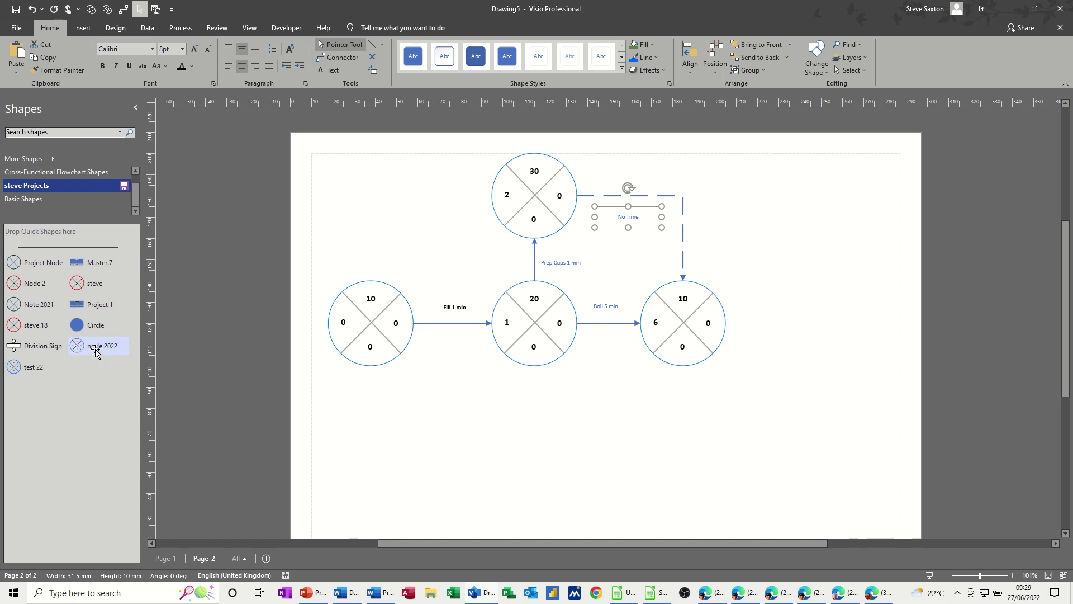
# Place another node 2022 shape to the right of the third node in the row and connect the third node to it.
pyautogui.moveTo(96, 347); pyautogui.dragTo(822, 314)
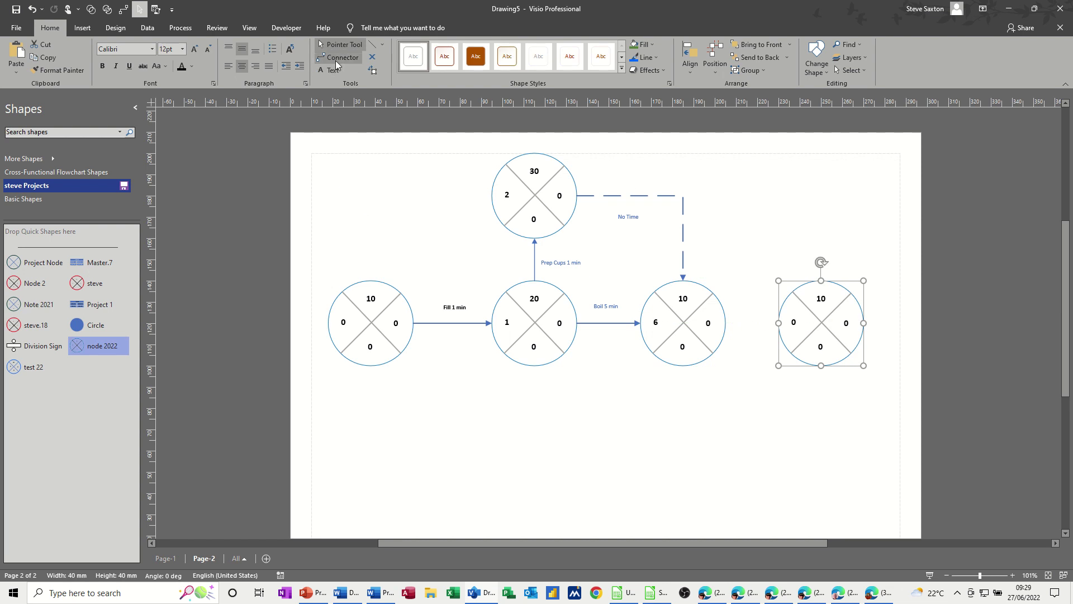
pyautogui.click(337, 58)
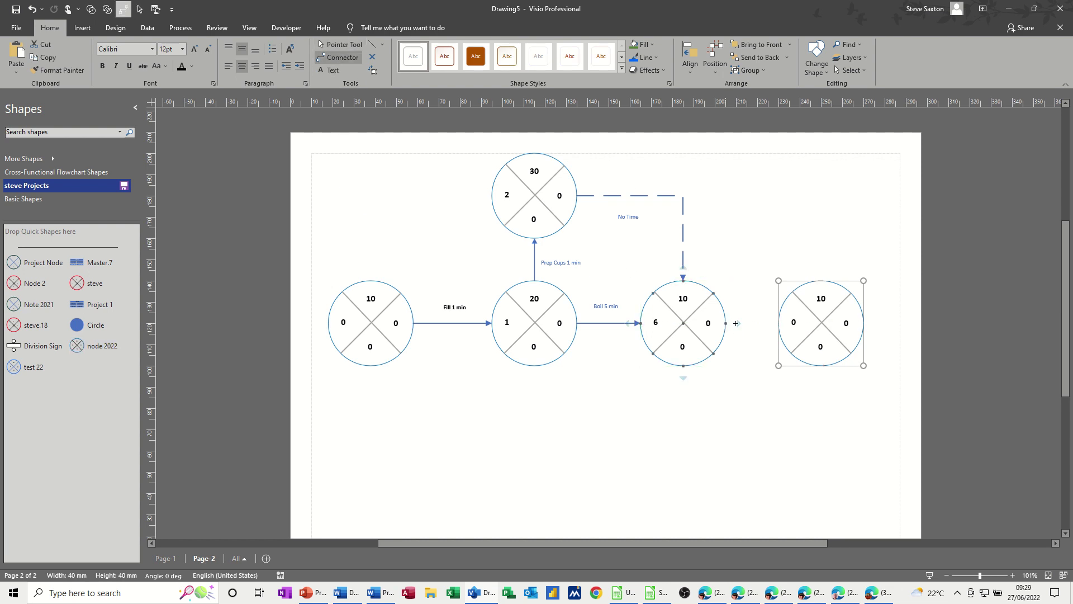
pyautogui.moveTo(726, 323); pyautogui.dragTo(778, 323)
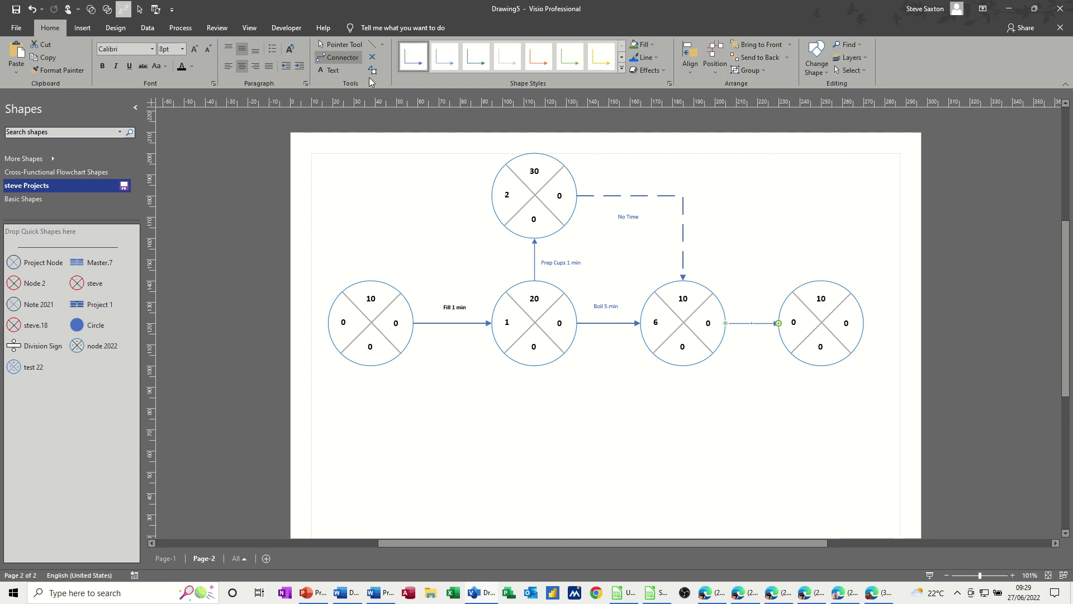
# Add a text box about 23 by 9 mm above the connector between the third and fourth nodes, containing the text Pour 1 min.
pyautogui.press('F2')
pyautogui.click(734, 294)
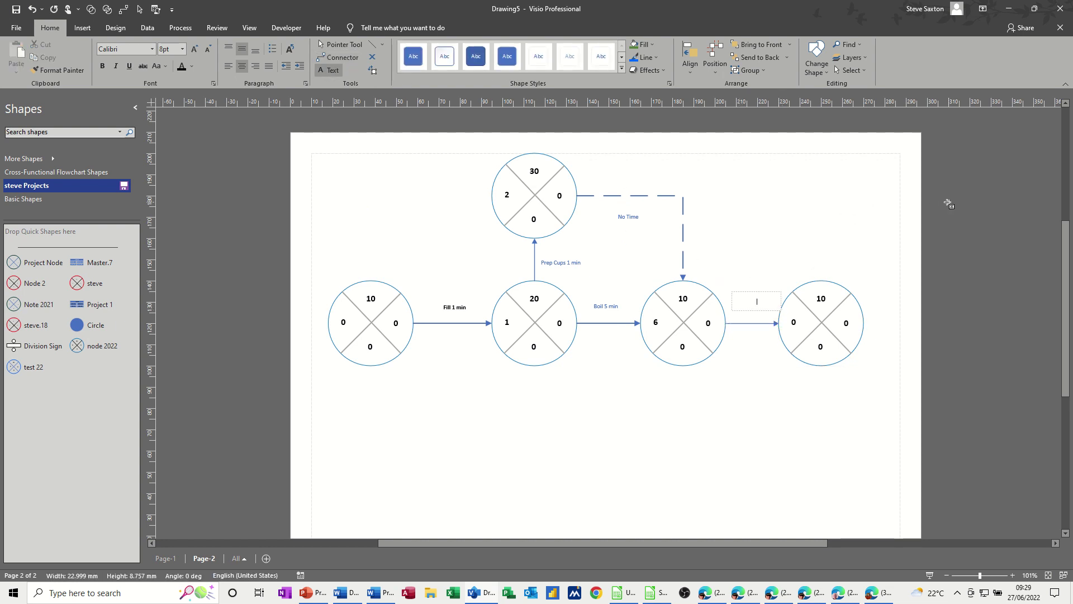
pyautogui.write('Pour 1 min')
pyautogui.click(338, 45)
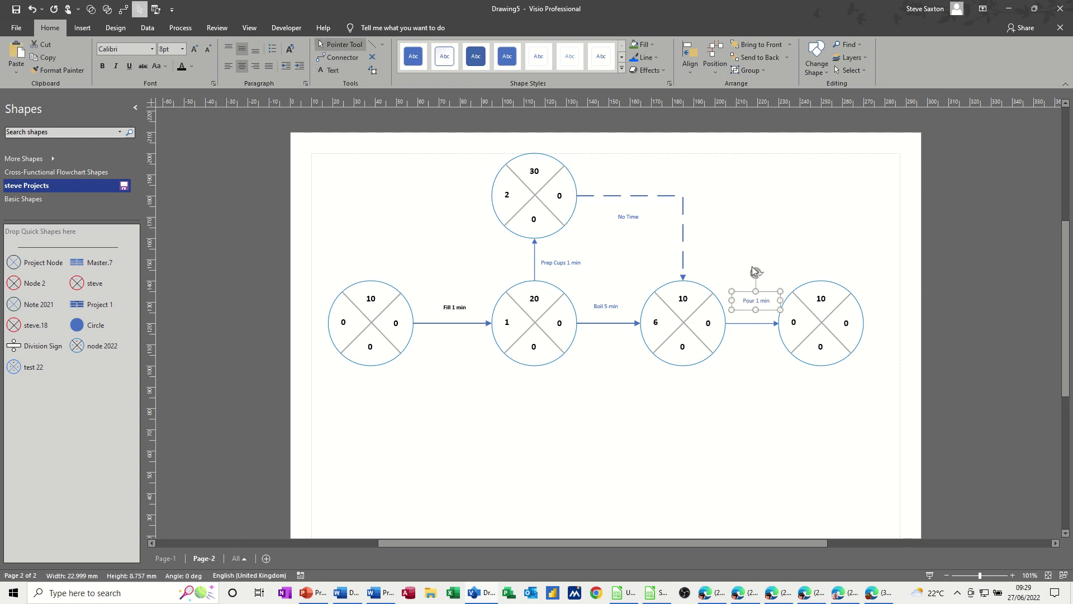
# Change the left quadrant number of the fourth node in the row to 7.
pyautogui.doubleClick(794, 323)
pyautogui.write('7')
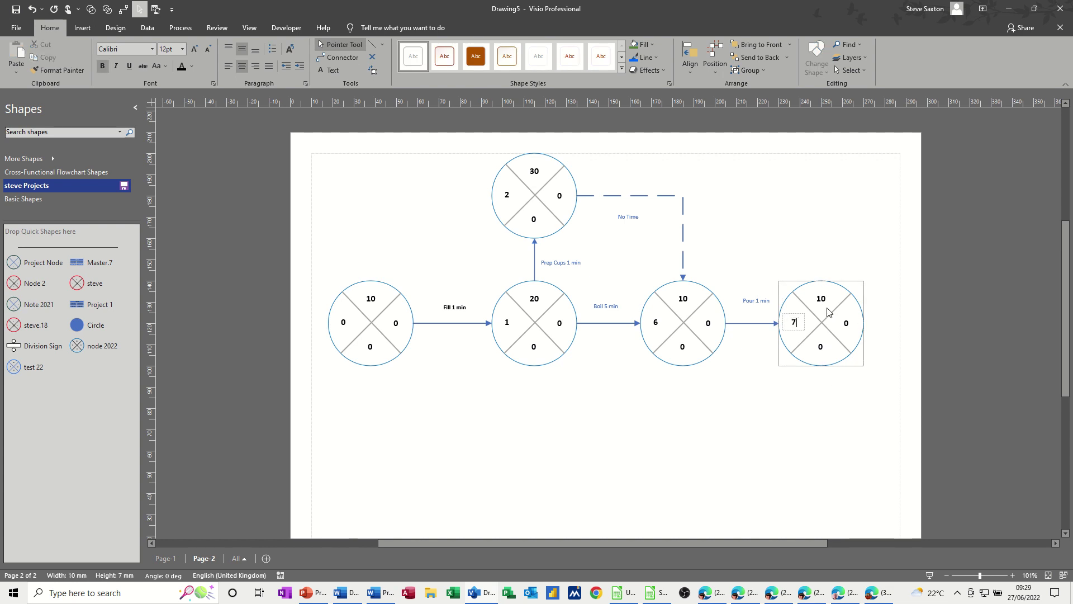
# Change the top quadrant number of the third node in the row to 40 and of the fourth node to 50.
pyautogui.doubleClick(683, 298)
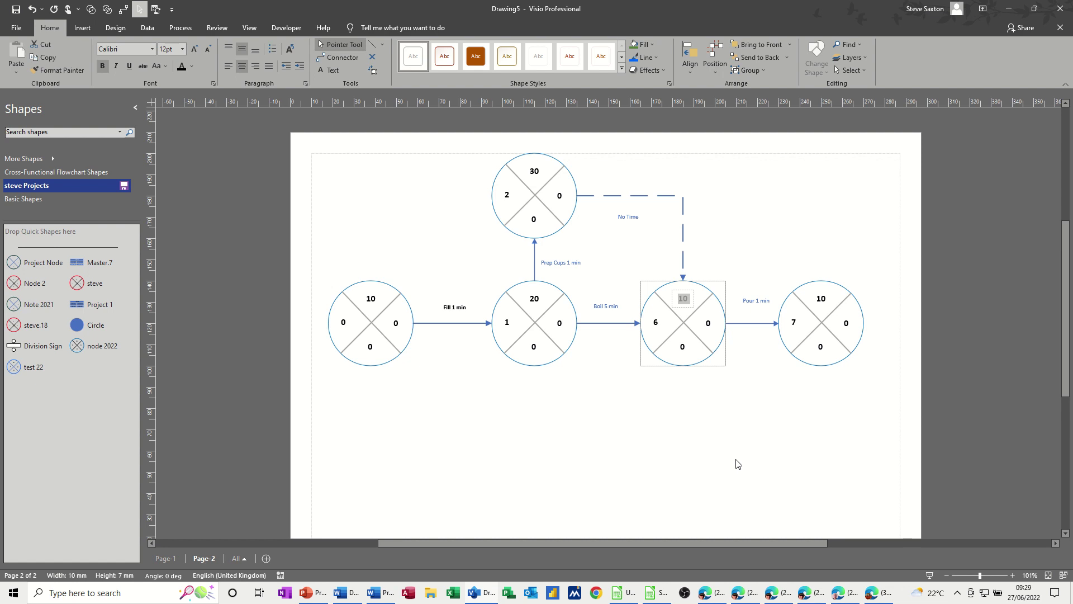
pyautogui.write('40')
pyautogui.click(823, 305)
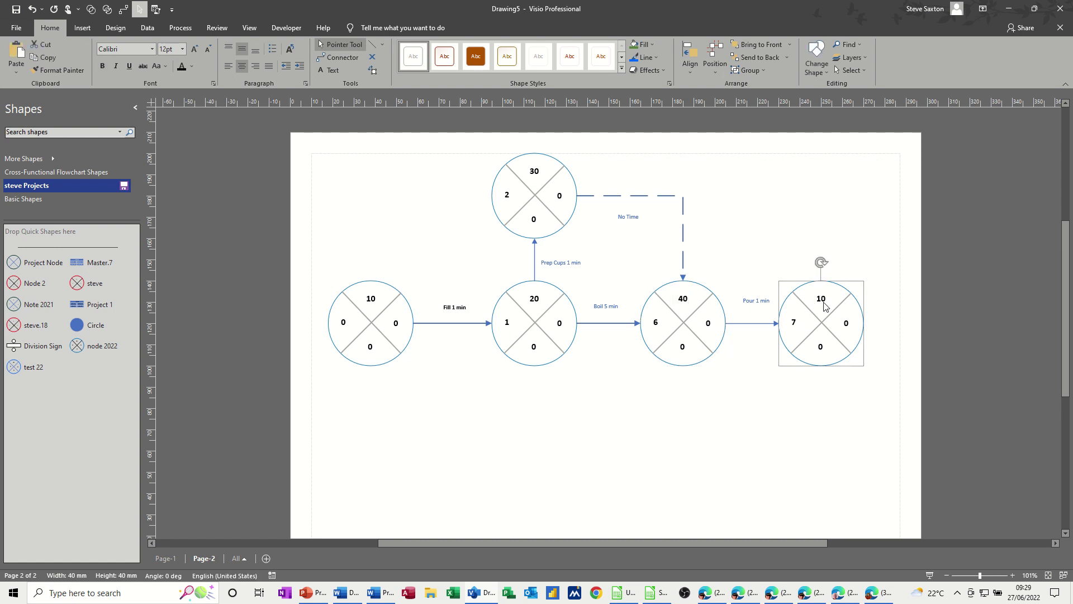
pyautogui.doubleClick(823, 301)
pyautogui.write('50')
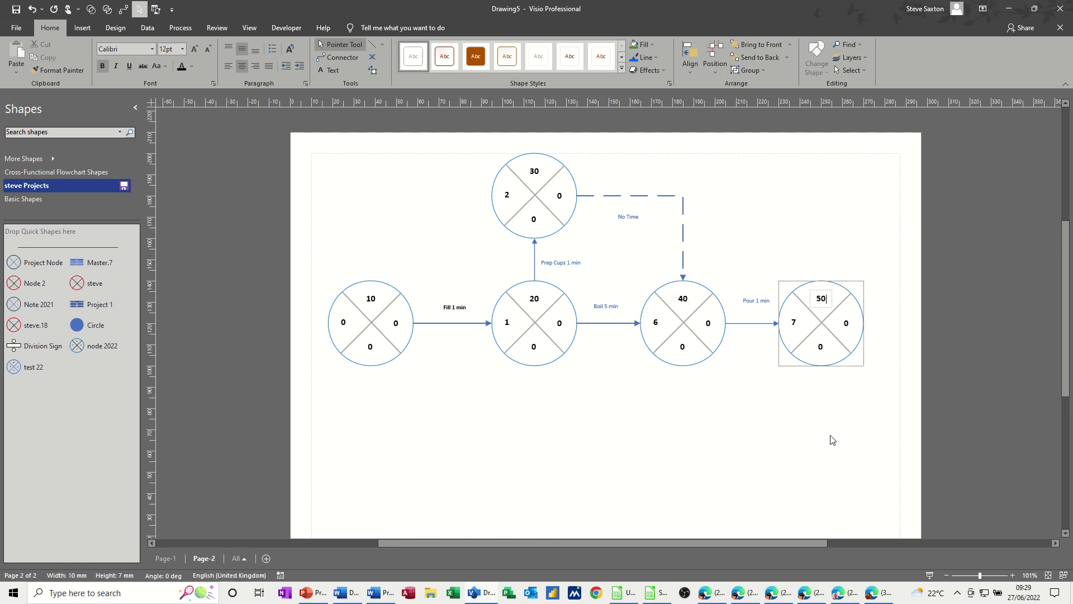
pyautogui.click(805, 401)
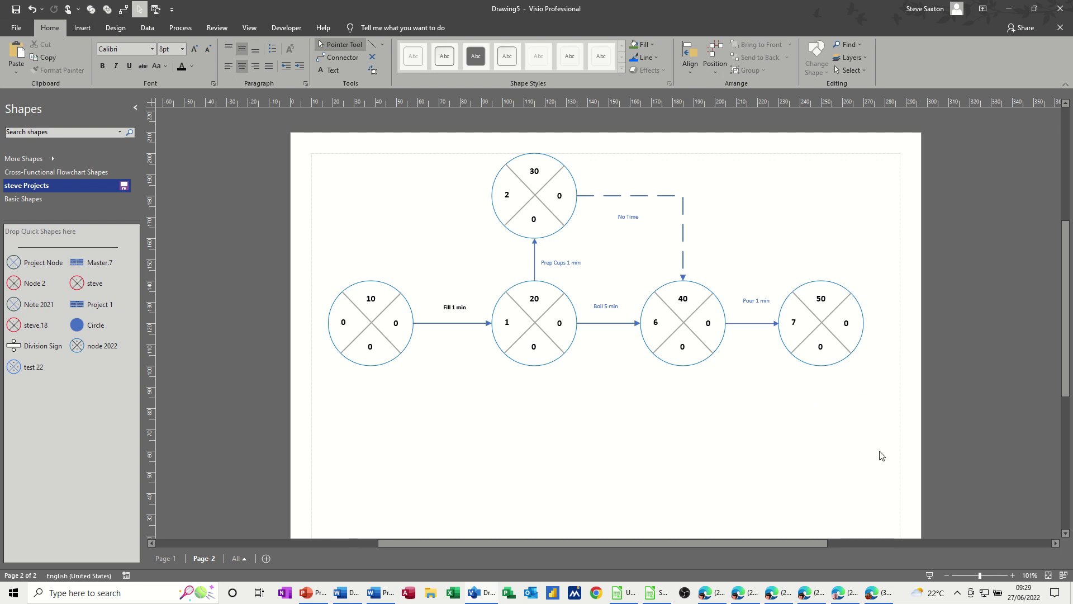
# Place a fifth node 2022 shape to the right of node 50 and draw a connector from node 50 to it.
pyautogui.moveTo(95, 346); pyautogui.dragTo(950, 315)
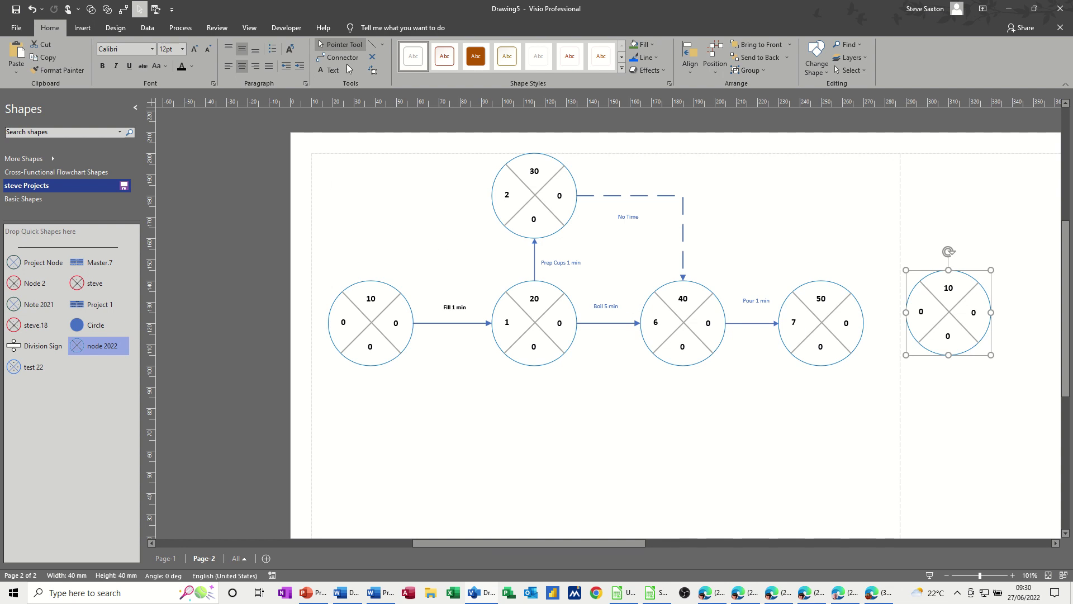
pyautogui.click(338, 58)
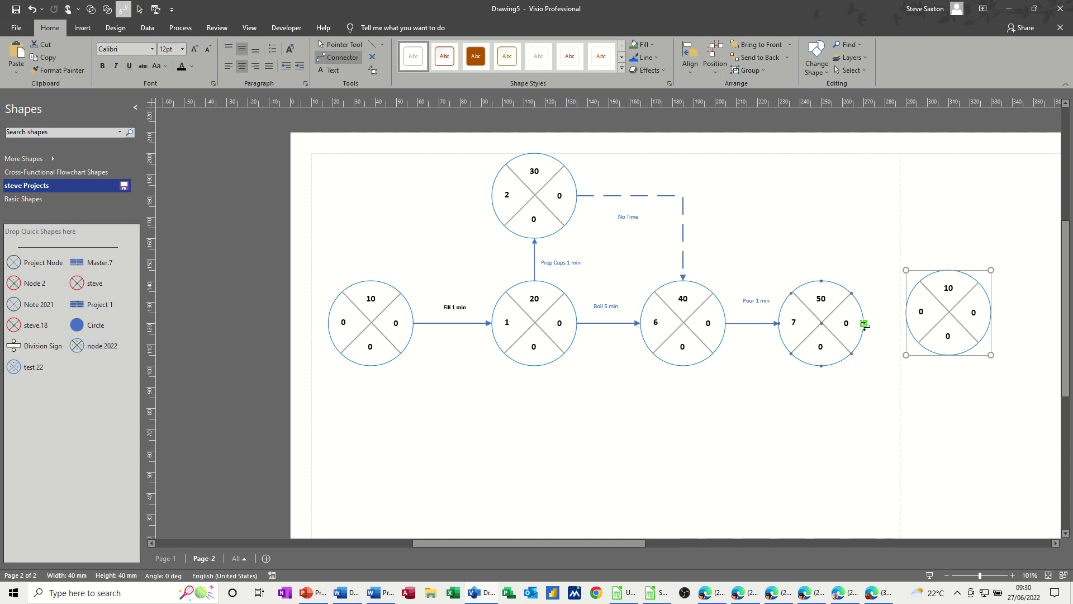
pyautogui.moveTo(908, 319); pyautogui.dragTo(908, 316)
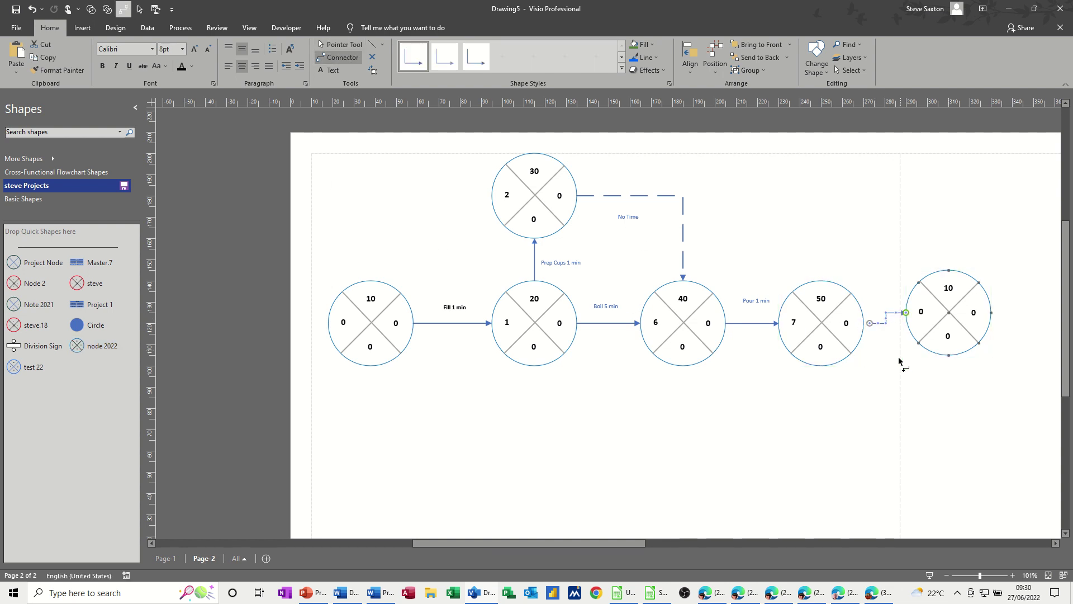
pyautogui.click(326, 44)
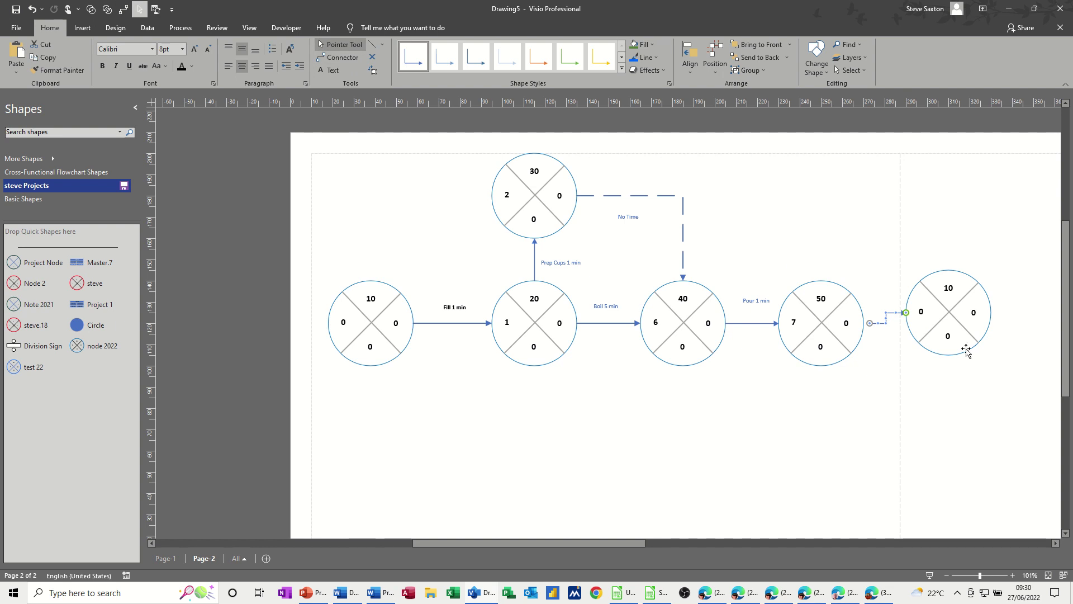
# Attach the last connector's loose start to node 50 and nudge the fifth node down level with the row.
pyautogui.click(948, 341)
pyautogui.click(880, 323)
pyautogui.press('Escape')
pyautogui.click(956, 360)
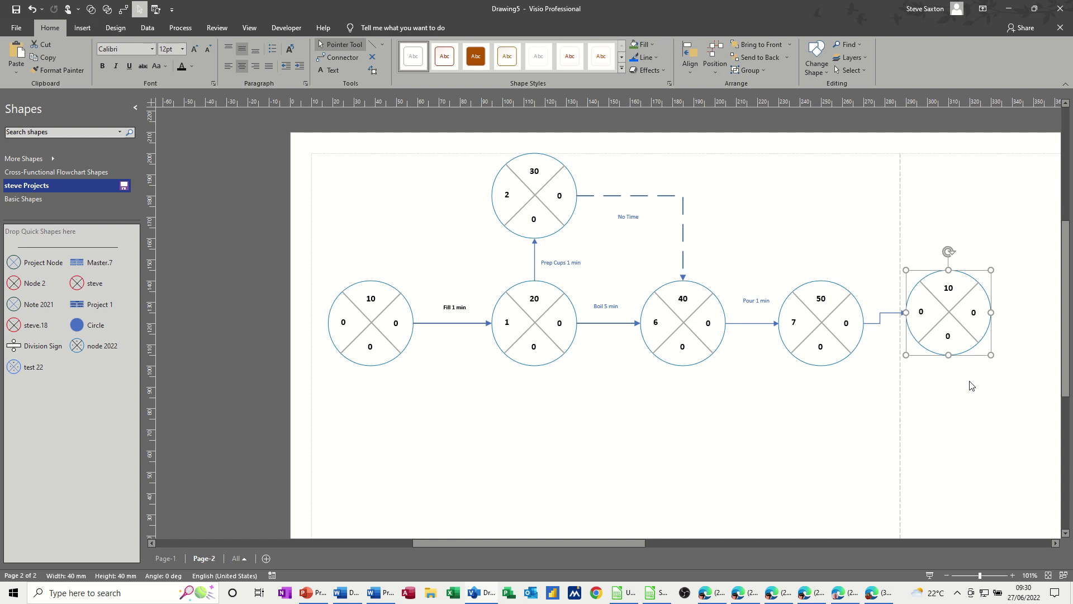
pyautogui.press('Down')
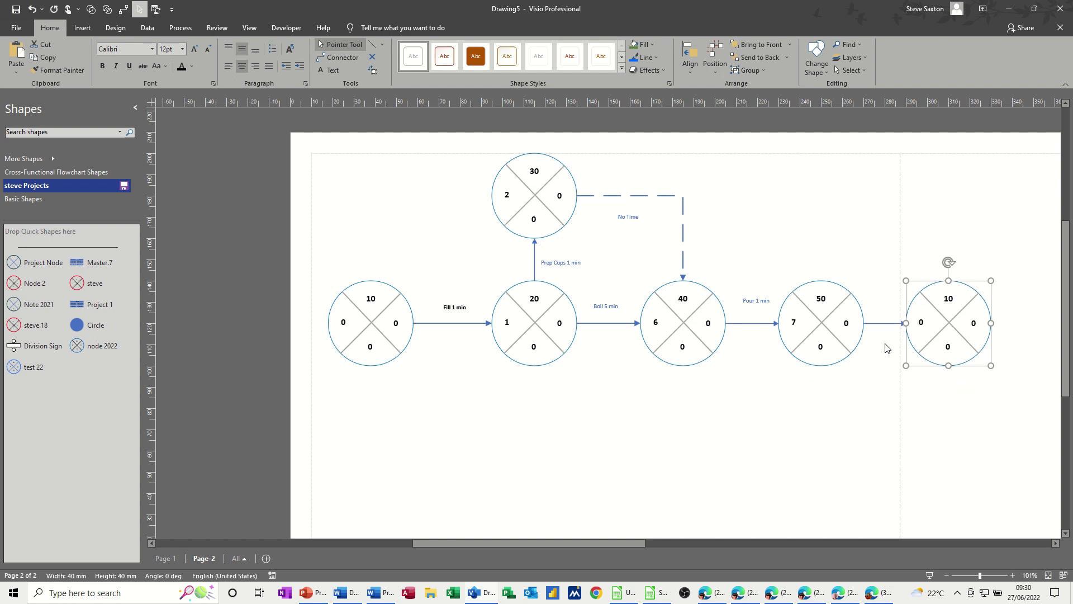
# Change the fifth node's top quadrant number to 60 and move the node about 10 mm to the right.
pyautogui.doubleClick(948, 299)
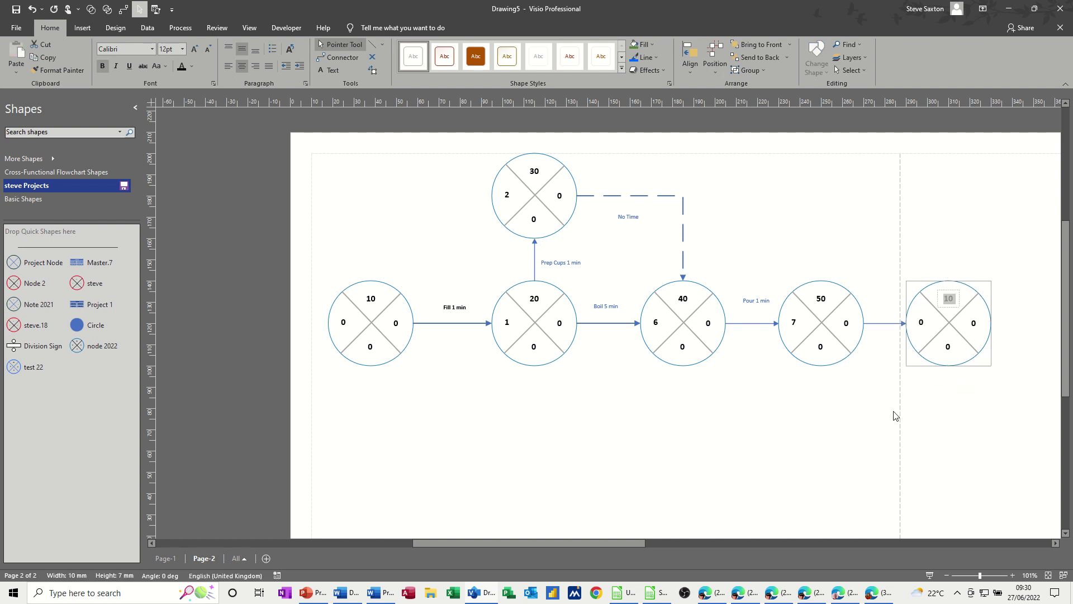
pyautogui.write('60')
pyautogui.moveTo(992, 309); pyautogui.dragTo(1013, 306)
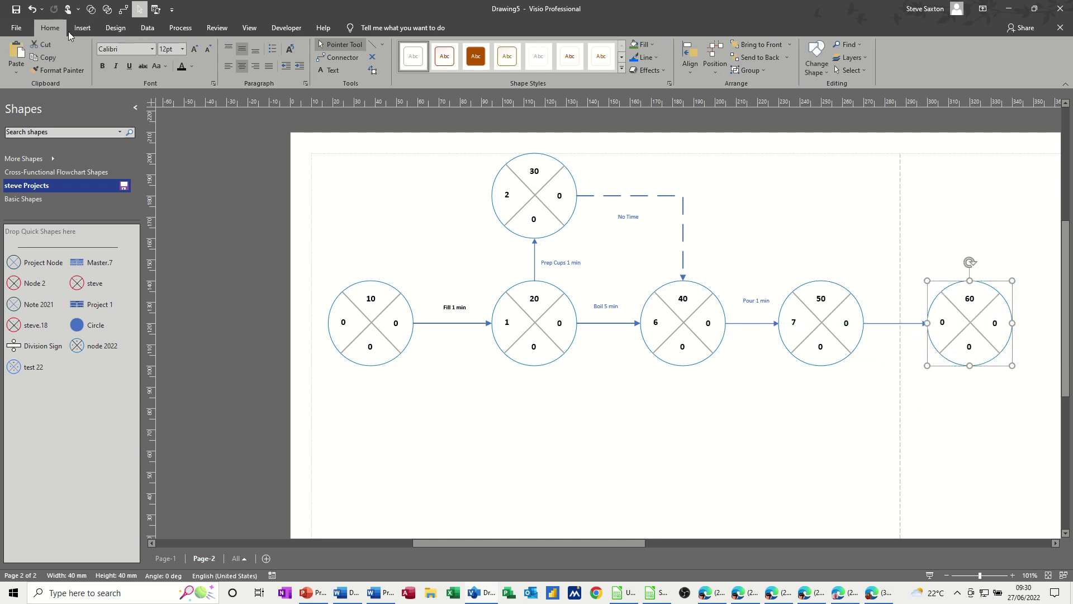
# Set the print zoom in the page setup to fit 1 sheet across by 1 sheet down.
pyautogui.click(116, 29)
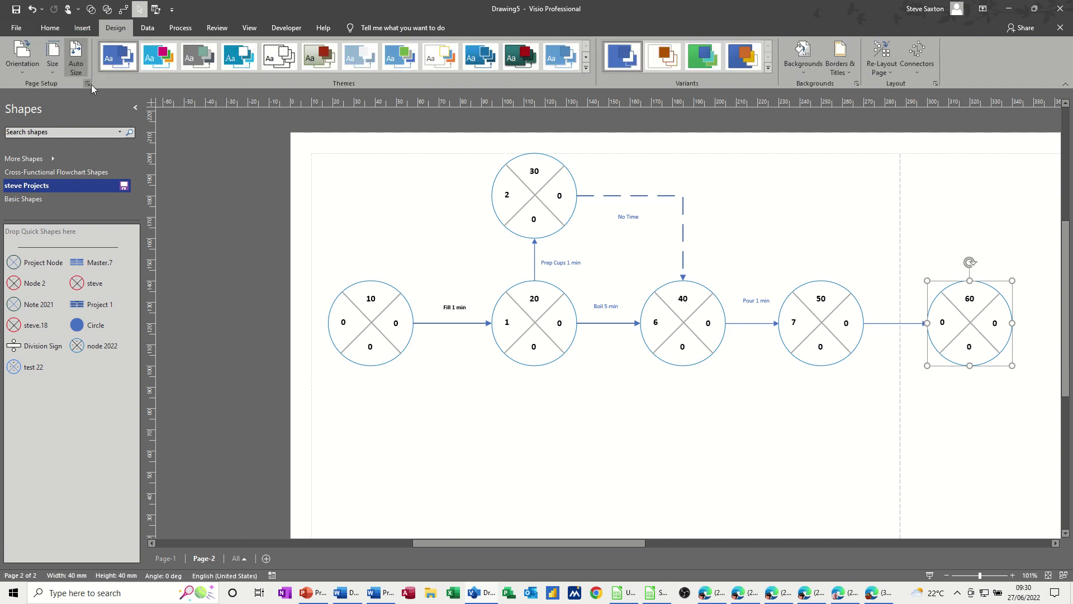
pyautogui.click(87, 84)
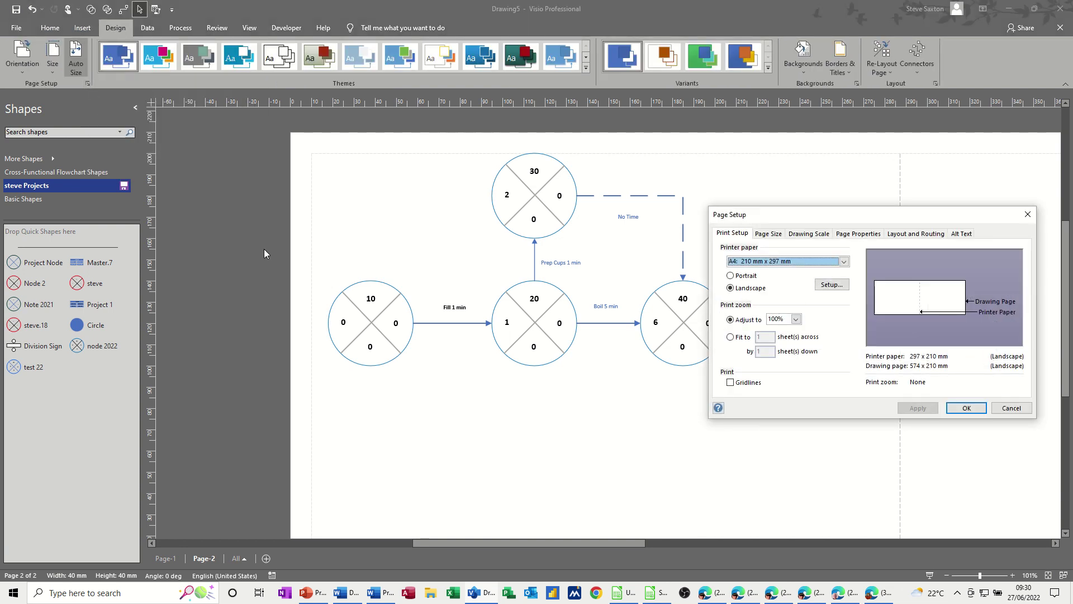
pyautogui.click(730, 337)
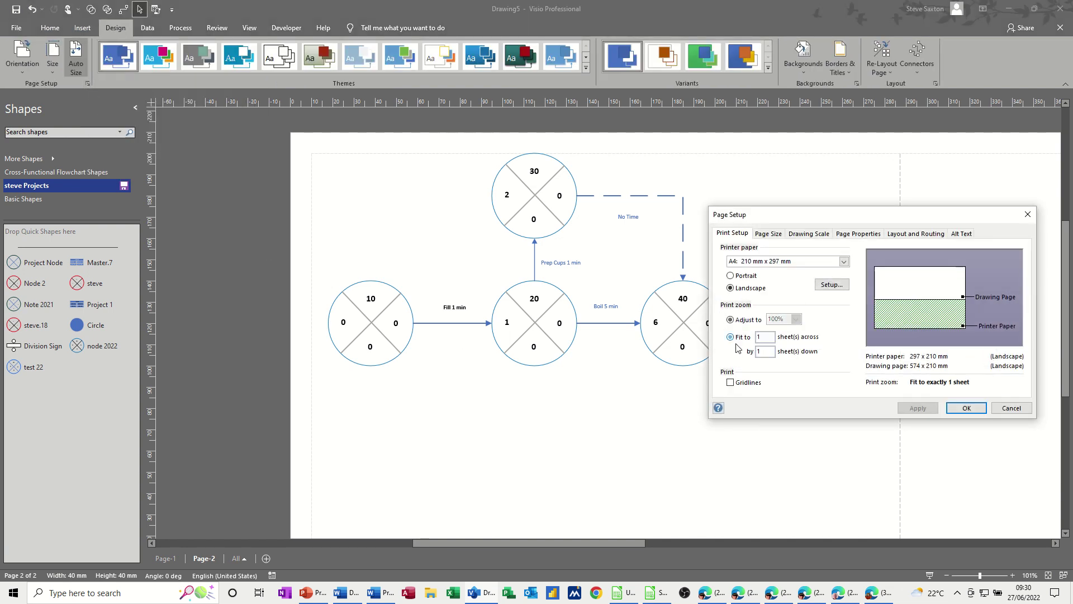
pyautogui.click(918, 408)
pyautogui.click(966, 407)
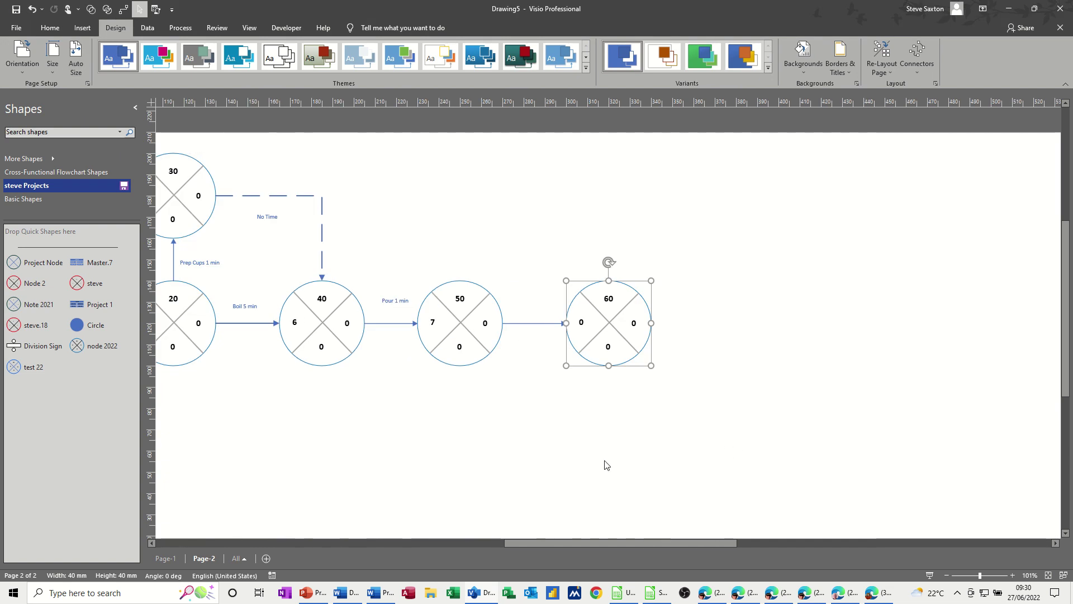
# Add a text box about 23 by 7.5 mm above the connector between nodes 50 and 60, containing the text Drink 5 min.
pyautogui.moveTo(609, 540); pyautogui.dragTo(536, 543)
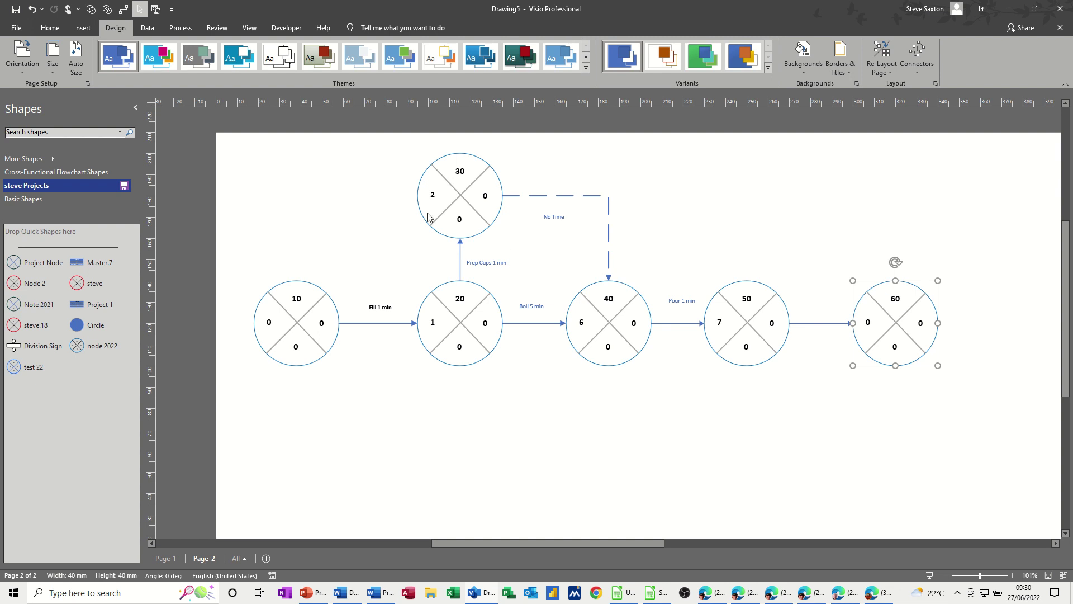
pyautogui.click(50, 29)
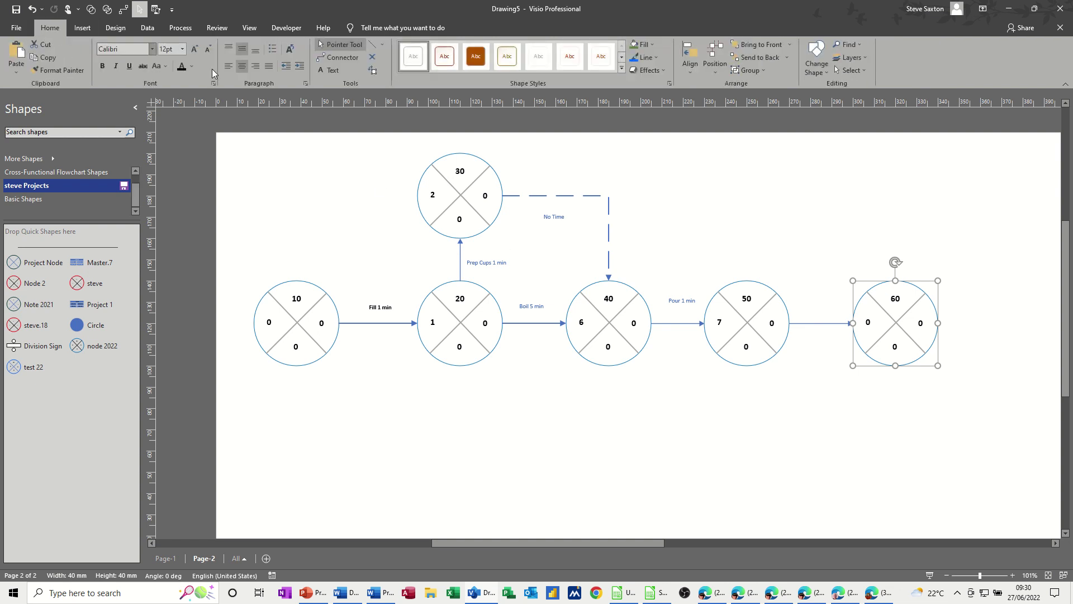
pyautogui.click(329, 71)
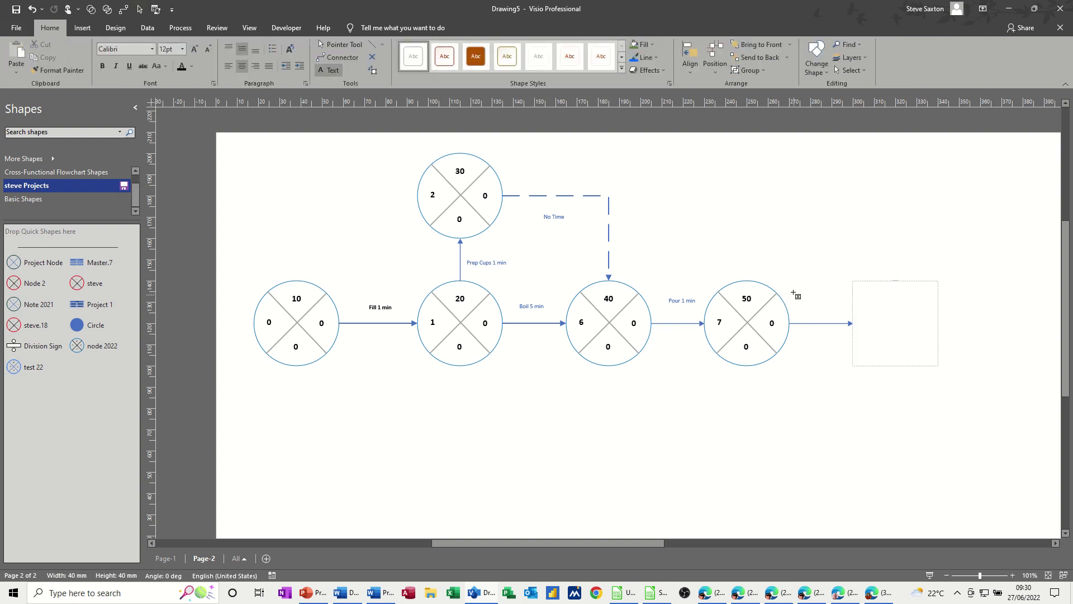
pyautogui.moveTo(795, 292); pyautogui.dragTo(842, 308)
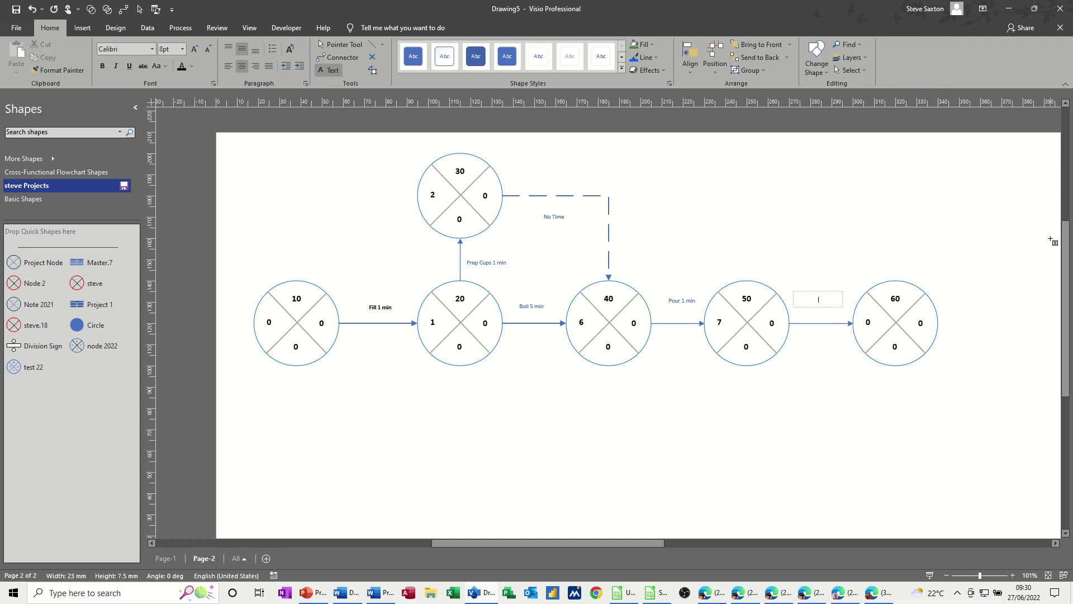
pyautogui.write('Drink 5 min')
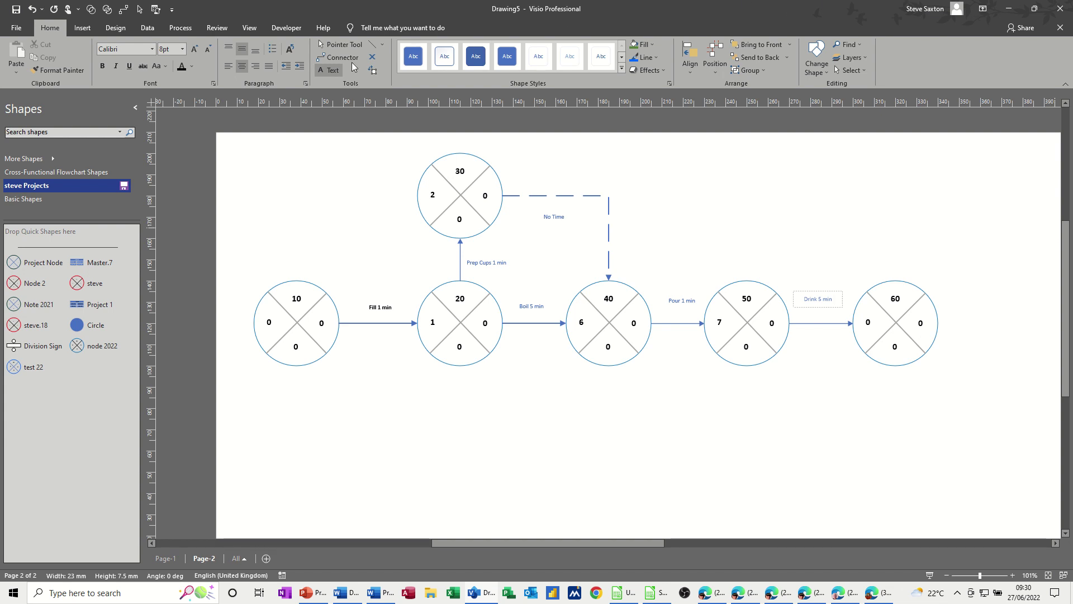
pyautogui.click(328, 48)
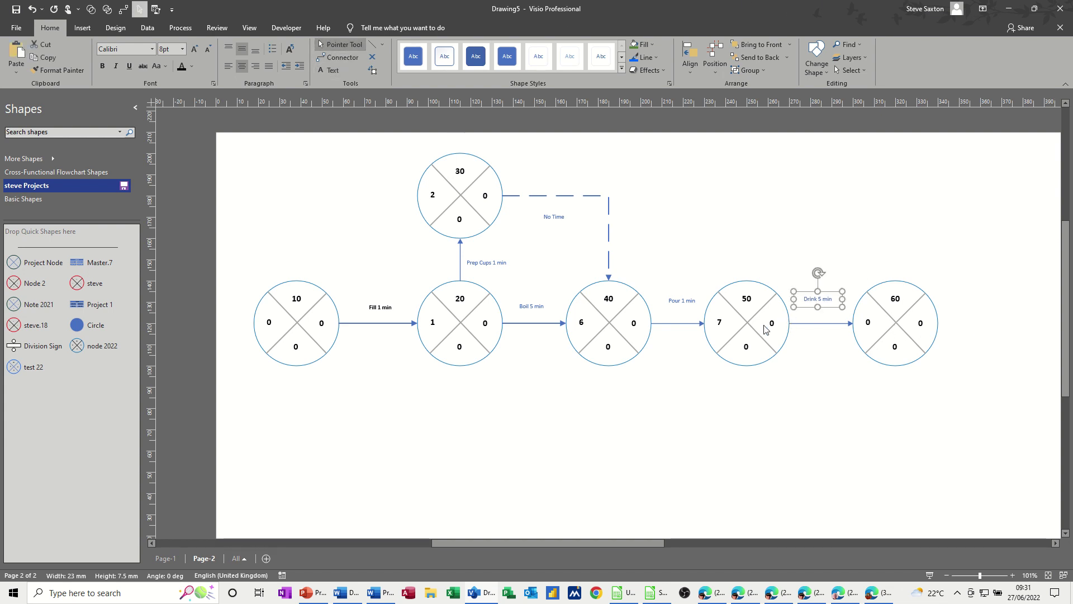
# Change the left and right quadrant numbers of node 60 to 12.
pyautogui.click(868, 323)
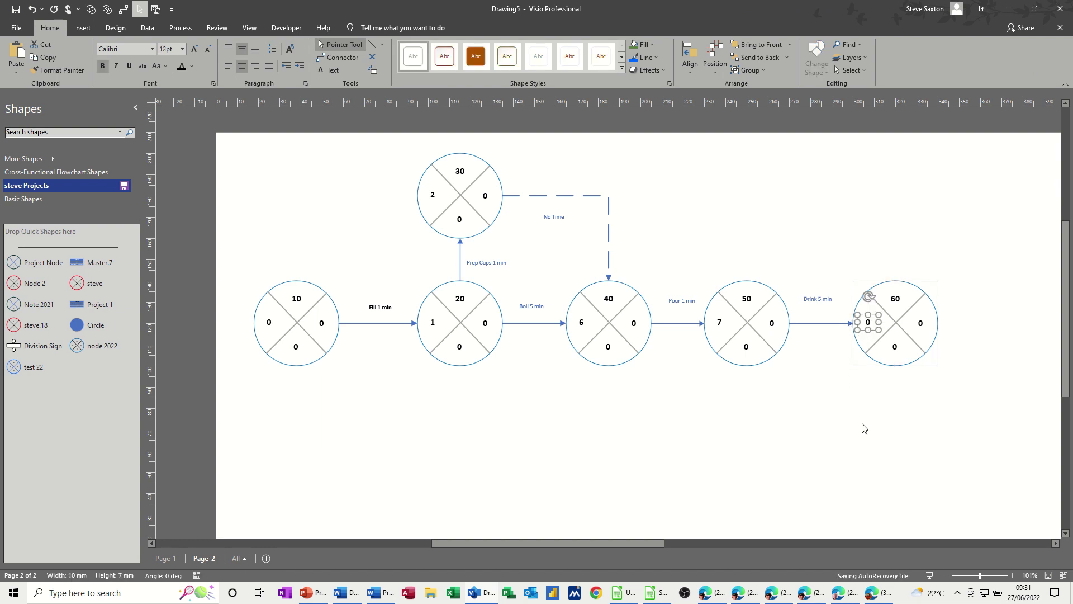
pyautogui.write('12')
pyautogui.click(836, 371)
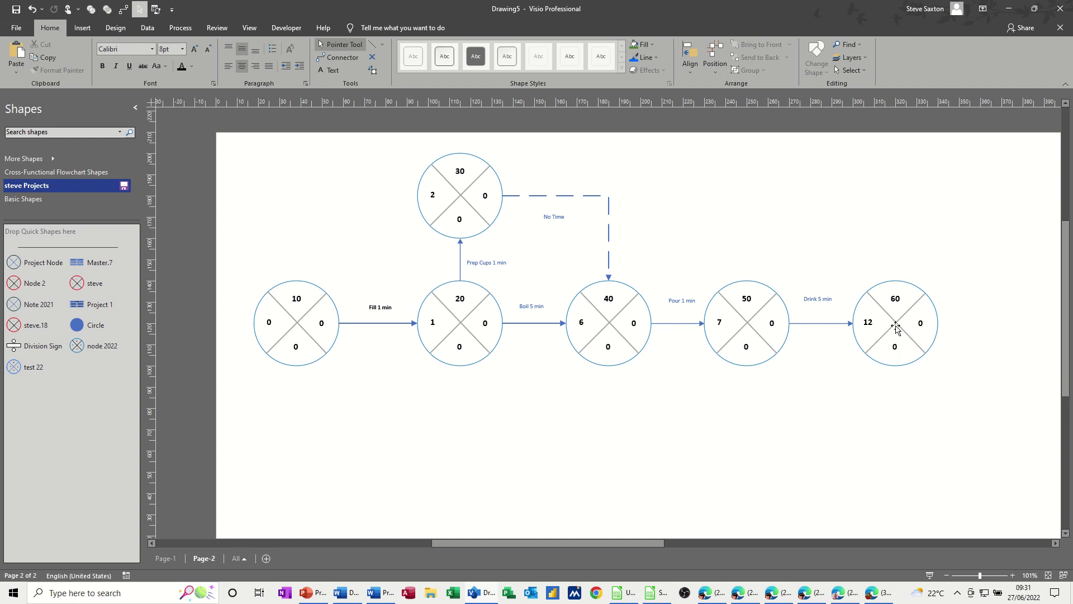
pyautogui.click(922, 327)
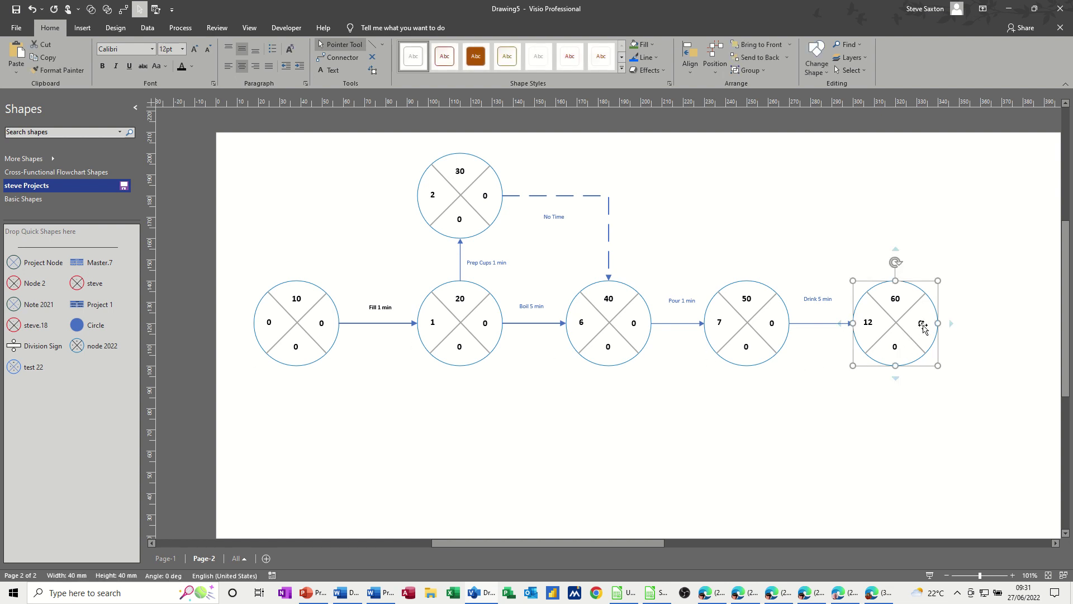
pyautogui.click(922, 326)
pyautogui.write('12')
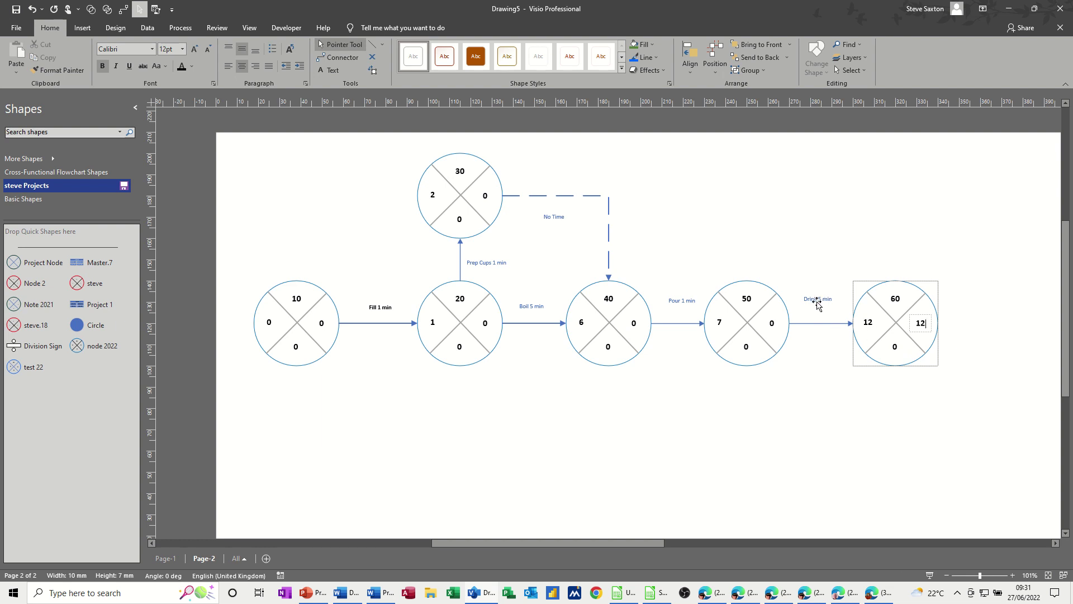
# Change the right quadrant number of node 50 to 7.
pyautogui.click(773, 324)
pyautogui.click(773, 324)
pyautogui.doubleClick(772, 324)
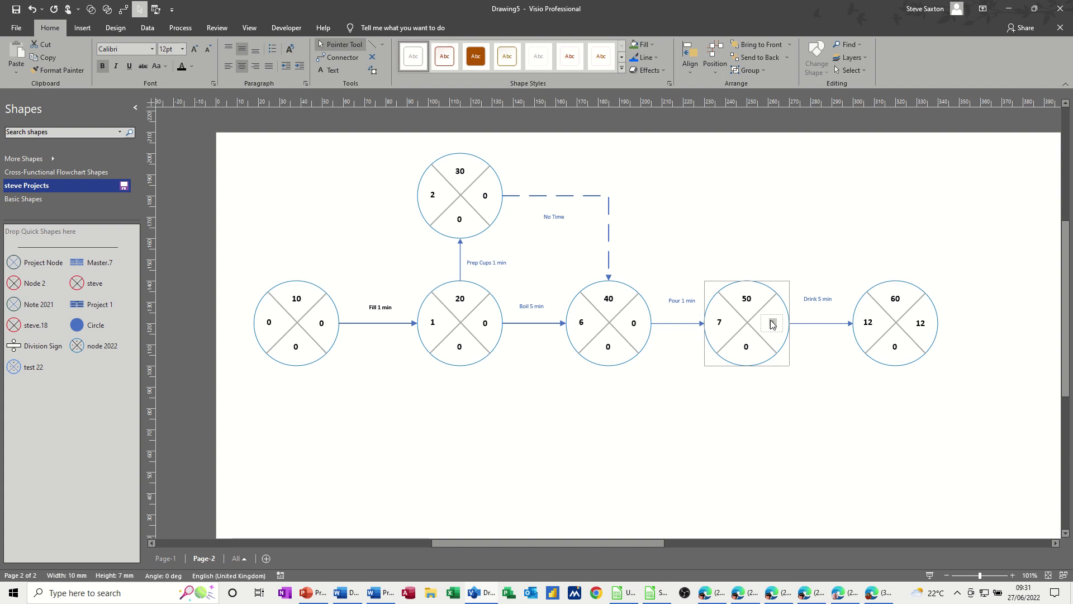
pyautogui.write('7')
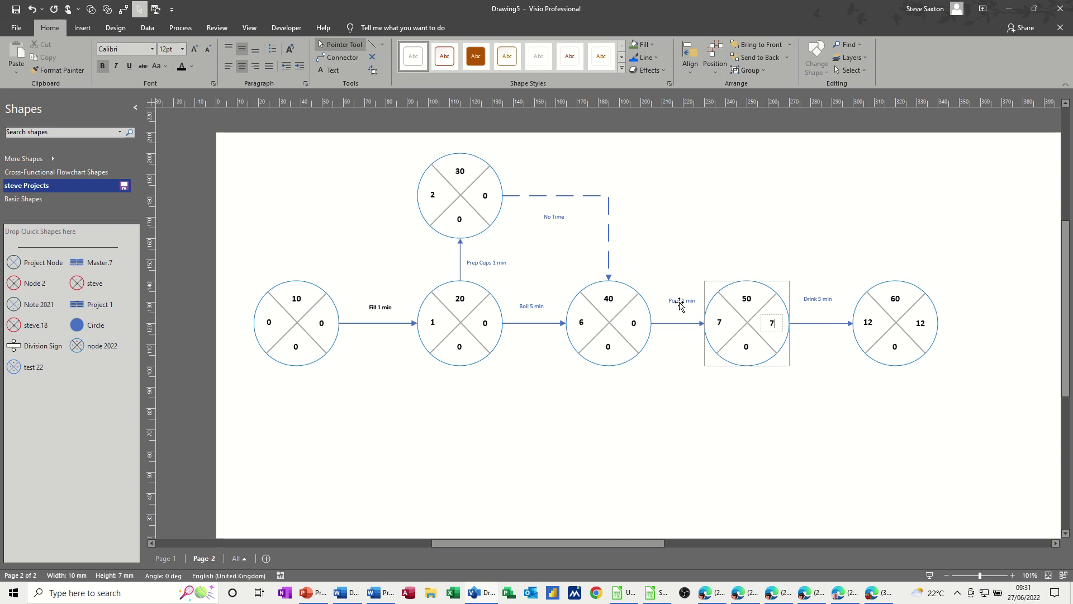
# Change the right quadrant number of node 40 to 6.
pyautogui.click(632, 323)
pyautogui.click(634, 324)
pyautogui.doubleClick(635, 325)
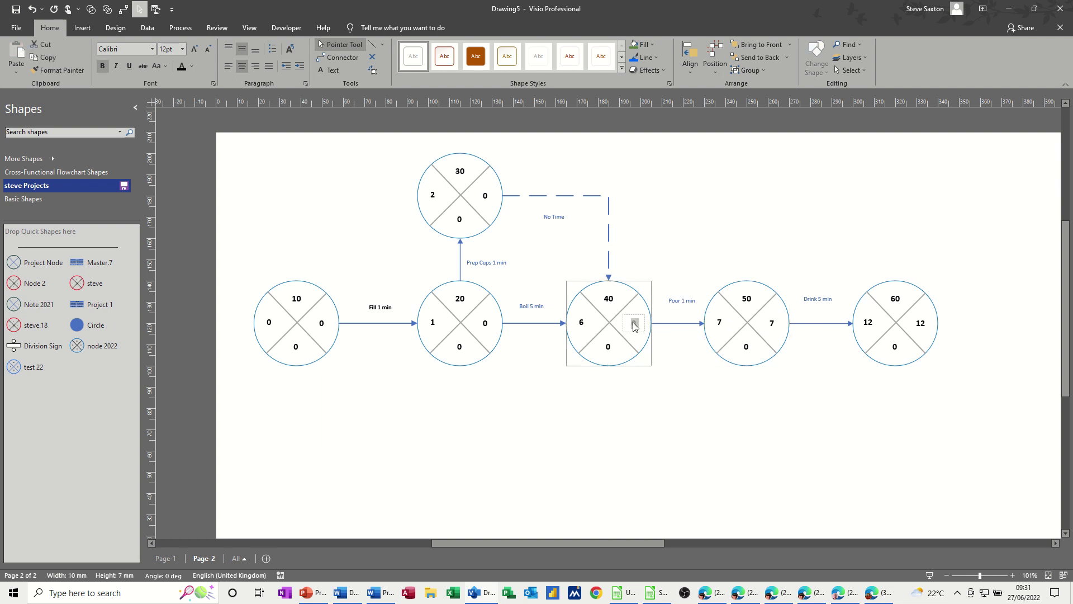
pyautogui.write('6')
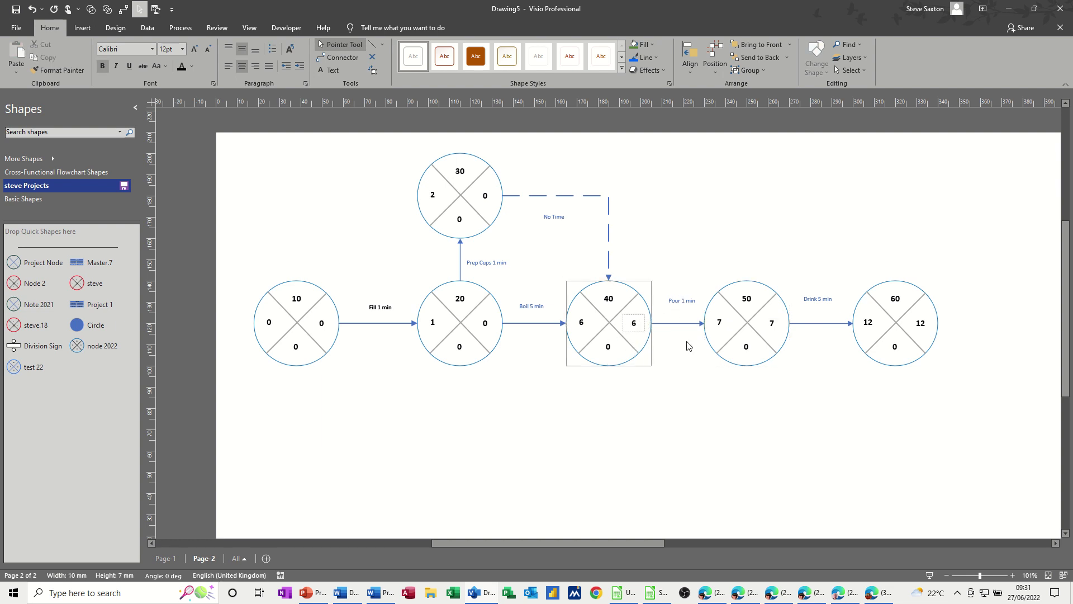